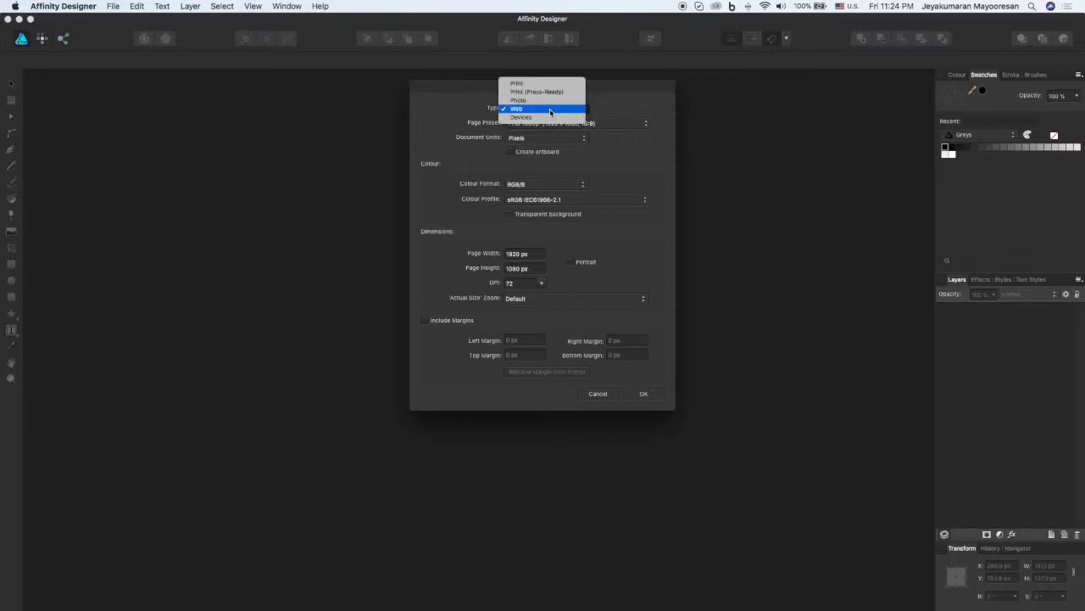
Step: Create a new Print document with the A4 preset, pixel units and the CMYK/8 colour format
{"action": "left_click", "coordinate": [553, 84]}
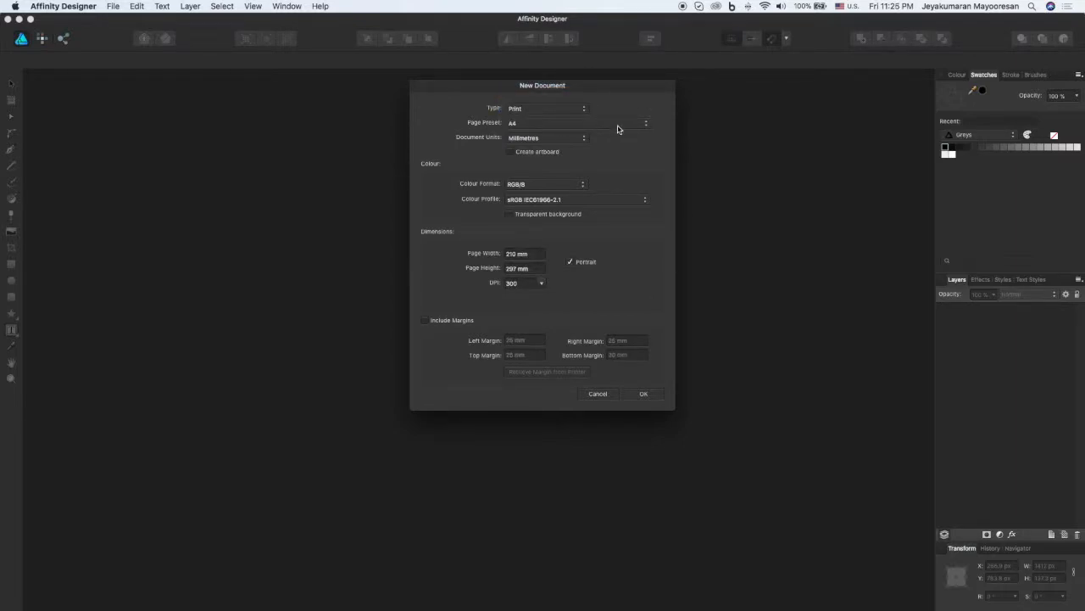
{"action": "left_click", "coordinate": [552, 128]}
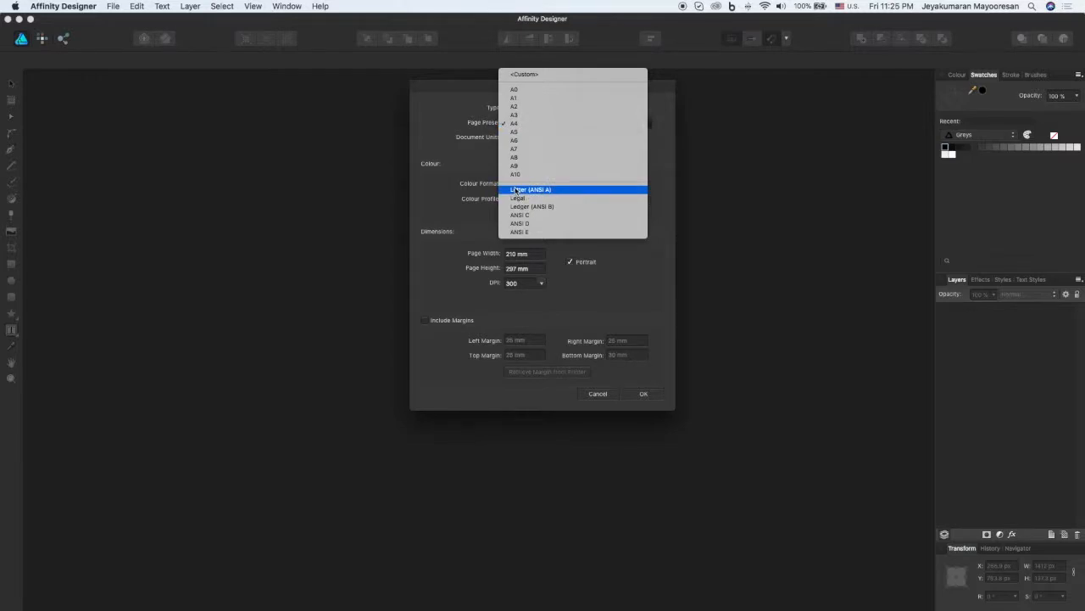
{"action": "left_click", "coordinate": [520, 126]}
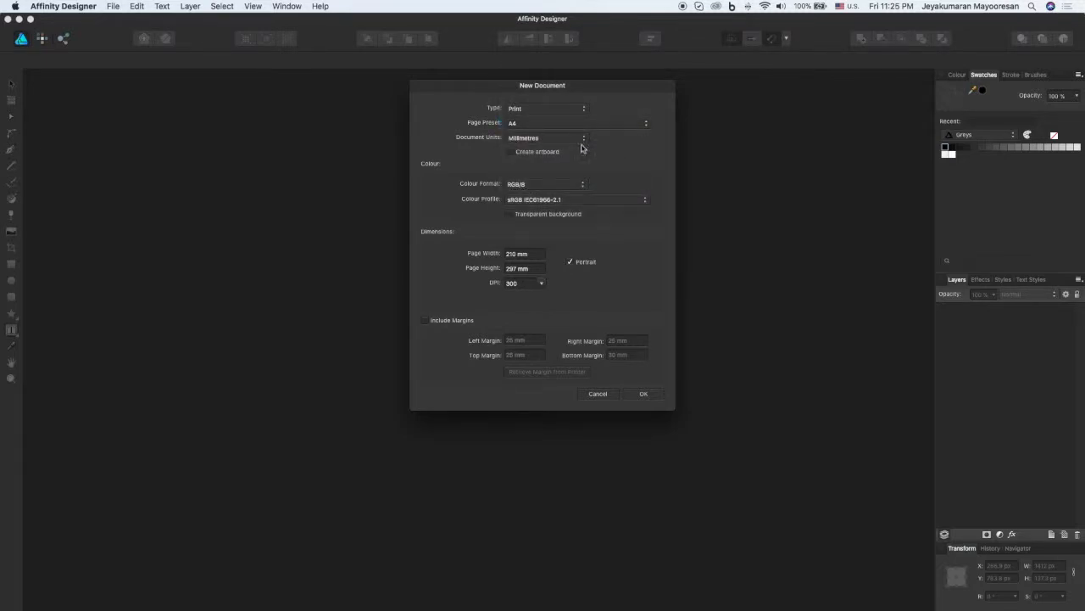
{"action": "left_click", "coordinate": [547, 139]}
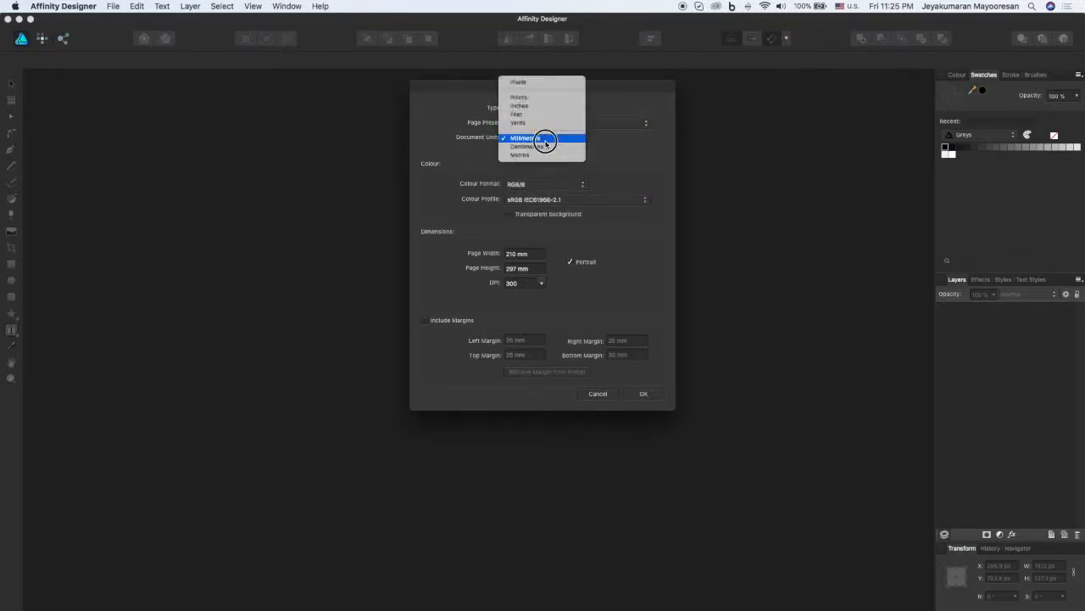
{"action": "left_click", "coordinate": [555, 82]}
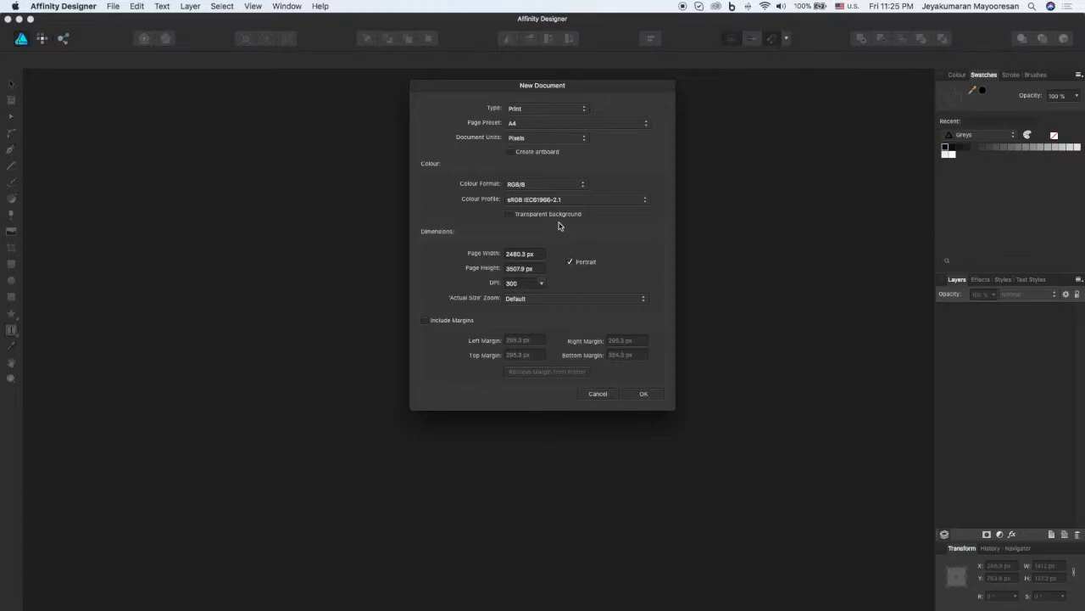
{"action": "left_click", "coordinate": [526, 183]}
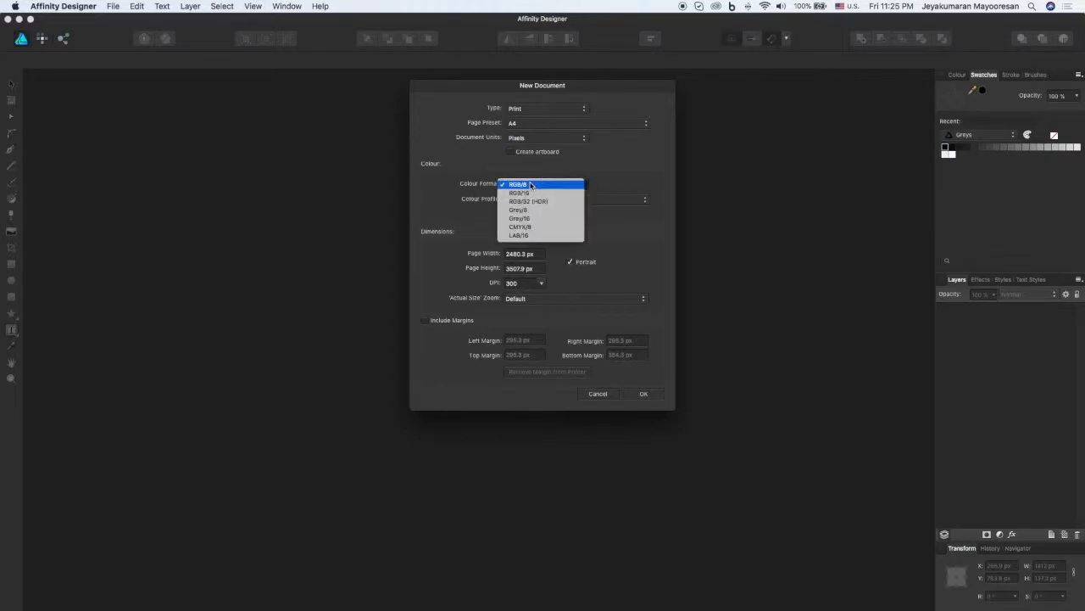
{"action": "left_click", "coordinate": [537, 226]}
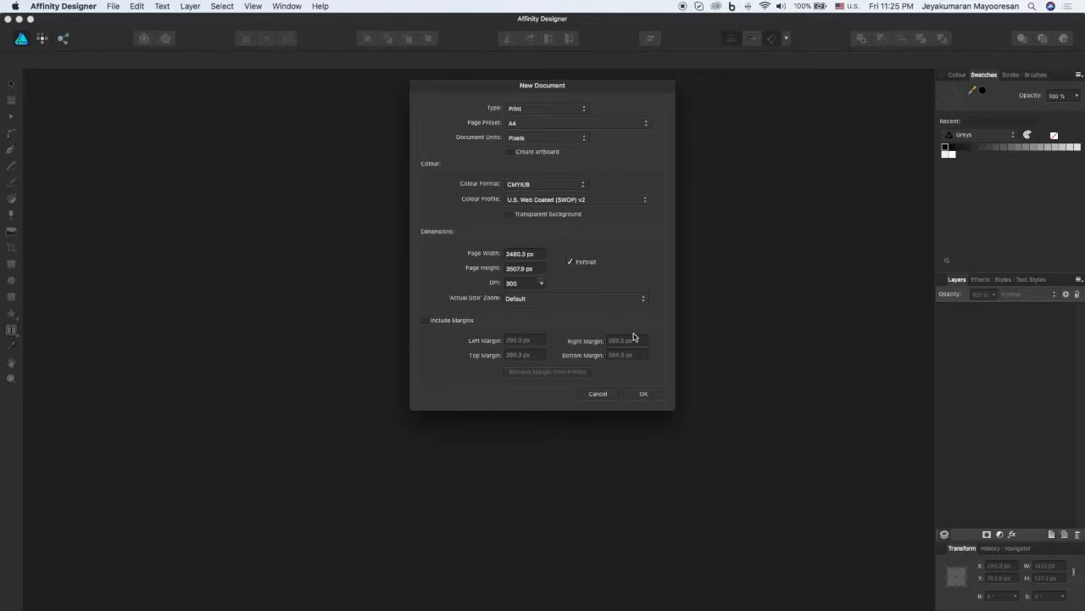
{"action": "left_click", "coordinate": [643, 394]}
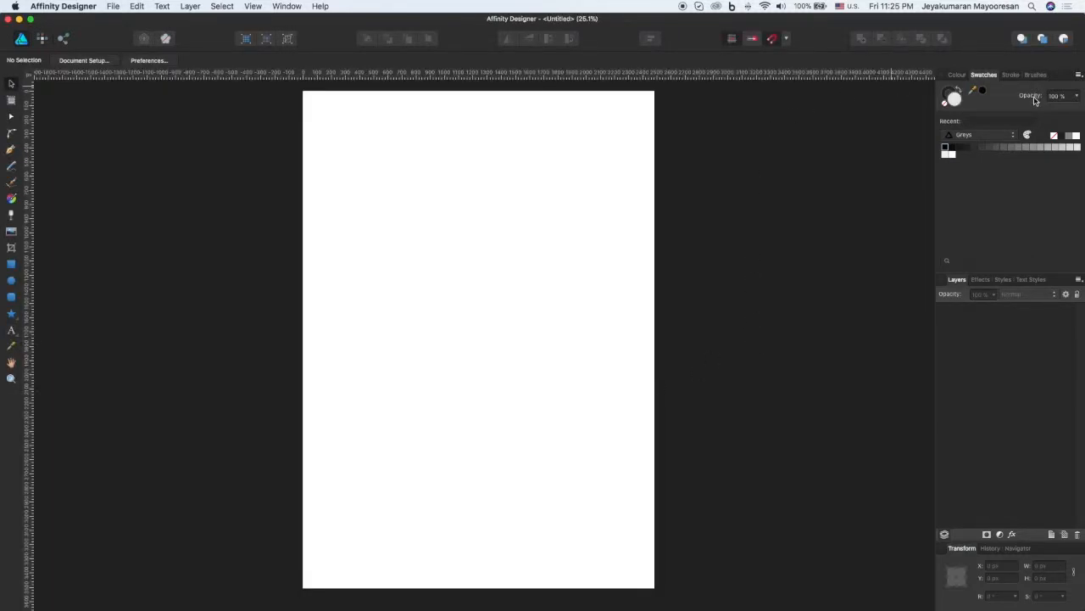
Step: Import the Baby Sitting.afpalette file from the Brochure folder as a document palette
{"action": "left_click", "coordinate": [1079, 76]}
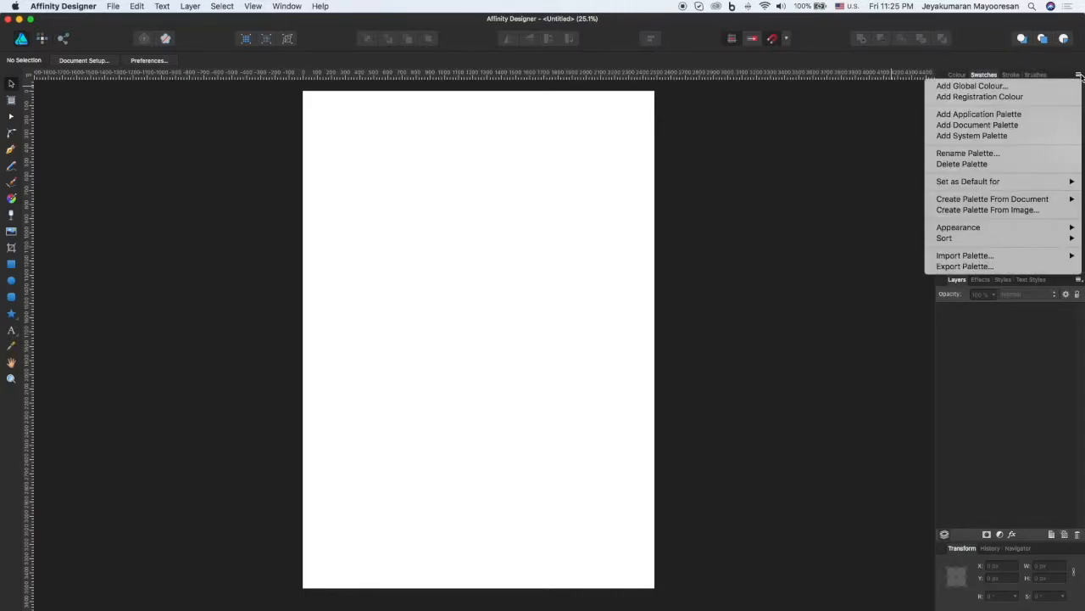
{"action": "mouse_move", "coordinate": [971, 257]}
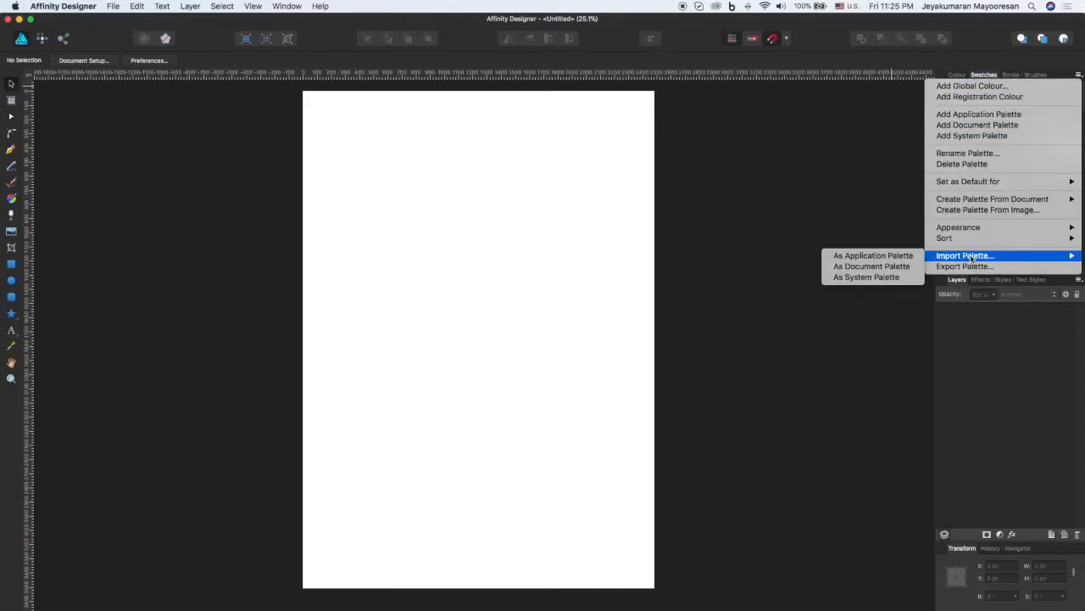
{"action": "left_click", "coordinate": [862, 268]}
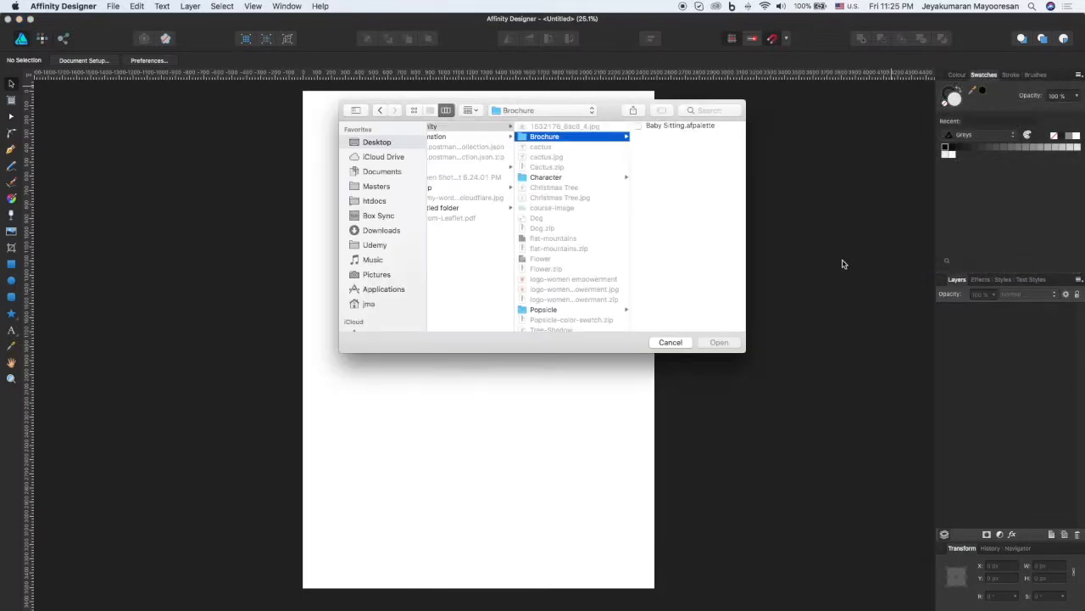
{"action": "double_click", "coordinate": [670, 126]}
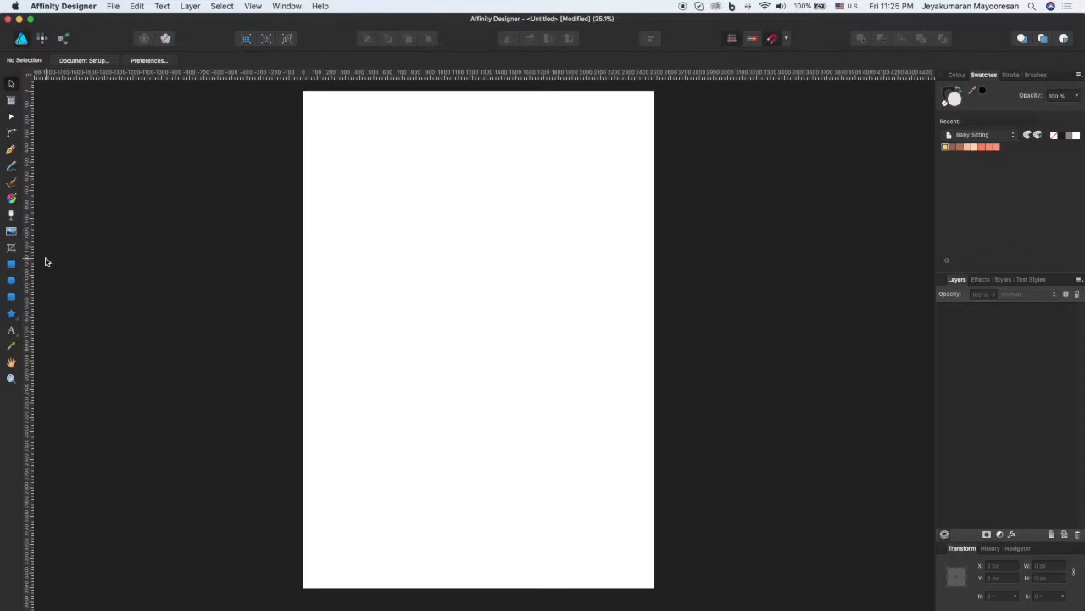
Step: Draw a rectangle covering the whole page, about 2480 by 3508 px, and fill it with the palette's yellow swatch
{"action": "left_click", "coordinate": [11, 263]}
{"action": "mouse_move", "coordinate": [302, 91]}
{"action": "left_mouse_down"}
{"action": "mouse_move", "coordinate": [601, 429]}
{"action": "mouse_move", "coordinate": [654, 587]}
{"action": "left_mouse_up"}
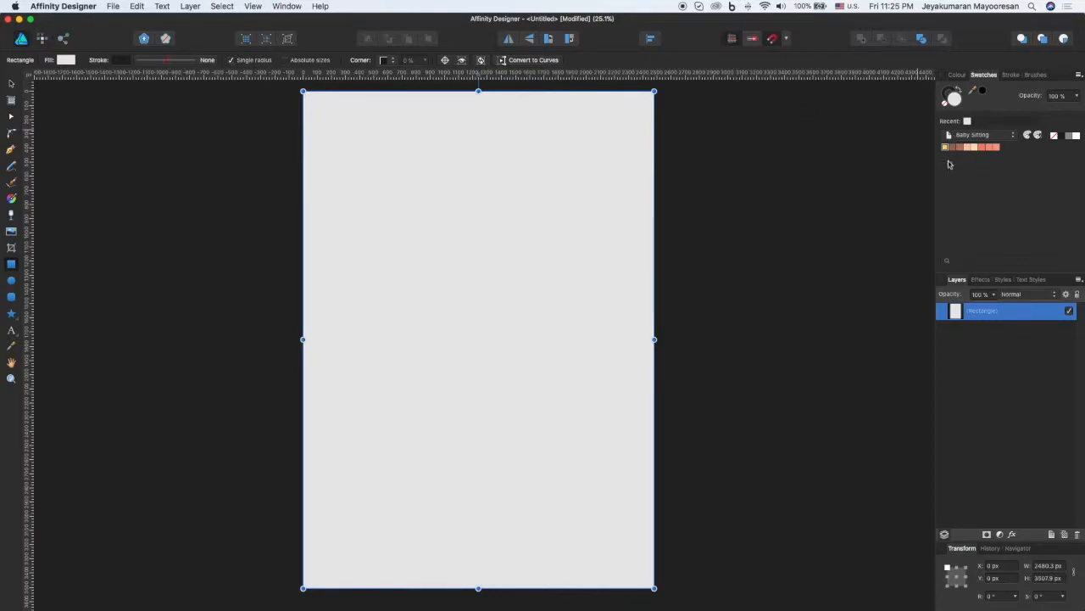
{"action": "left_click", "coordinate": [946, 146]}
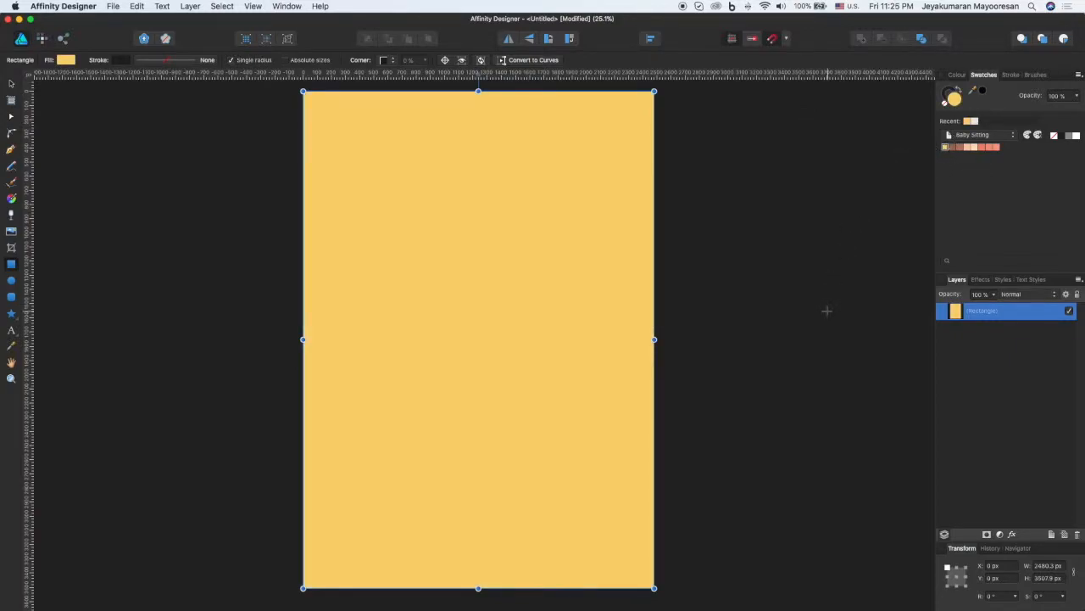
Step: Lock the yellow background rectangle's layer
{"action": "left_click", "coordinate": [974, 361]}
{"action": "left_click", "coordinate": [981, 315]}
{"action": "left_click", "coordinate": [1075, 295]}
{"action": "left_click", "coordinate": [962, 431]}
{"action": "left_click", "coordinate": [996, 320]}
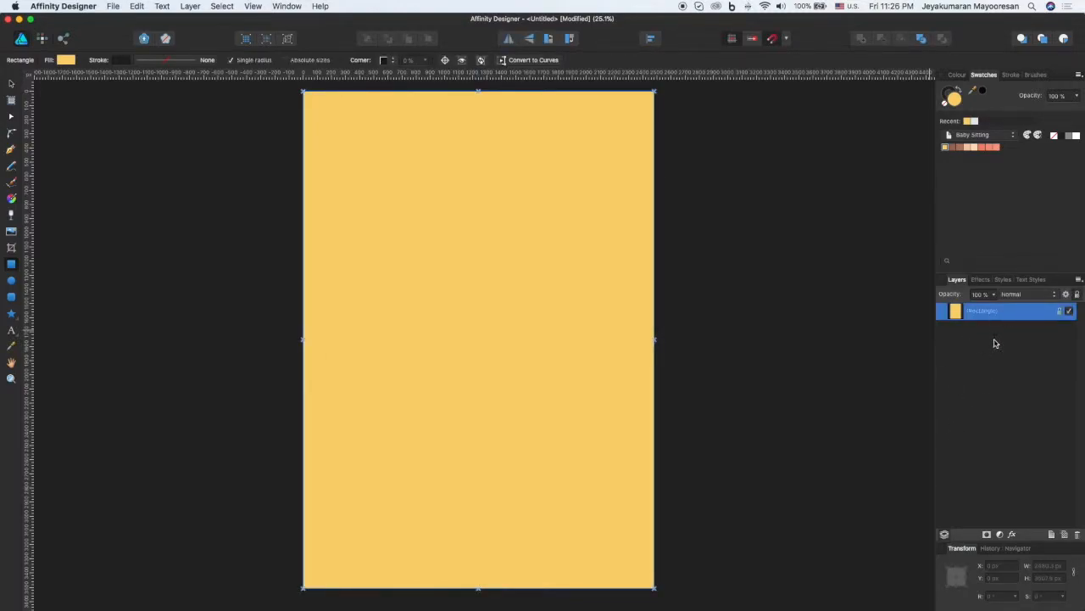
Step: Draw a circle about 955 px across in the page's upper half and give it a 1 pt stroke
{"action": "left_click", "coordinate": [12, 283]}
{"action": "left_click_drag", "start_coordinate": [391, 226], "coordinate": [544, 362]}
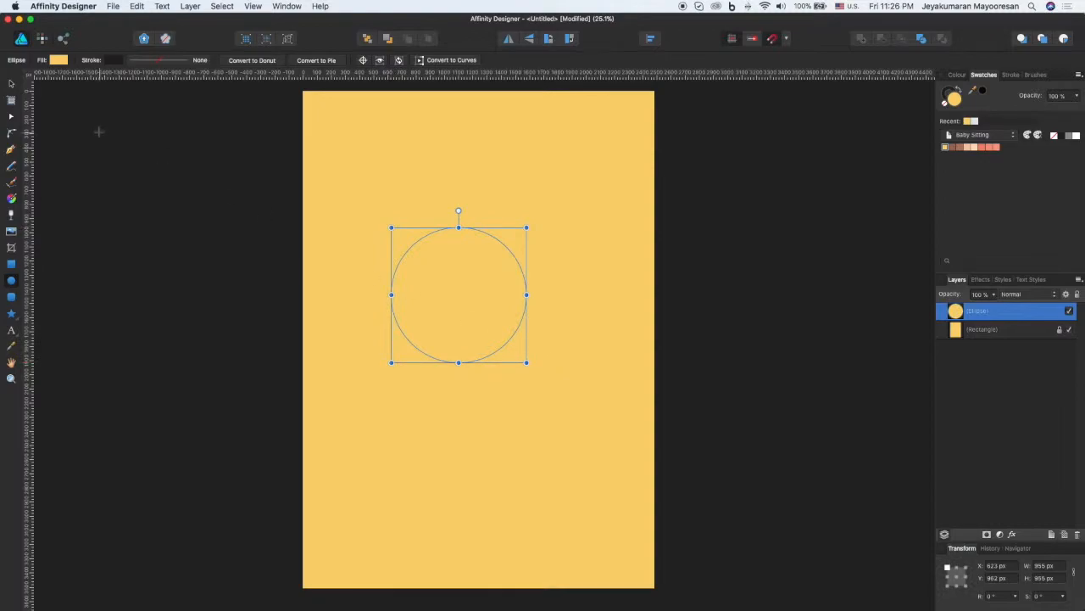
{"action": "left_click", "coordinate": [161, 63]}
{"action": "left_click_drag", "start_coordinate": [224, 100], "coordinate": [188, 98]}
{"action": "type", "text": "1"}
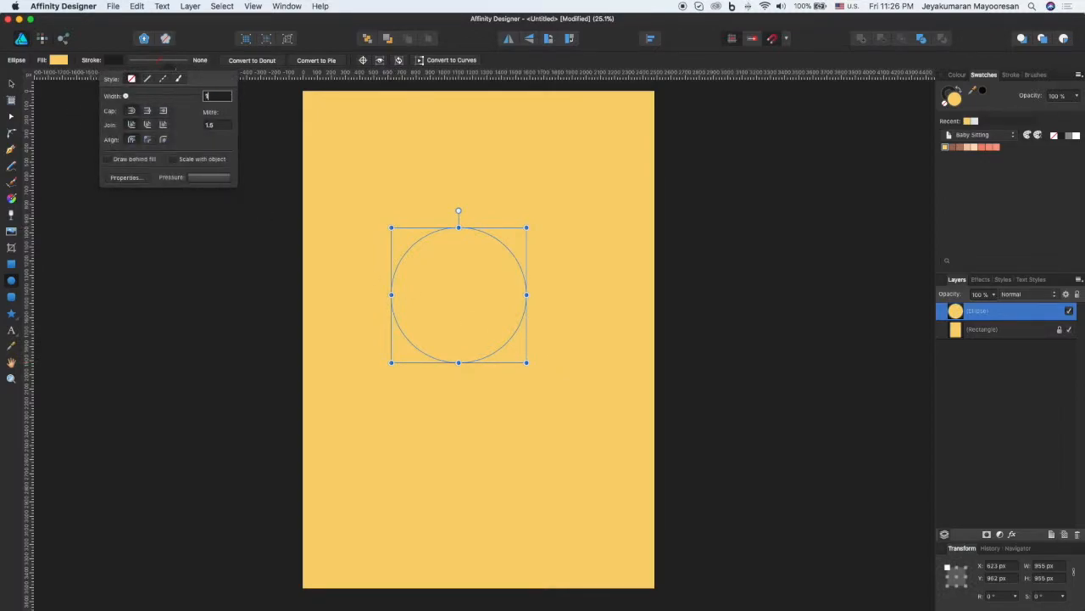
{"action": "left_click", "coordinate": [208, 82]}
{"action": "left_click", "coordinate": [208, 52]}
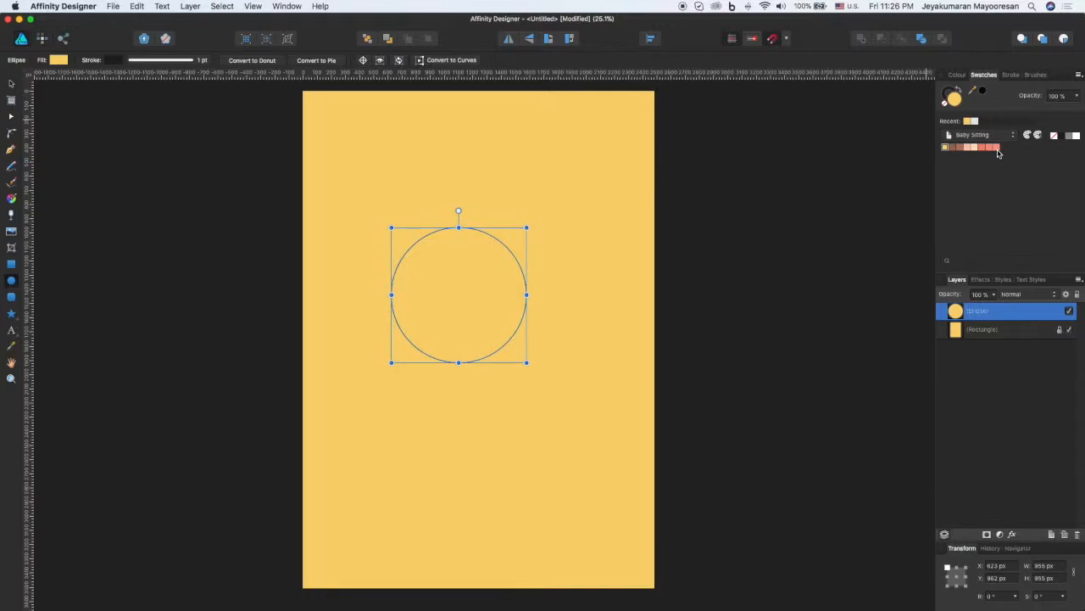
Step: Fill the circle with the light peach swatch, scale it down to about 847 px across and move it higher on the page
{"action": "left_click", "coordinate": [971, 151]}
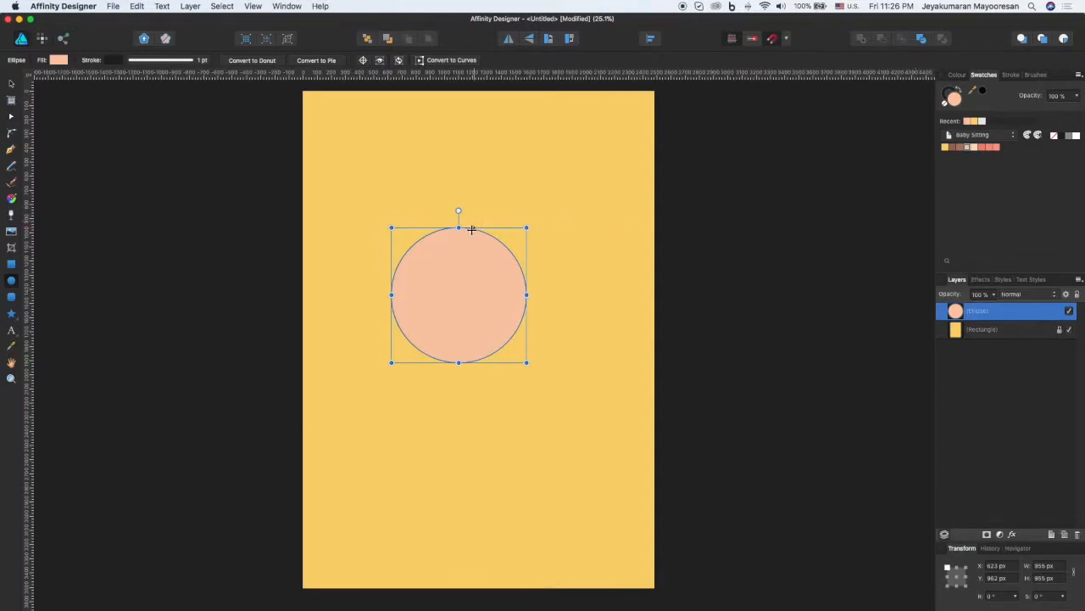
{"action": "mouse_move", "coordinate": [527, 227]}
{"action": "left_mouse_down"}
{"action": "mouse_move", "coordinate": [499, 252]}
{"action": "mouse_move", "coordinate": [511, 243]}
{"action": "left_mouse_up"}
{"action": "left_click_drag", "start_coordinate": [465, 293], "coordinate": [473, 237]}
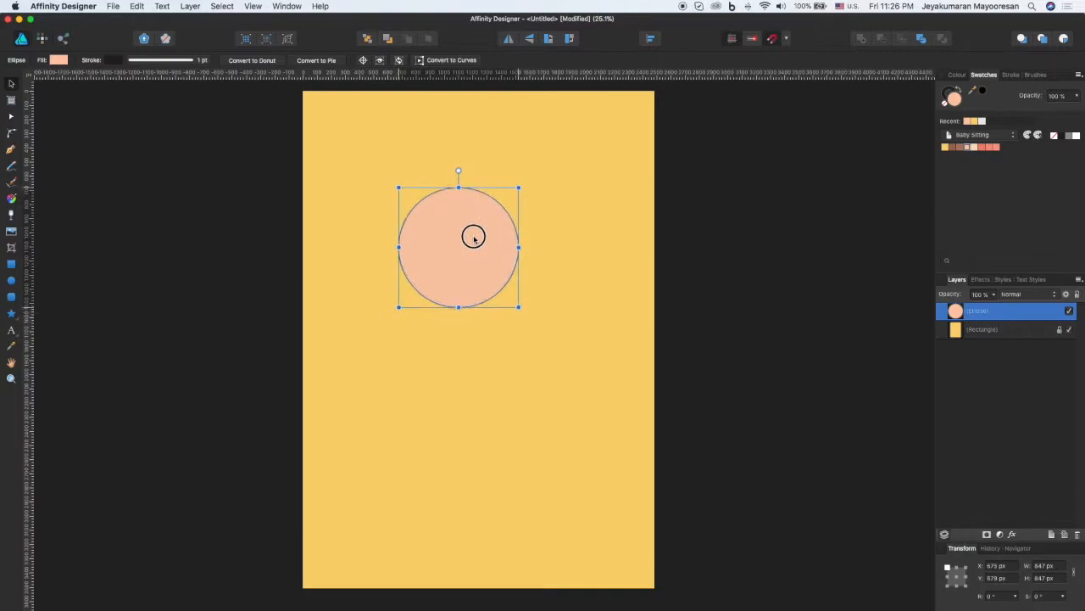
Step: Centre the circle horizontally on the page, with its top edge at about Y 746 px
{"action": "left_click", "coordinate": [541, 235]}
{"action": "left_click", "coordinate": [477, 240]}
{"action": "key", "text": "m"}
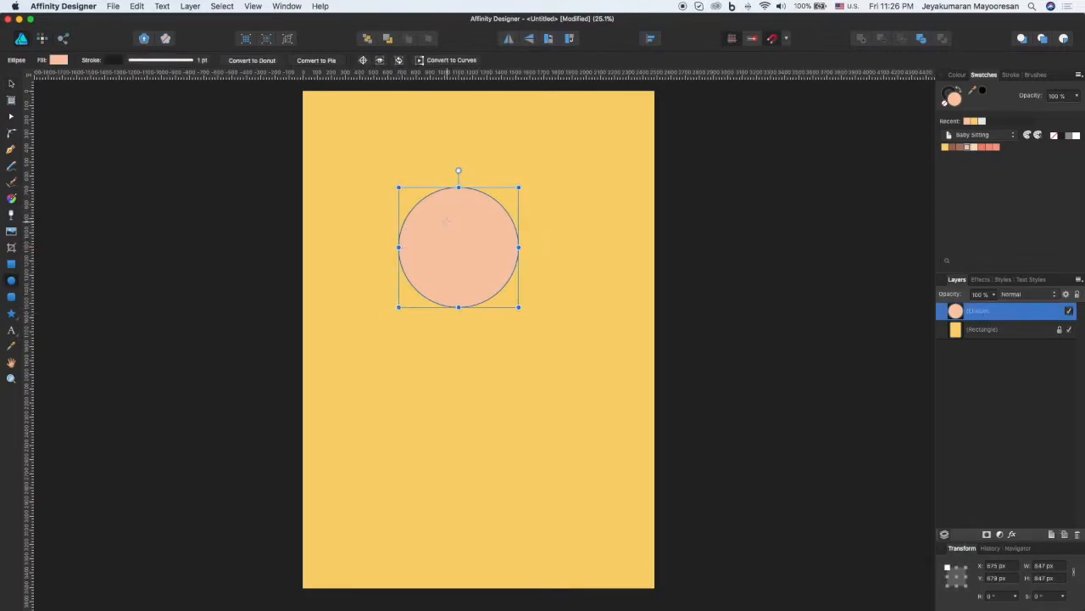
{"action": "key", "text": "v"}
{"action": "mouse_move", "coordinate": [492, 249]}
{"action": "left_mouse_down"}
{"action": "mouse_move", "coordinate": [514, 257]}
{"action": "mouse_move", "coordinate": [492, 266]}
{"action": "mouse_move", "coordinate": [480, 233]}
{"action": "left_mouse_up"}
{"action": "left_click", "coordinate": [603, 262]}
{"action": "left_click", "coordinate": [504, 262]}
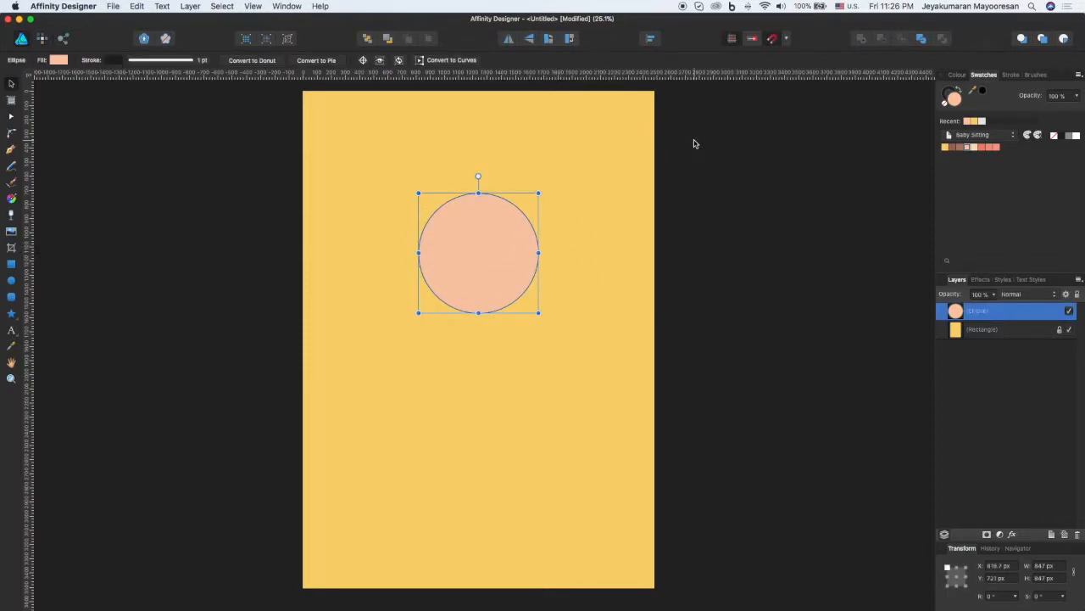
{"action": "left_click_drag", "start_coordinate": [460, 254], "coordinate": [461, 260]}
{"action": "left_click", "coordinate": [558, 257]}
{"action": "left_click", "coordinate": [492, 267]}
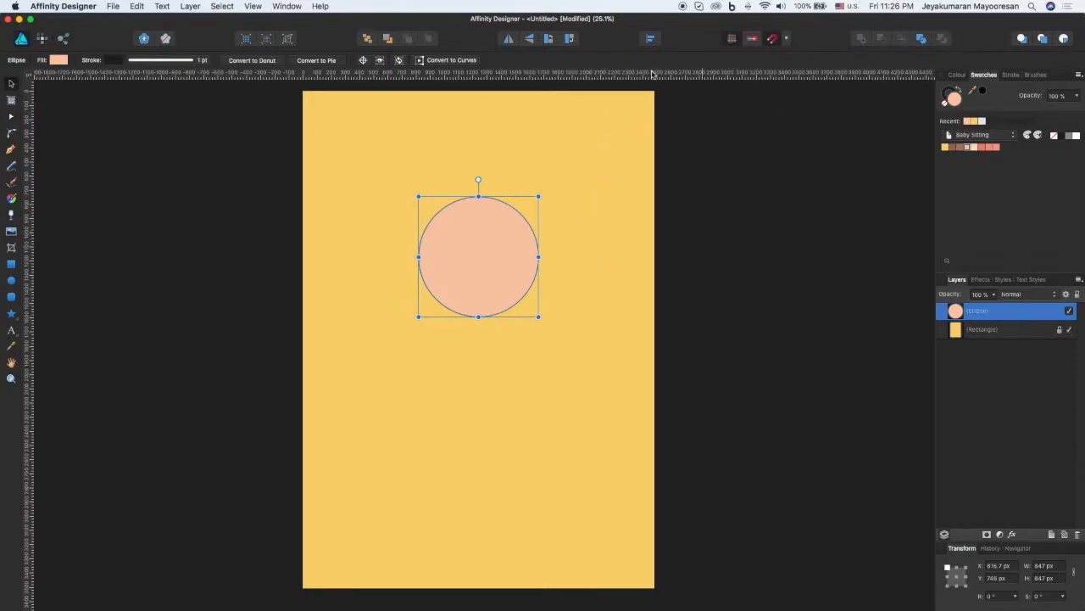
Step: Convert the circle to curves and pull its four nodes slightly inward to form a gently flattened head
{"action": "left_click", "coordinate": [447, 60]}
{"action": "left_click", "coordinate": [11, 116]}
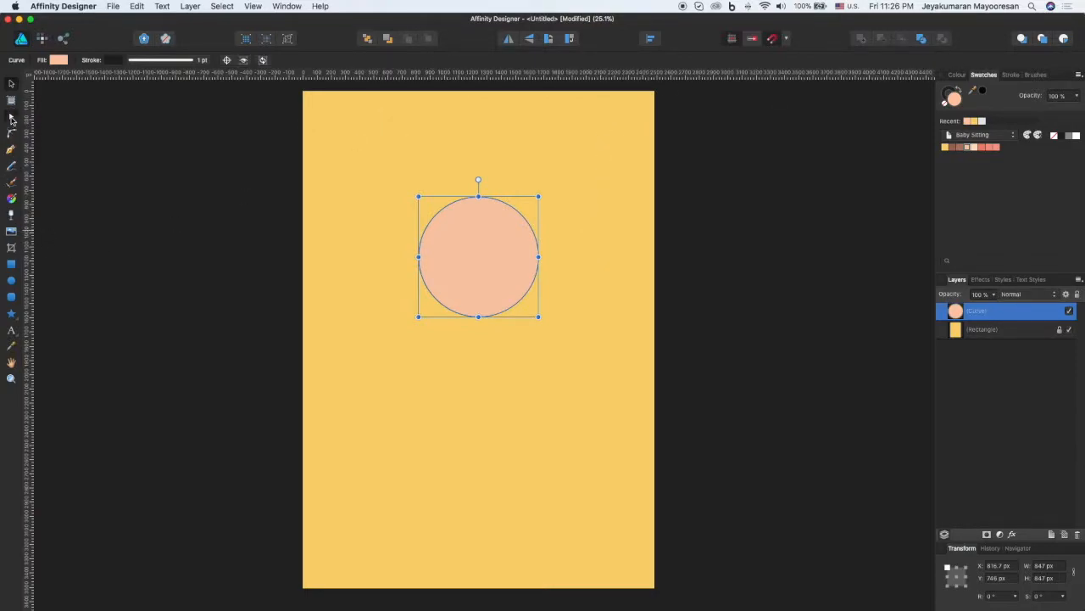
{"action": "left_click", "coordinate": [418, 257]}
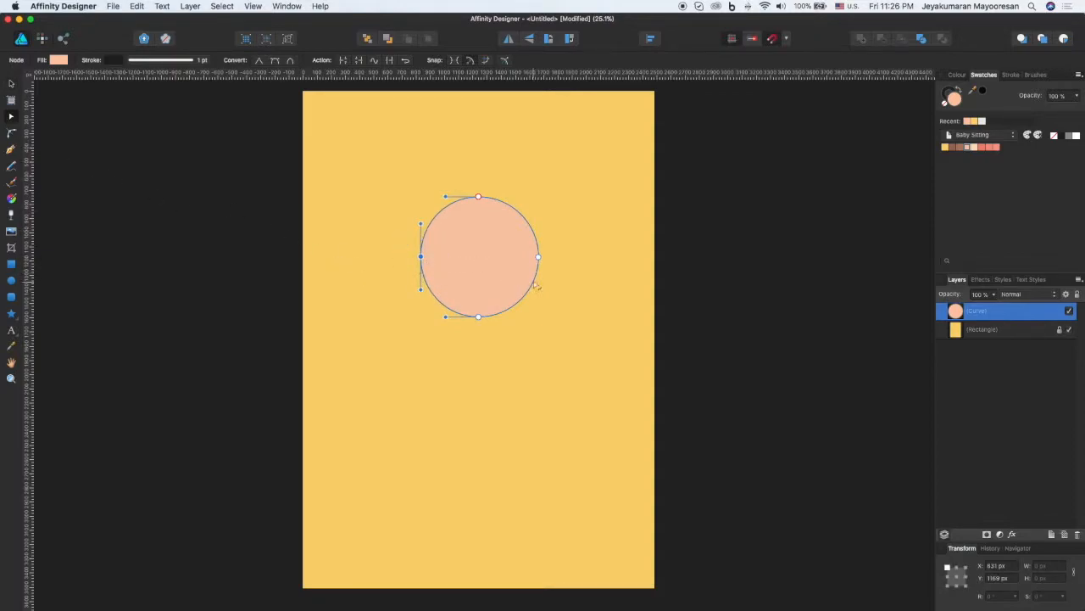
{"action": "key", "text": "super+z"}
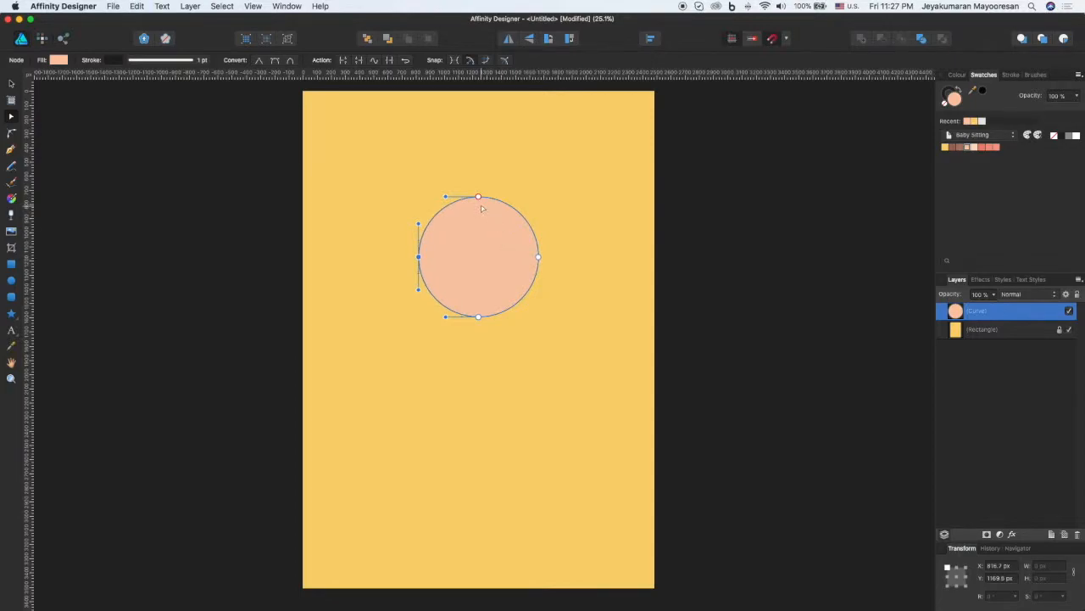
{"action": "left_click_drag", "start_coordinate": [479, 197], "coordinate": [478, 202]}
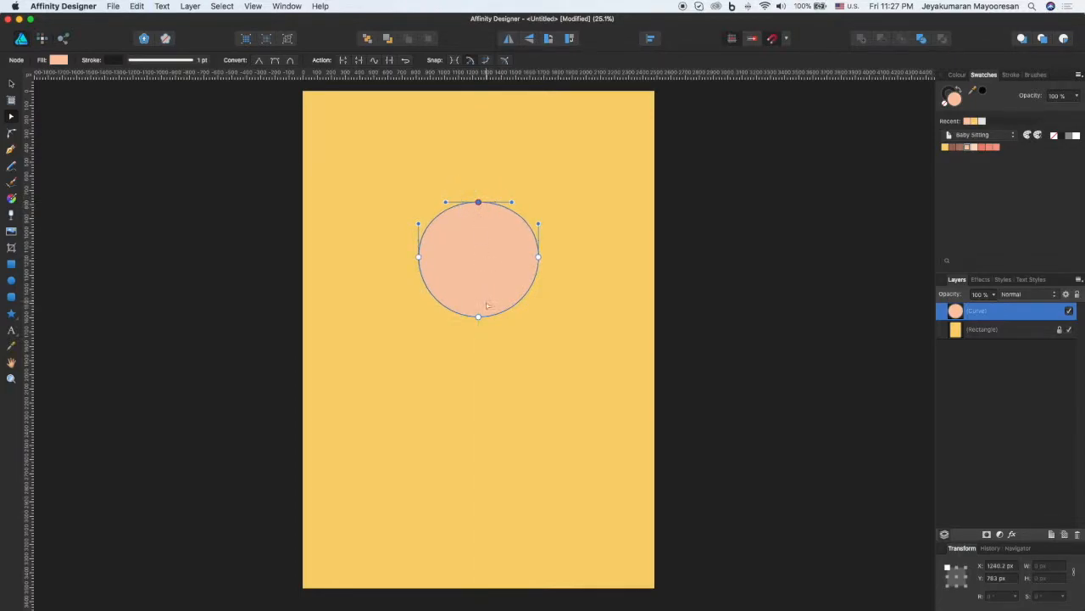
{"action": "left_click_drag", "start_coordinate": [478, 317], "coordinate": [478, 313]}
{"action": "left_click", "coordinate": [537, 257]}
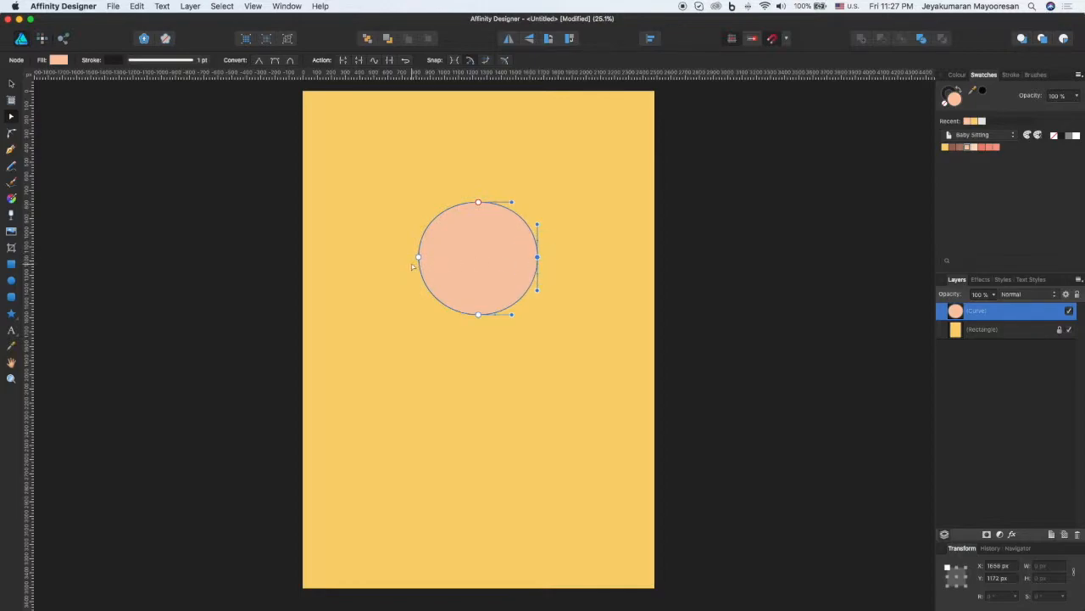
{"action": "left_click_drag", "start_coordinate": [418, 258], "coordinate": [421, 257]}
{"action": "left_click", "coordinate": [582, 355]}
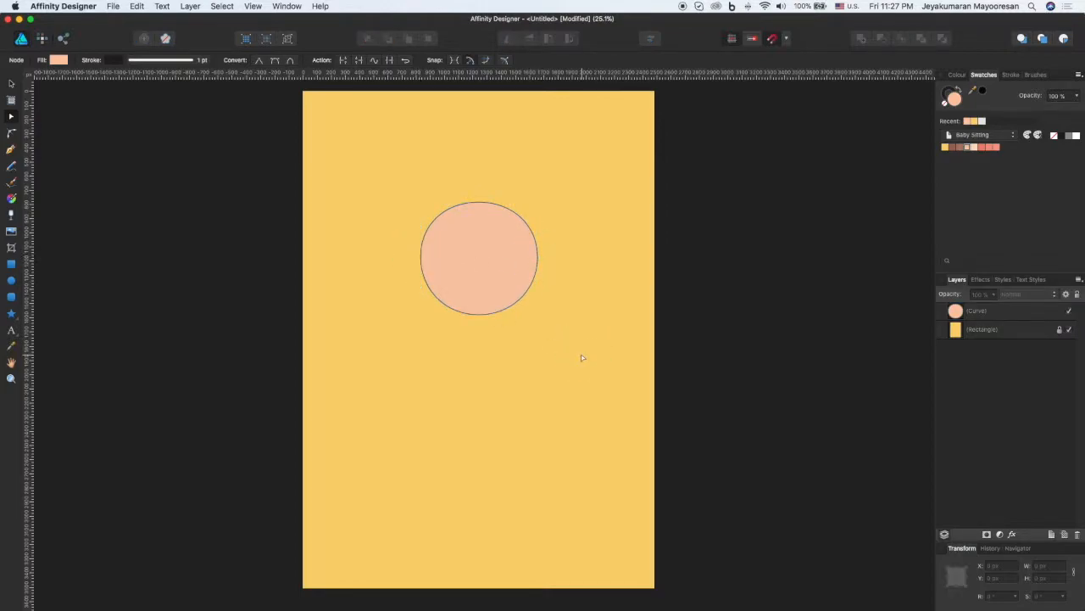
{"action": "left_click", "coordinate": [483, 267]}
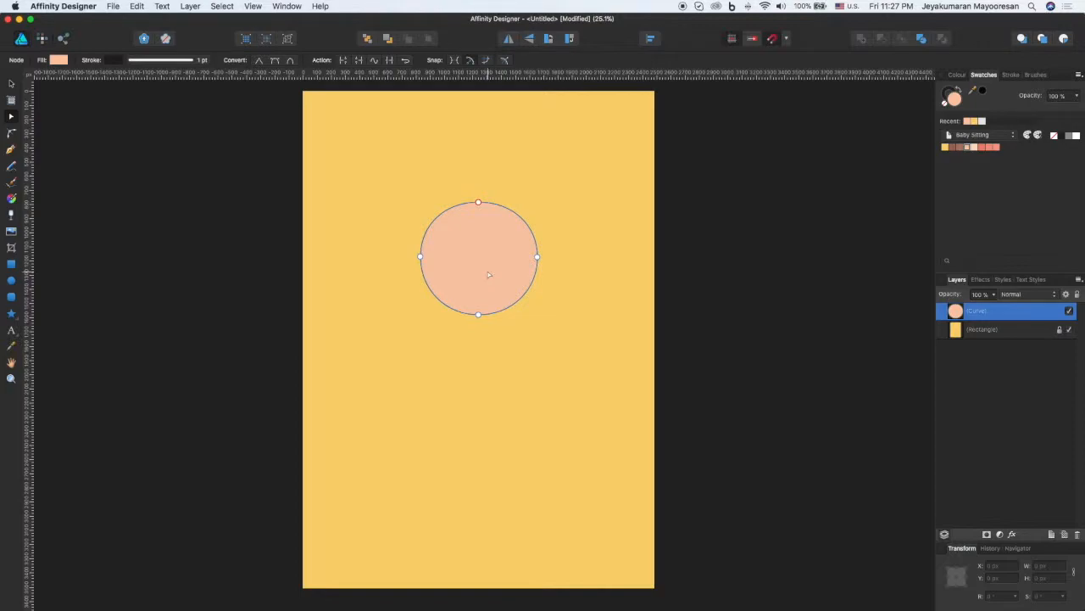
{"action": "left_click", "coordinate": [509, 355]}
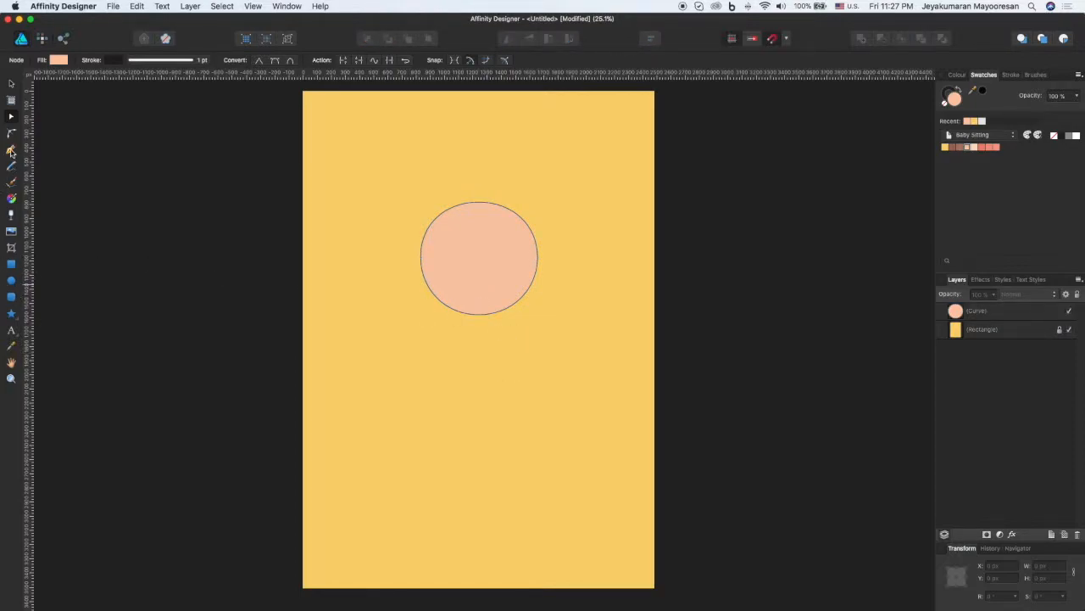
Step: Draw a tall peach body ellipse about 588 by 1101 px, centre it under the head and place its layer beneath the head's
{"action": "left_click", "coordinate": [11, 279]}
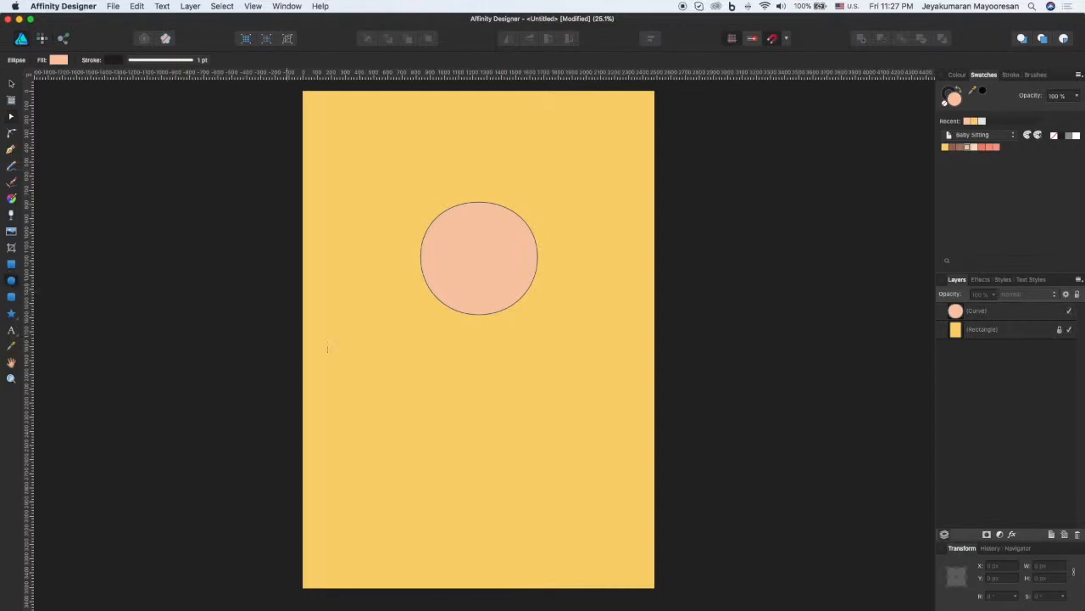
{"action": "mouse_move", "coordinate": [439, 271]}
{"action": "left_mouse_down"}
{"action": "mouse_move", "coordinate": [537, 433]}
{"action": "mouse_move", "coordinate": [521, 435]}
{"action": "mouse_move", "coordinate": [523, 425]}
{"action": "left_mouse_up"}
{"action": "mouse_move", "coordinate": [497, 375]}
{"action": "left_mouse_down"}
{"action": "mouse_move", "coordinate": [492, 351]}
{"action": "mouse_move", "coordinate": [493, 362]}
{"action": "left_mouse_up"}
{"action": "left_click_drag", "start_coordinate": [956, 311], "coordinate": [962, 339]}
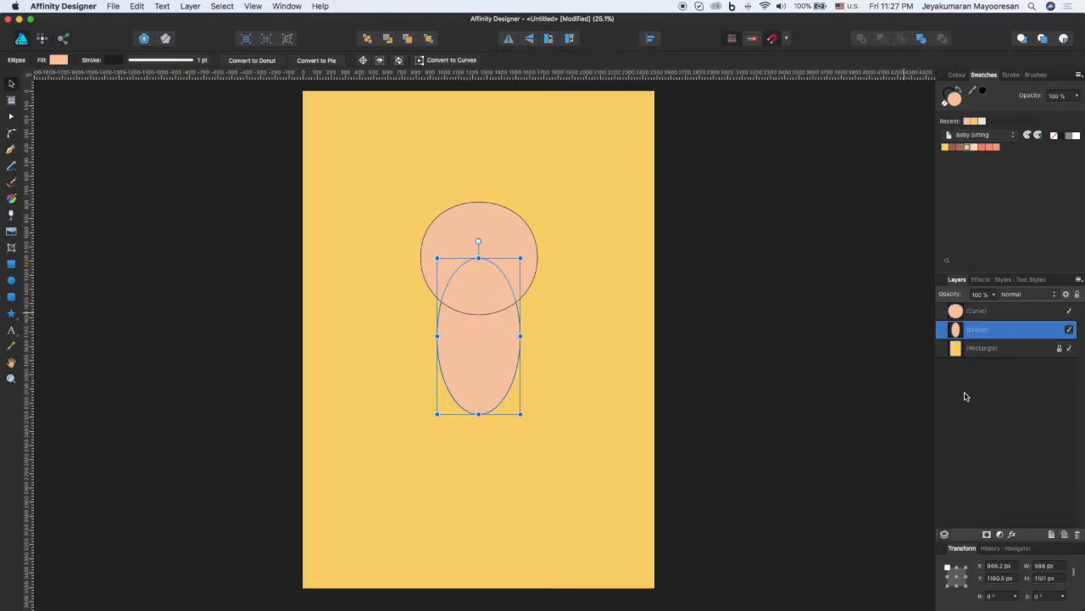
{"action": "left_click", "coordinate": [965, 396]}
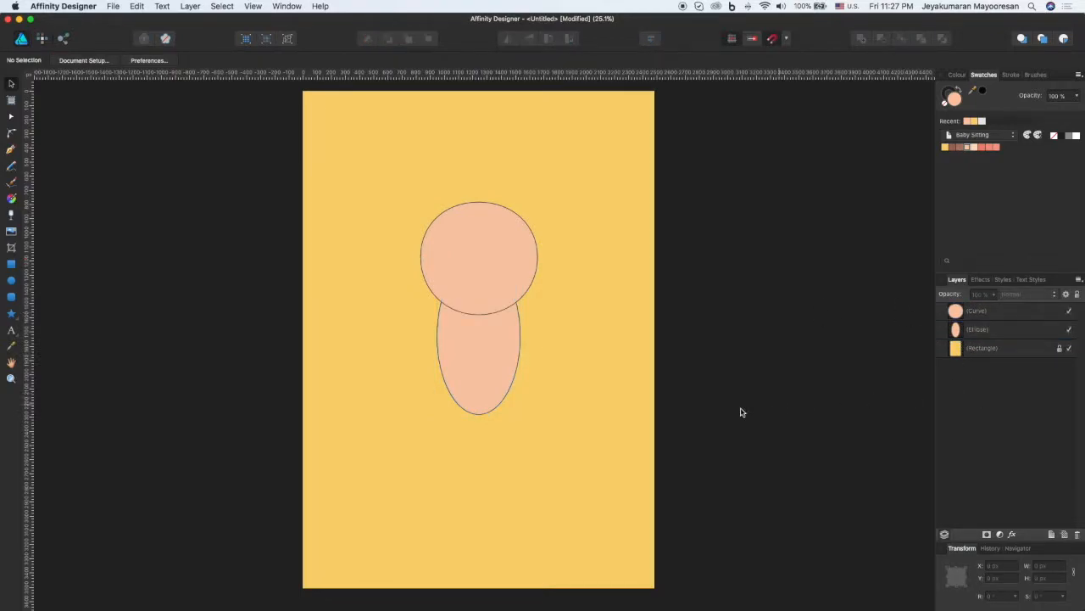
Step: Widen the body ellipse symmetrically about its centre to about 656 px
{"action": "left_click", "coordinate": [502, 373]}
{"action": "left_click_drag", "start_coordinate": [520, 336], "coordinate": [496, 348]}
{"action": "left_click", "coordinate": [566, 351]}
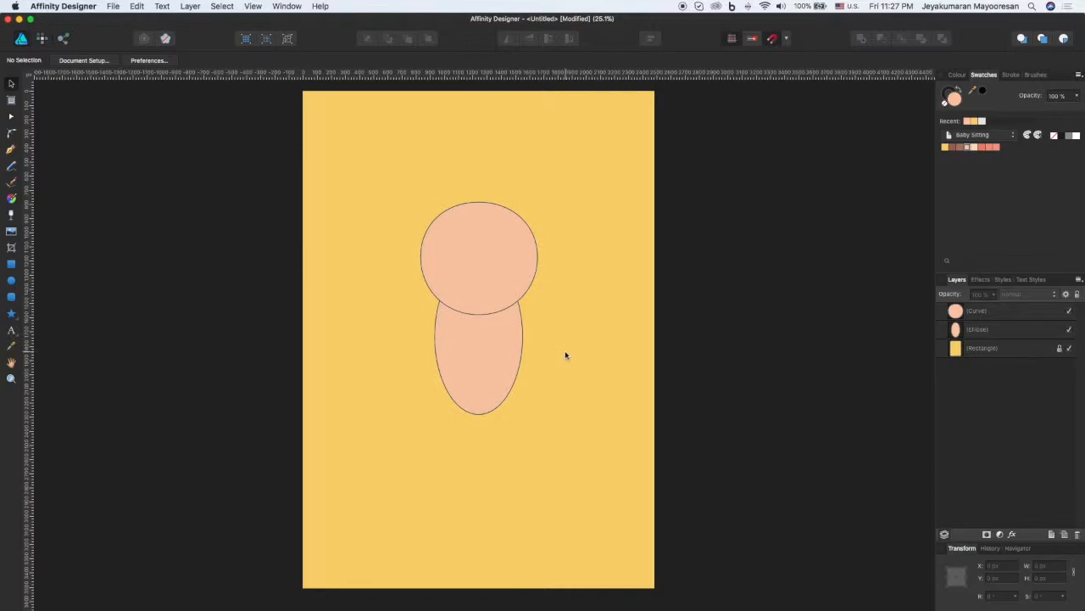
{"action": "left_click", "coordinate": [497, 363]}
{"action": "left_click_drag", "start_coordinate": [525, 335], "coordinate": [497, 351]}
{"action": "left_click", "coordinate": [613, 371]}
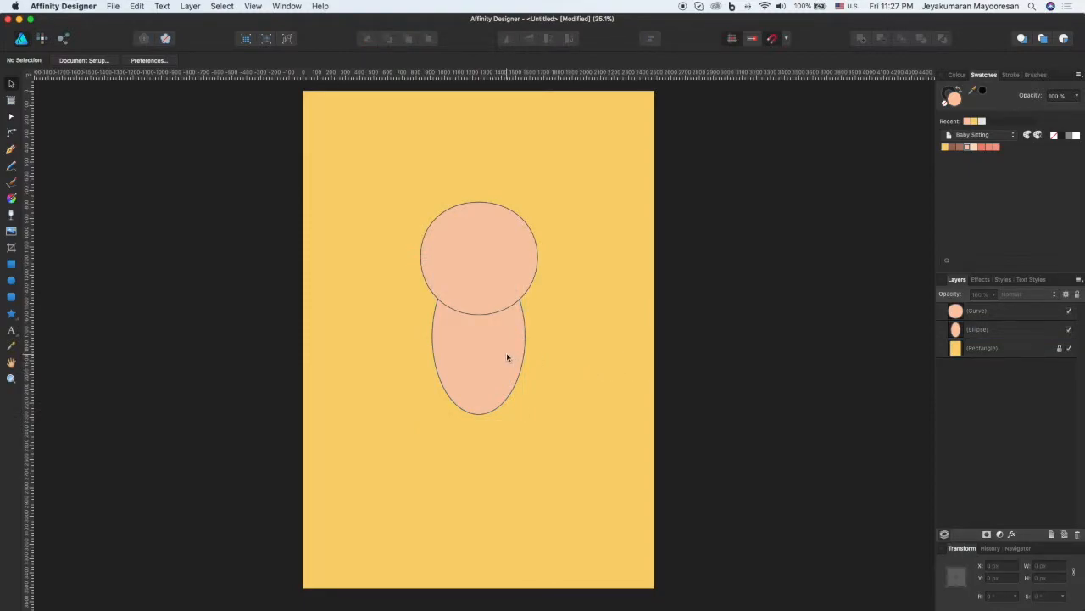
Step: Convert the body ellipse to curves and pull its two side nodes slightly inward and down, making it about 622 px wide
{"action": "left_click", "coordinate": [478, 372]}
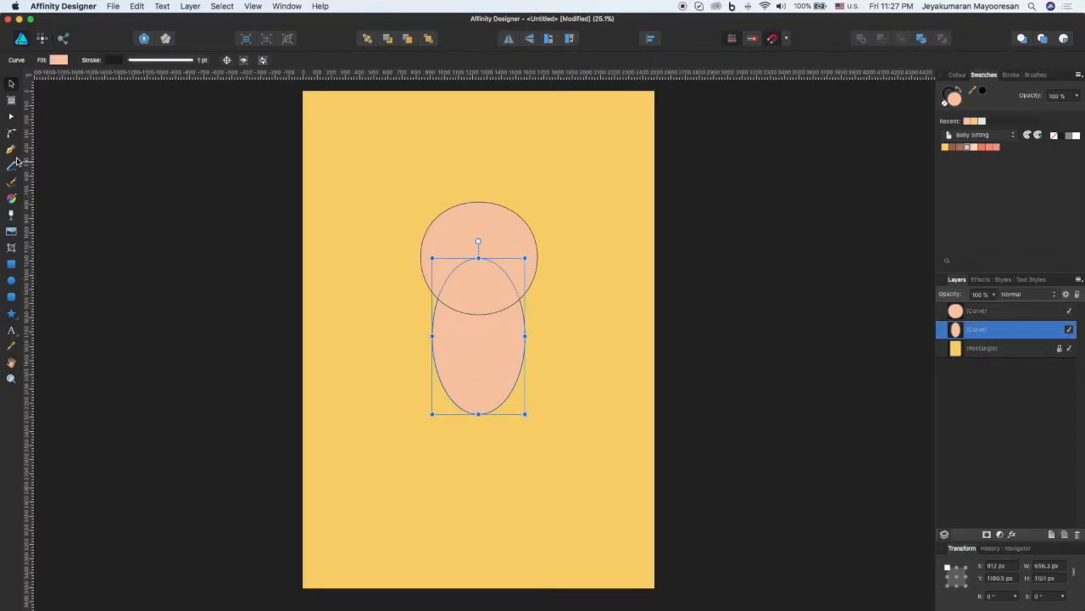
{"action": "left_click", "coordinate": [11, 117]}
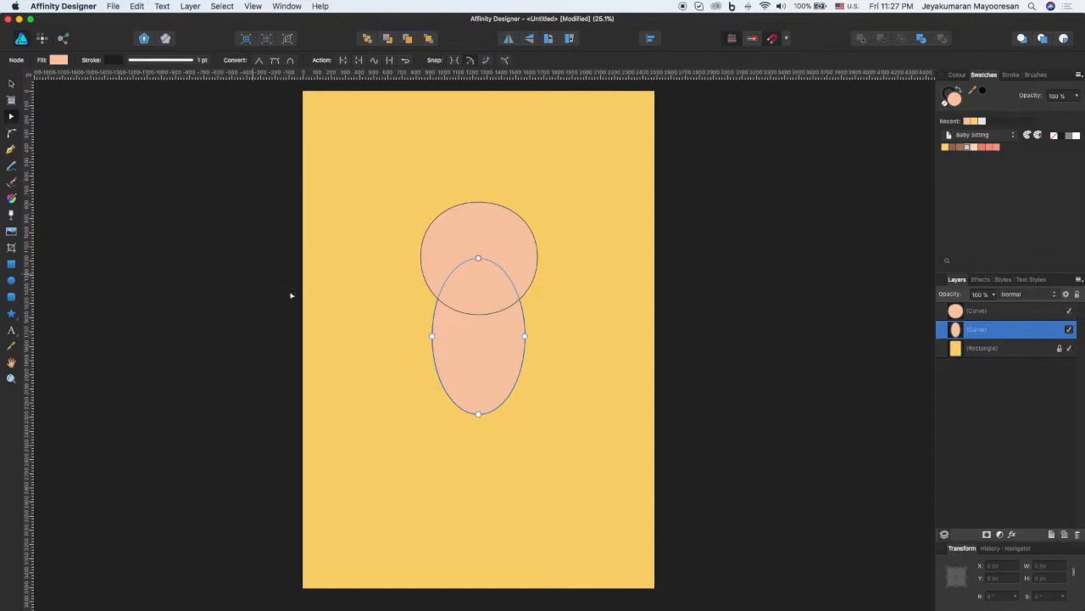
{"action": "left_click_drag", "start_coordinate": [433, 337], "coordinate": [433, 339]}
{"action": "left_click_drag", "start_coordinate": [524, 338], "coordinate": [520, 339]}
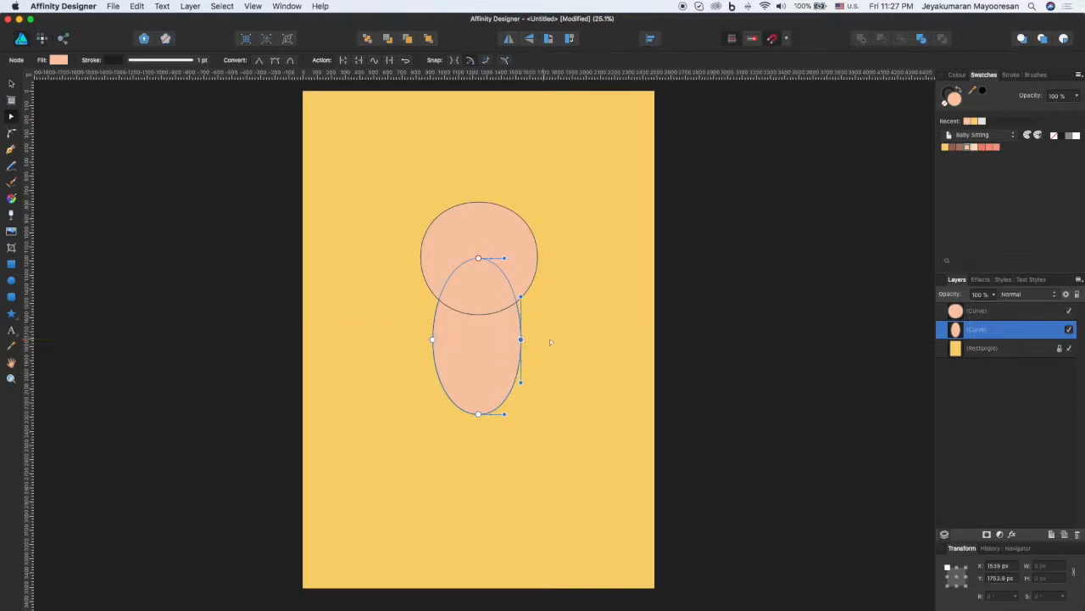
{"action": "left_click", "coordinate": [564, 339]}
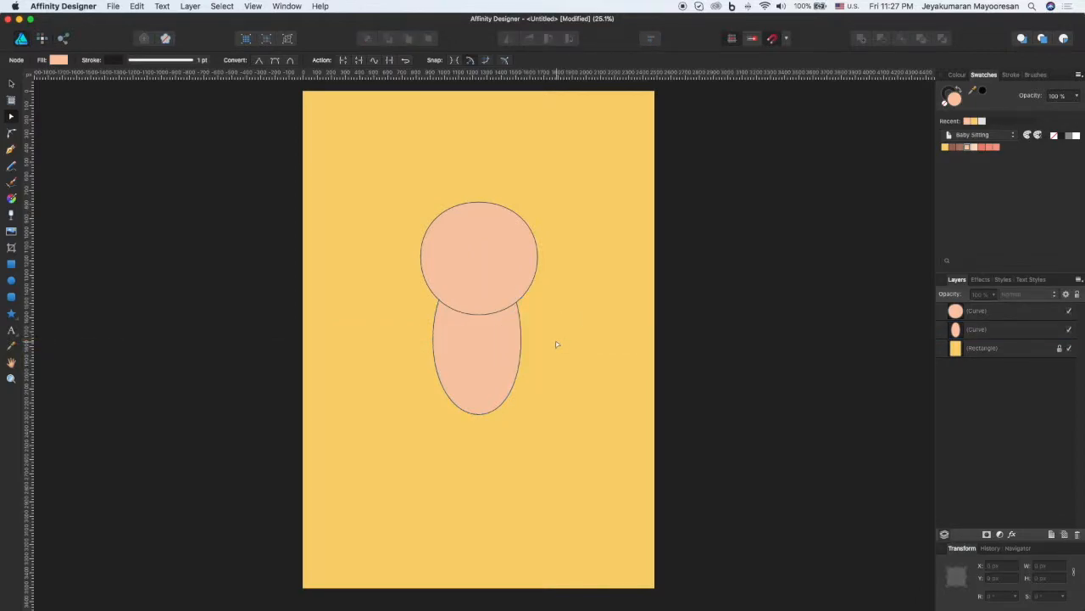
{"action": "left_click", "coordinate": [480, 349]}
{"action": "key", "text": "v"}
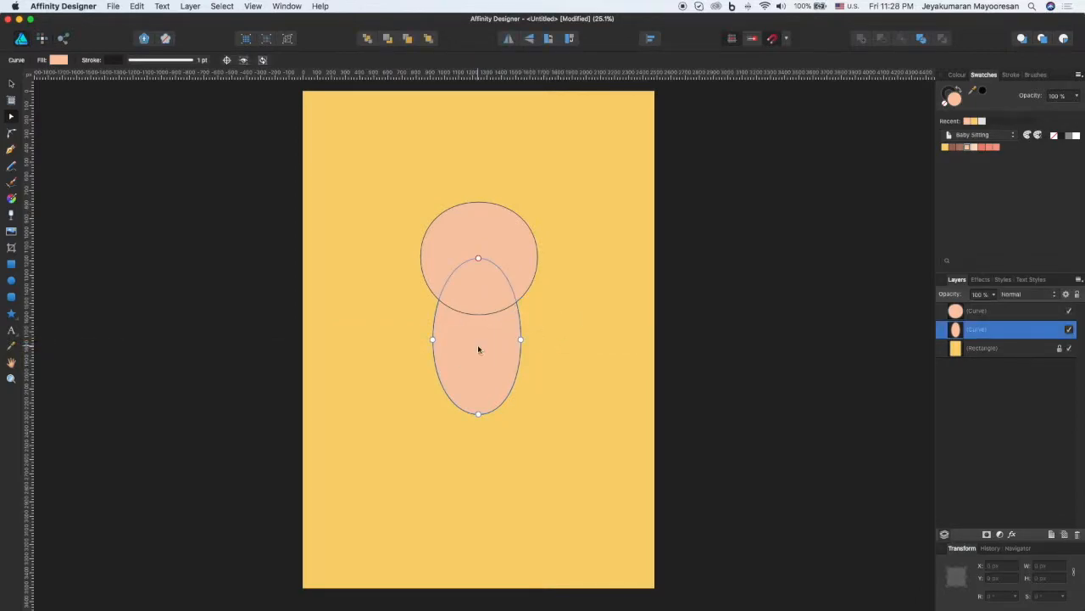
{"action": "left_click", "coordinate": [588, 341]}
Step: Fill the body shape with the coral swatch from the Baby Sitting palette and deselect it
{"action": "left_click", "coordinate": [443, 374]}
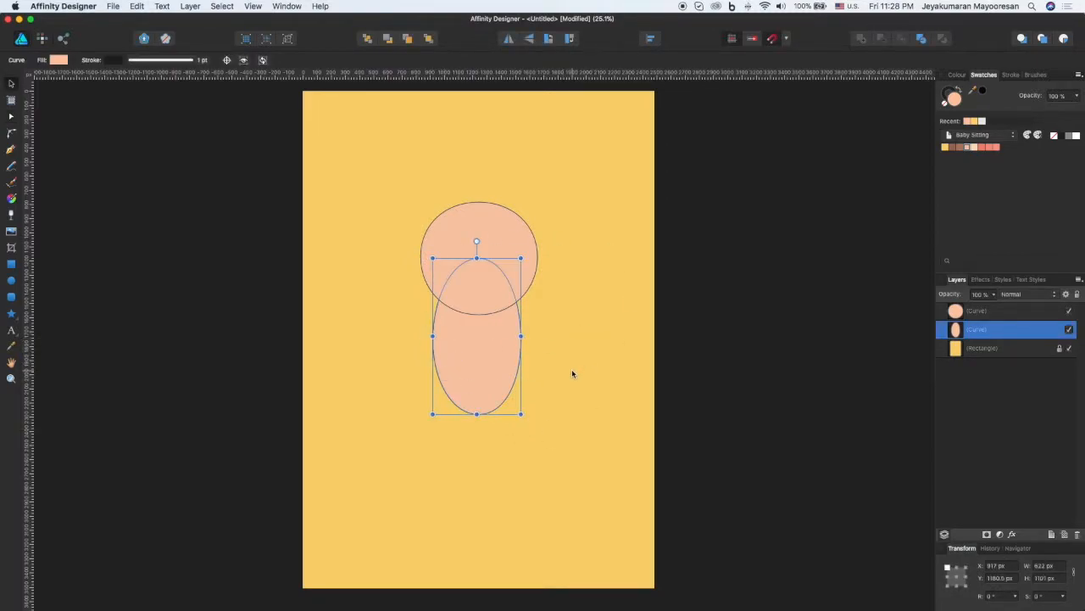
{"action": "left_click", "coordinate": [993, 149]}
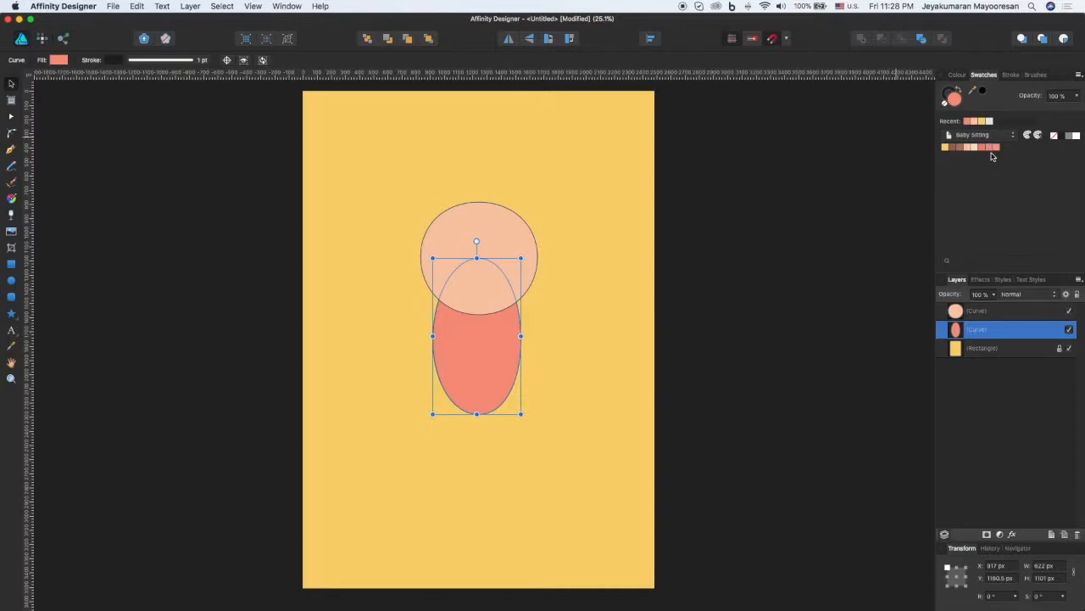
{"action": "left_click", "coordinate": [535, 409]}
{"action": "left_click", "coordinate": [479, 357]}
{"action": "left_click", "coordinate": [591, 363]}
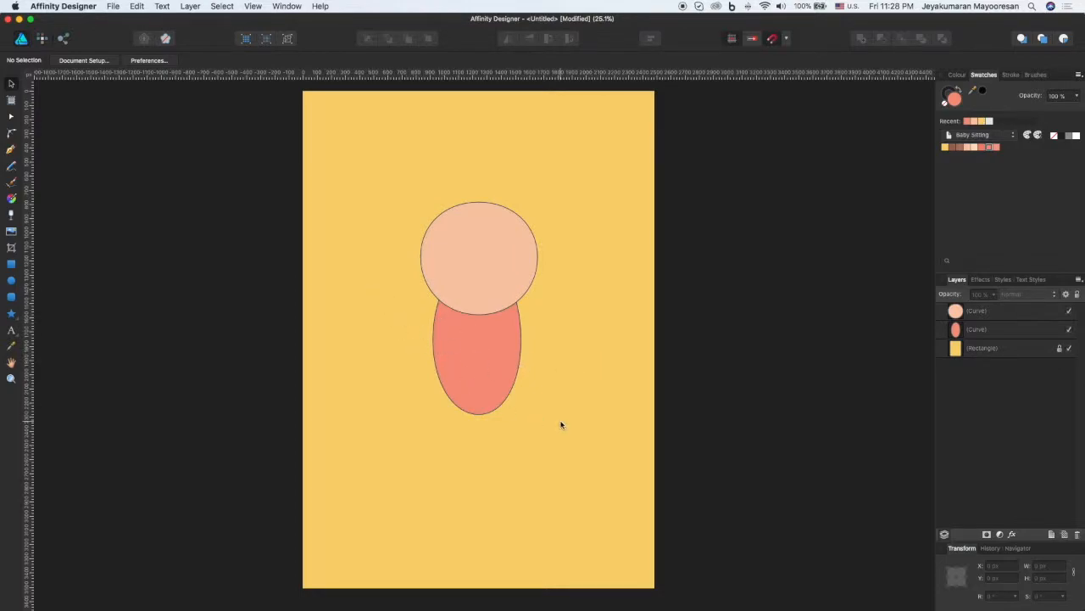
{"action": "left_click", "coordinate": [980, 337]}
{"action": "left_click", "coordinate": [986, 447]}
Step: Test the Pencil tool with the stabiliser on by drawing a wavy line above the head, and delete that line
{"action": "left_click", "coordinate": [12, 168]}
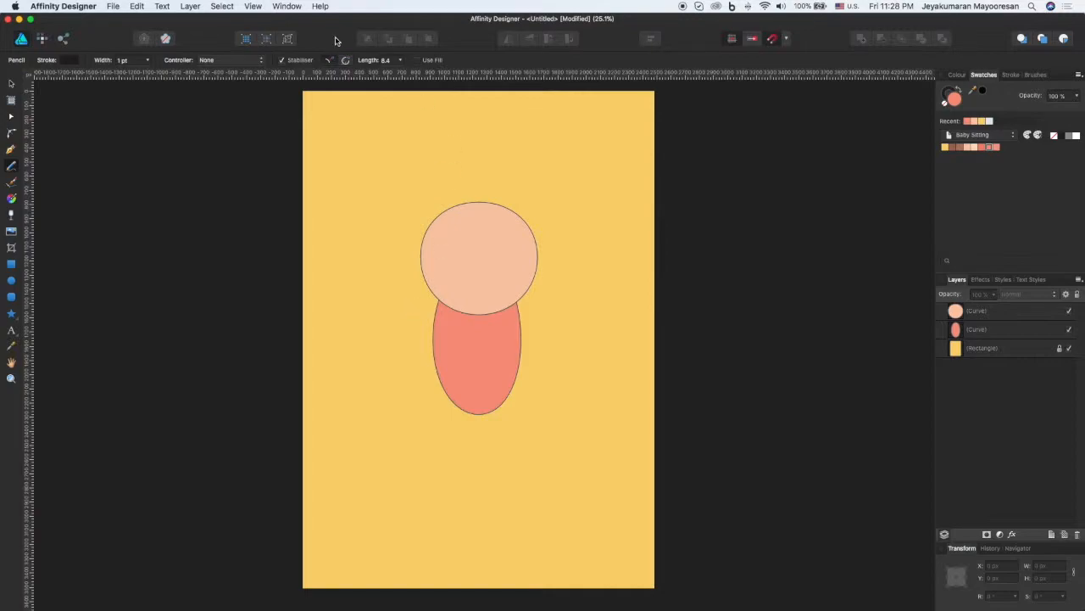
{"action": "left_click", "coordinate": [283, 61]}
{"action": "left_click", "coordinate": [282, 61]}
{"action": "left_click", "coordinate": [399, 62]}
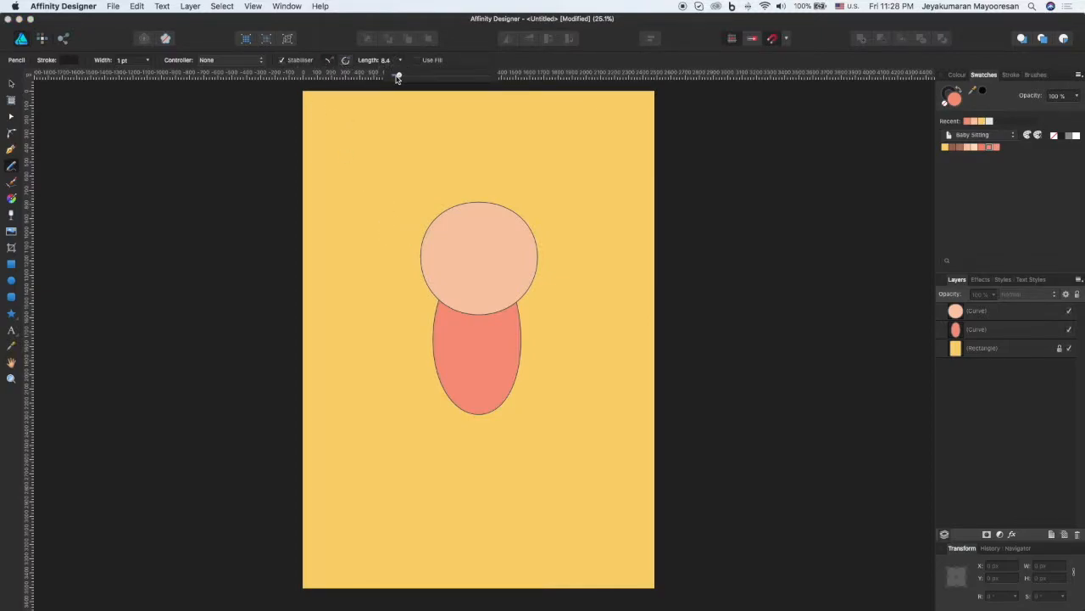
{"action": "mouse_move", "coordinate": [371, 148]}
{"action": "left_mouse_down"}
{"action": "mouse_move", "coordinate": [425, 161]}
{"action": "mouse_move", "coordinate": [459, 149]}
{"action": "mouse_move", "coordinate": [503, 166]}
{"action": "mouse_move", "coordinate": [577, 164]}
{"action": "left_mouse_up"}
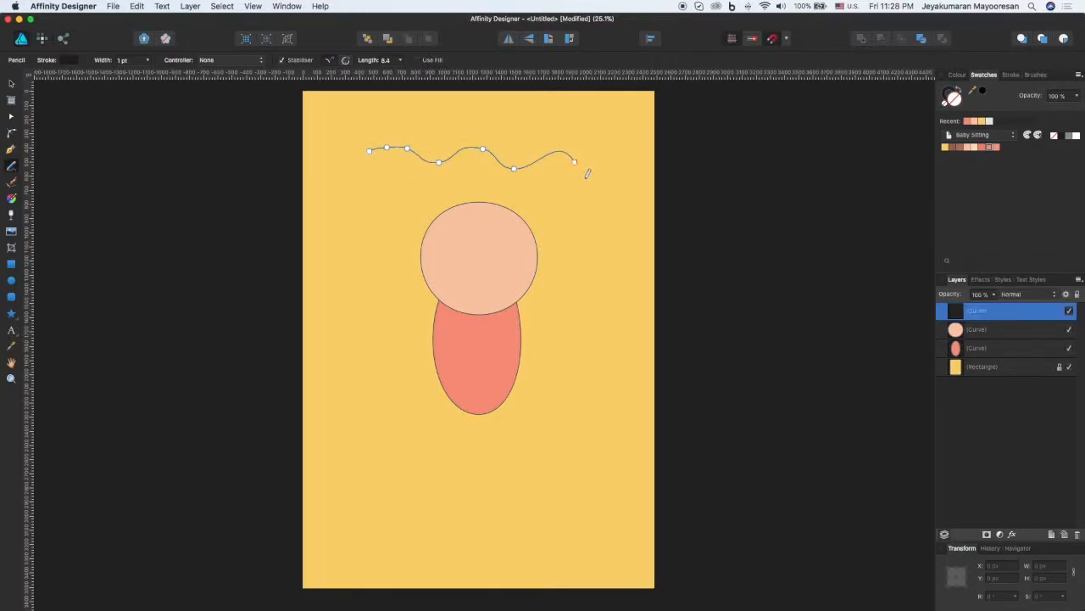
{"action": "key", "text": "v"}
{"action": "left_click", "coordinate": [557, 193]}
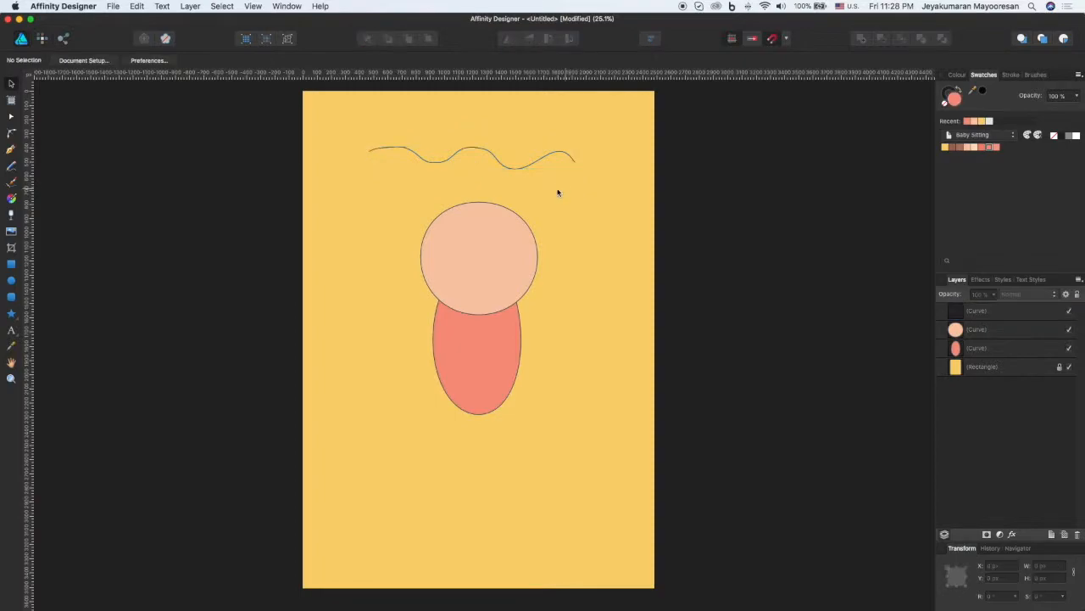
{"action": "left_click", "coordinate": [500, 161]}
{"action": "key", "text": "Delete"}
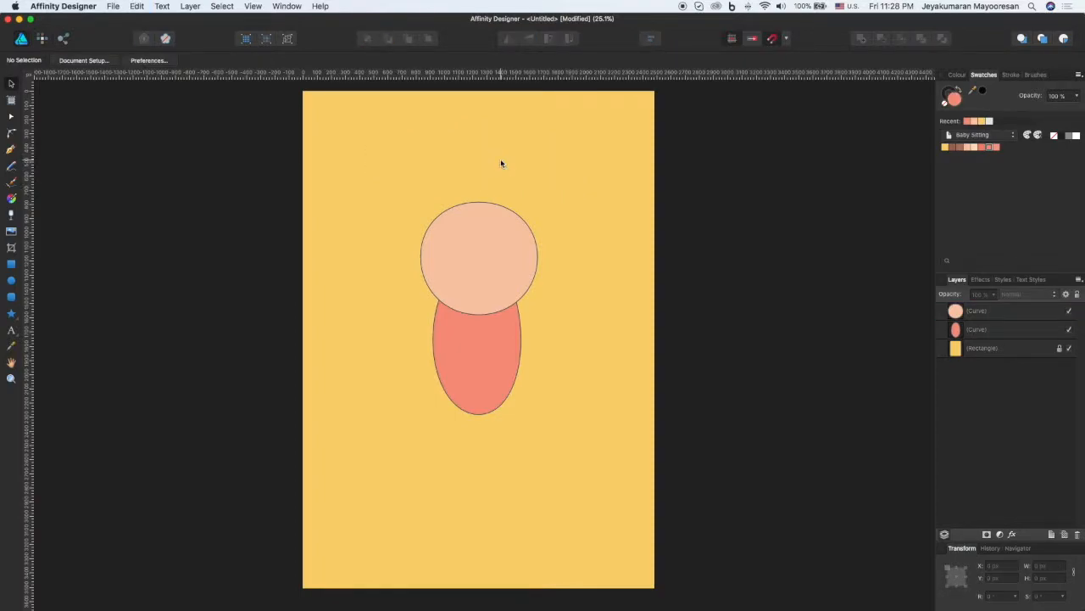
Step: Raise the Pencil stabiliser length to 31.9 and draw another wavy test line above the head
{"action": "left_click", "coordinate": [11, 165]}
{"action": "left_click", "coordinate": [398, 61]}
{"action": "left_click_drag", "start_coordinate": [399, 75], "coordinate": [416, 74]}
{"action": "mouse_move", "coordinate": [366, 133]}
{"action": "left_mouse_down"}
{"action": "mouse_move", "coordinate": [399, 122]}
{"action": "mouse_move", "coordinate": [451, 134]}
{"action": "mouse_move", "coordinate": [470, 180]}
{"action": "mouse_move", "coordinate": [507, 174]}
{"action": "mouse_move", "coordinate": [540, 135]}
{"action": "mouse_move", "coordinate": [572, 155]}
{"action": "mouse_move", "coordinate": [565, 194]}
{"action": "mouse_move", "coordinate": [601, 210]}
{"action": "mouse_move", "coordinate": [611, 143]}
{"action": "left_mouse_up"}
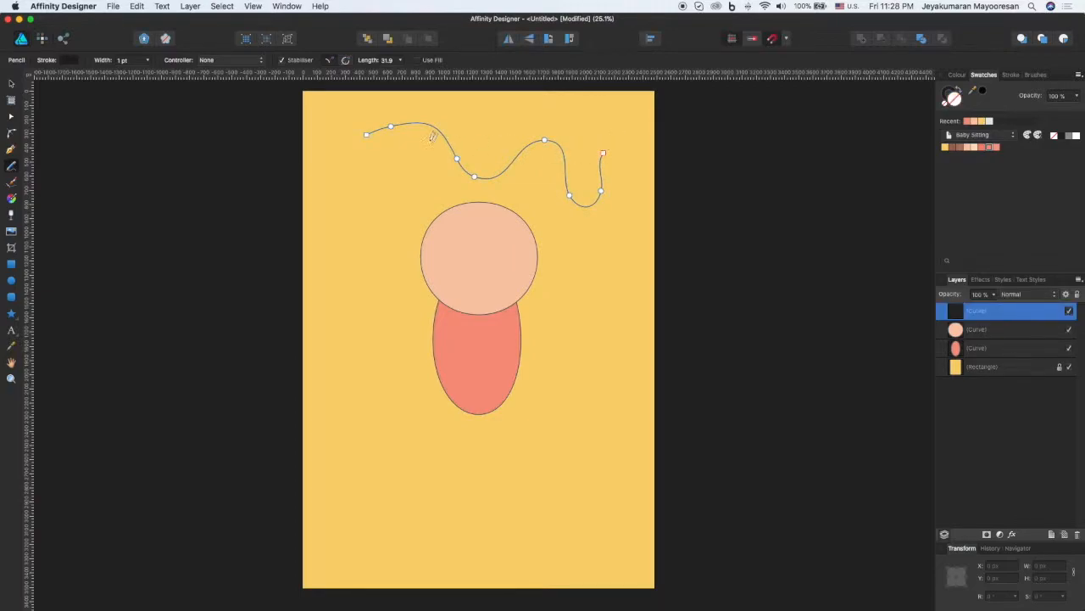
Step: Set the Pencil stabiliser length to 8 and delete the wavy test line above the head
{"action": "left_click", "coordinate": [400, 61]}
{"action": "left_click_drag", "start_coordinate": [402, 75], "coordinate": [382, 82]}
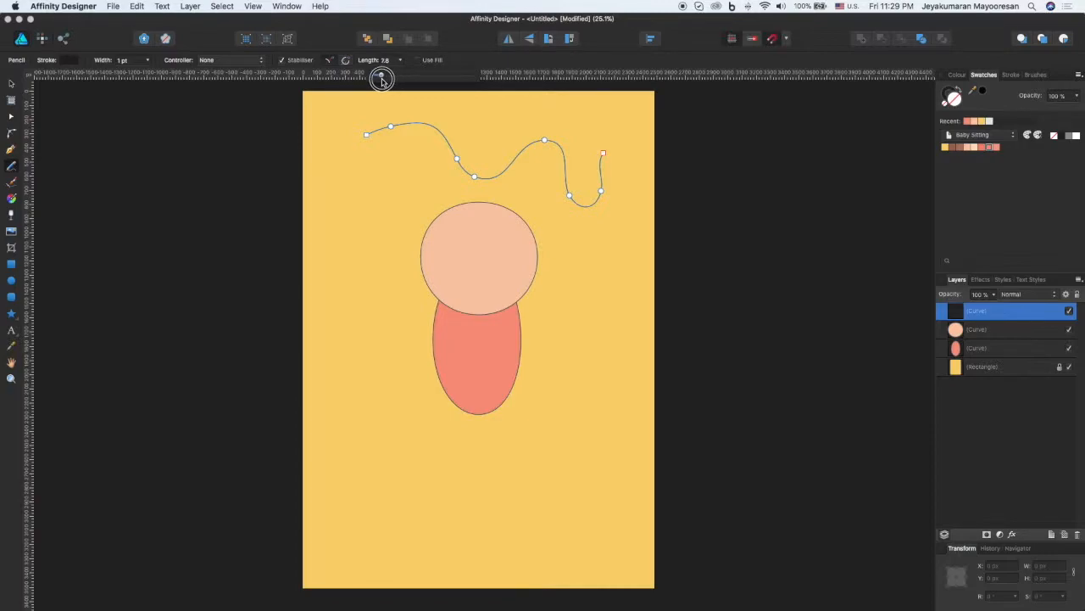
{"action": "left_click", "coordinate": [368, 60]}
{"action": "left_click", "coordinate": [389, 60]}
{"action": "type", "text": "8"}
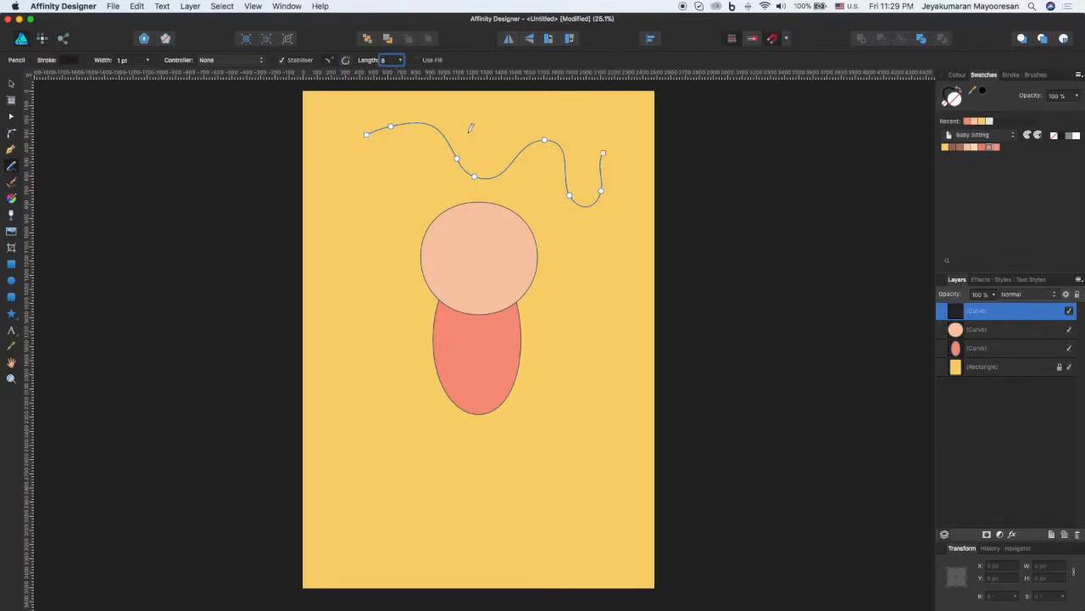
{"action": "type", "text": "v"}
{"action": "key", "text": "Escape"}
{"action": "left_click", "coordinate": [981, 323]}
{"action": "left_click", "coordinate": [983, 315]}
{"action": "key", "text": "Delete"}
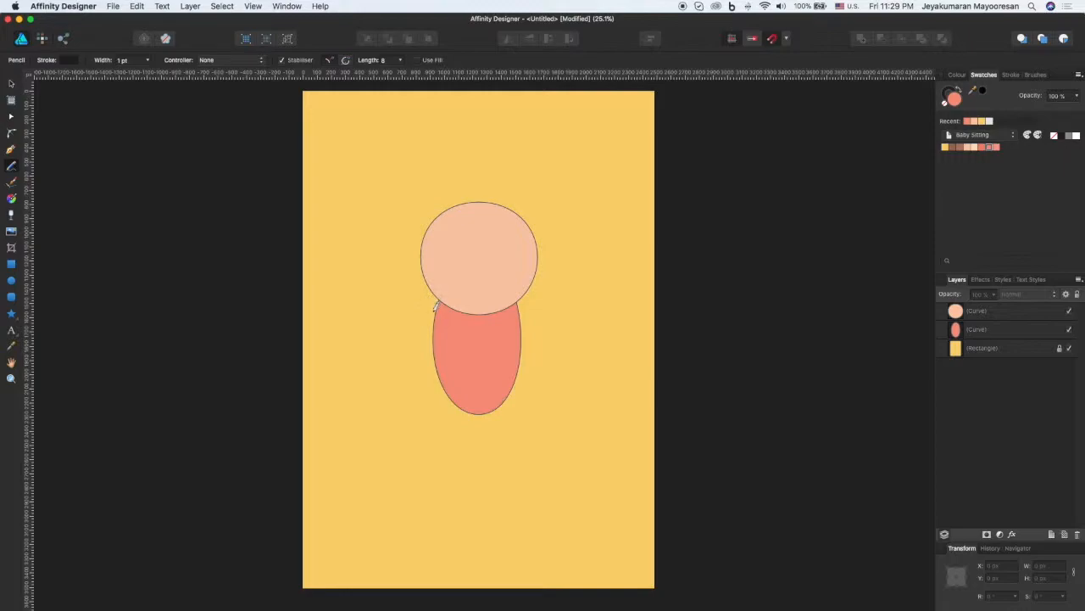
Step: Draw two curved fold lines across the body, one below the head and one near the bottom, and clip both inside the body layer
{"action": "left_click_drag", "start_coordinate": [502, 345], "coordinate": [536, 351]}
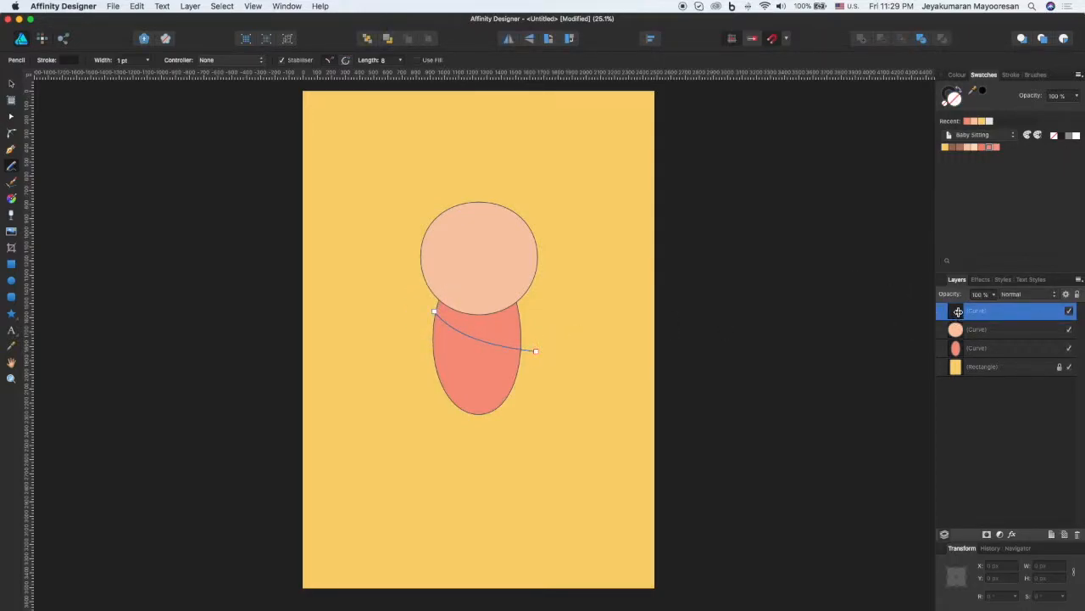
{"action": "left_click_drag", "start_coordinate": [957, 310], "coordinate": [978, 354]}
{"action": "left_click", "coordinate": [994, 419]}
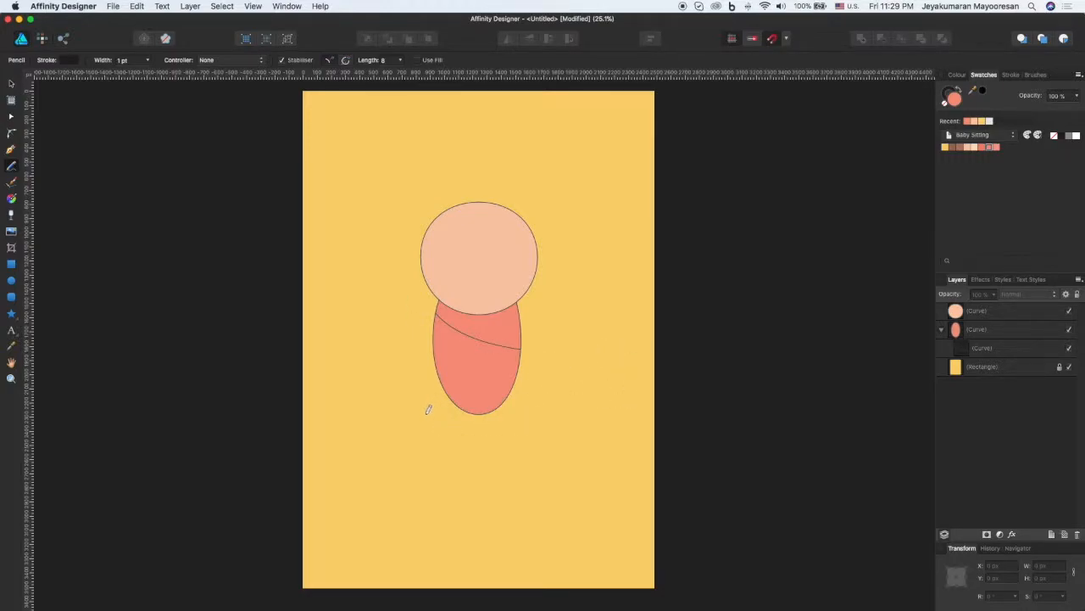
{"action": "mouse_move", "coordinate": [431, 419]}
{"action": "left_mouse_down"}
{"action": "mouse_move", "coordinate": [474, 398]}
{"action": "mouse_move", "coordinate": [528, 397]}
{"action": "left_mouse_up"}
{"action": "left_click_drag", "start_coordinate": [976, 316], "coordinate": [963, 382]}
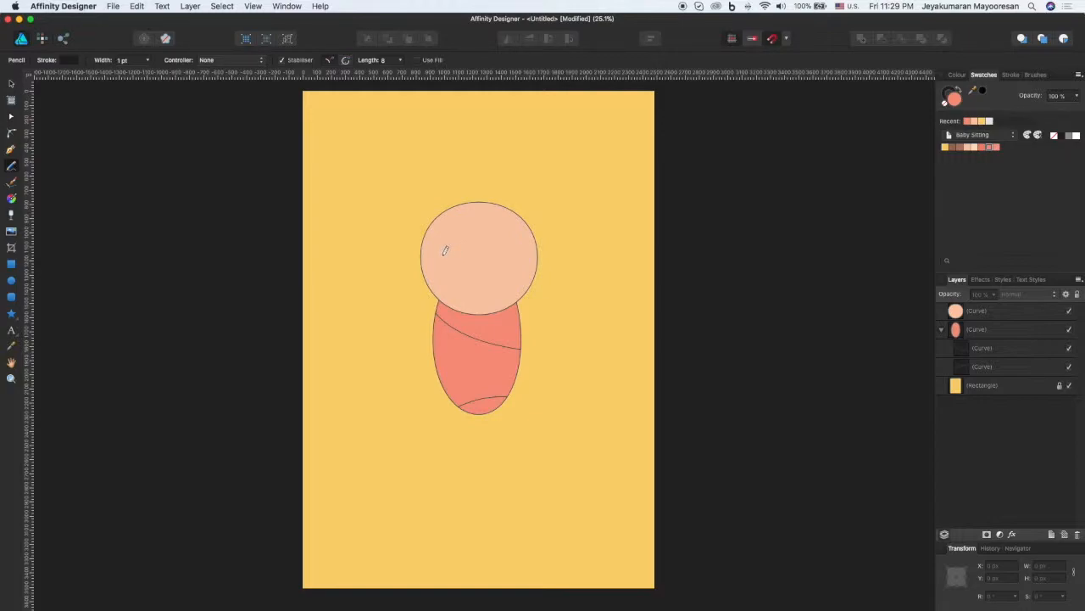
Step: Draw a short horizontal line with the Pen tool on the left half of the face, at about Y 1180 px
{"action": "left_click", "coordinate": [11, 150]}
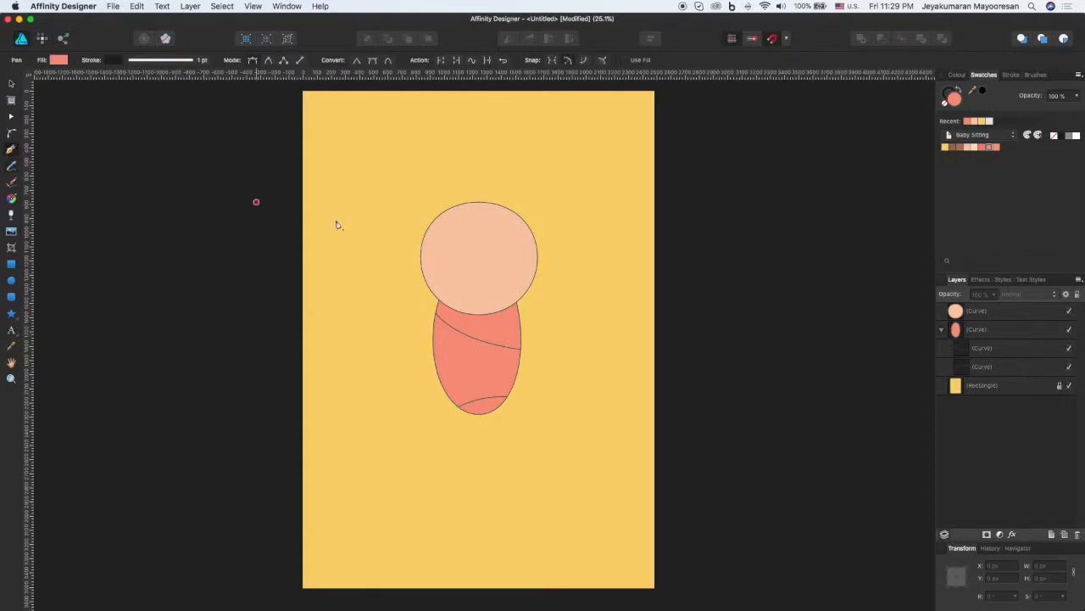
{"action": "key", "text": "z"}
{"action": "left_click", "coordinate": [445, 247]}
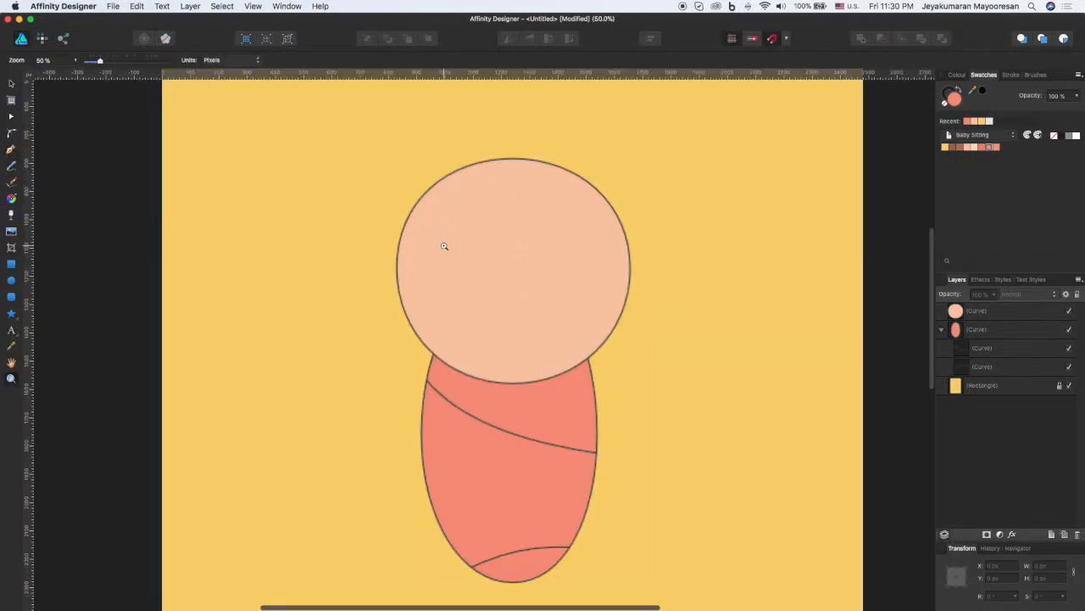
{"action": "left_click", "coordinate": [445, 247]}
{"action": "left_click", "coordinate": [444, 247]}
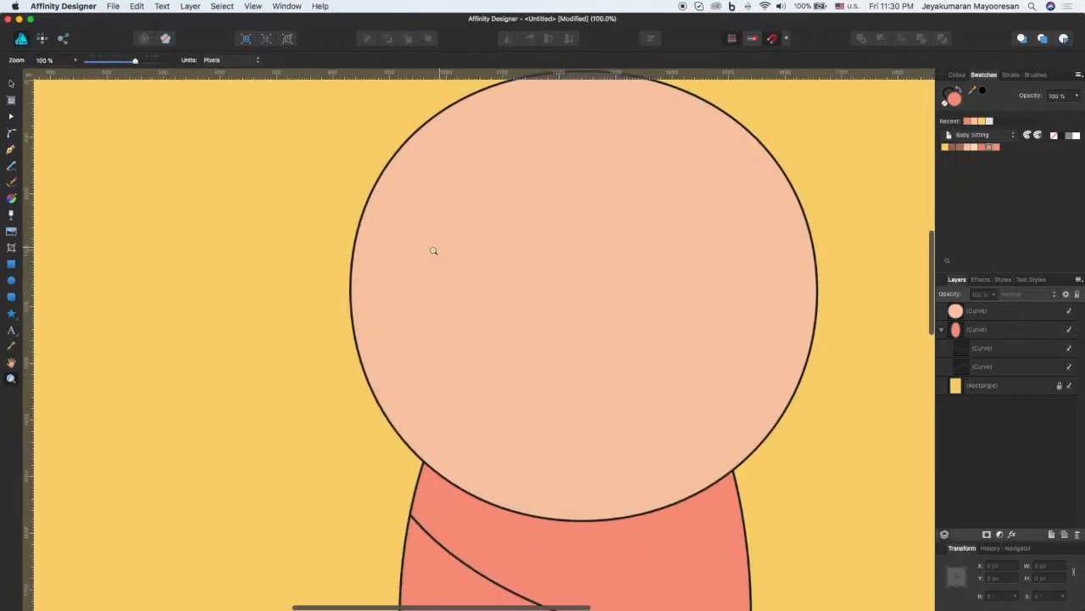
{"action": "left_click", "coordinate": [11, 150]}
{"action": "left_click", "coordinate": [435, 295]}
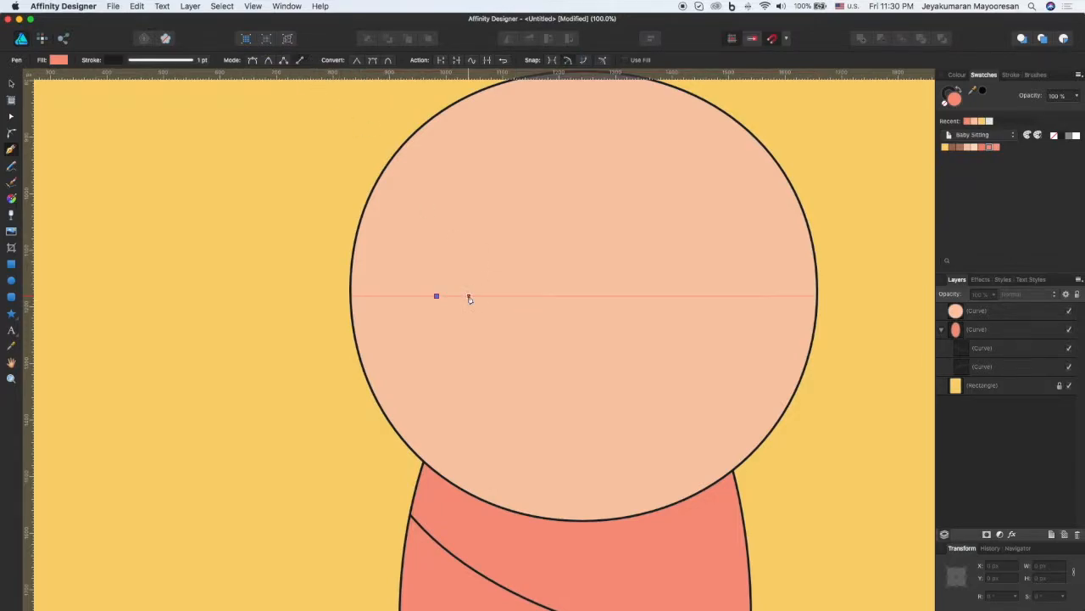
{"action": "left_click", "coordinate": [492, 295]}
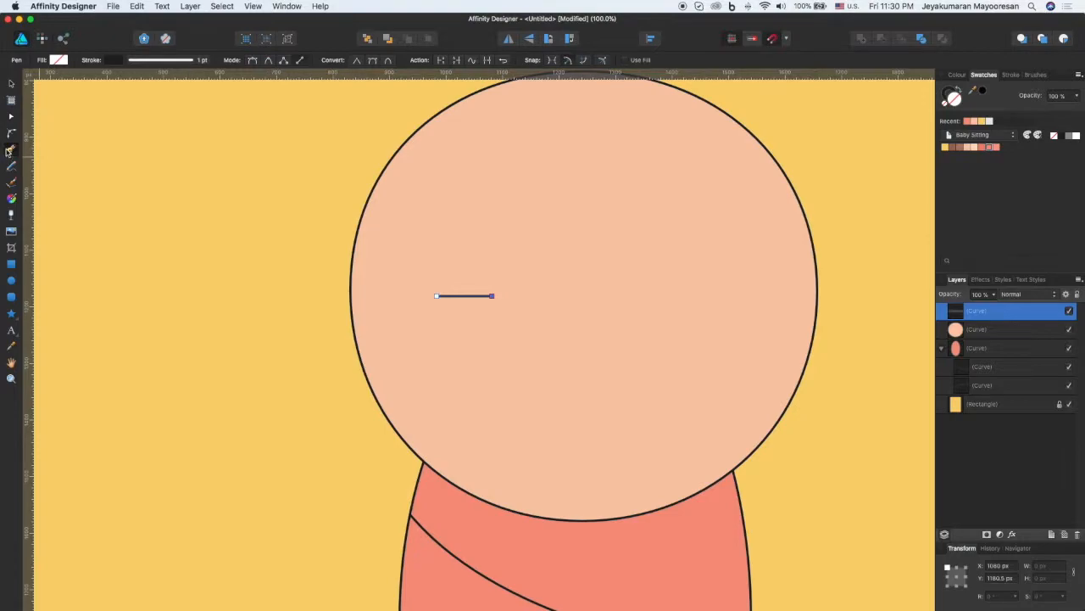
Step: Lengthen the line and bend it downward into a closed-eye arc about 118 px wide and 37 px high
{"action": "left_click", "coordinate": [12, 116]}
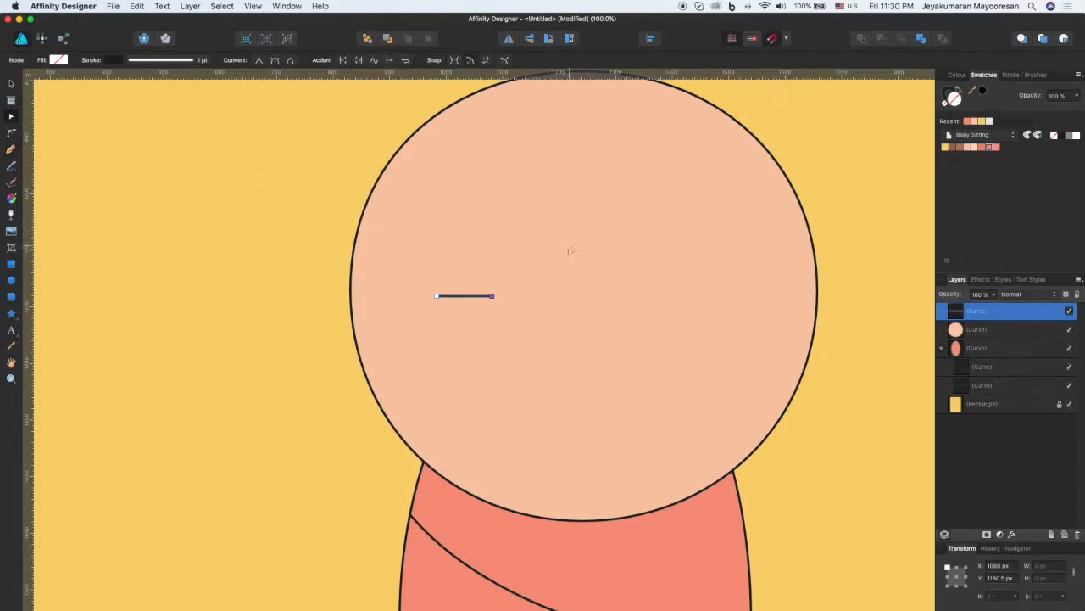
{"action": "left_click_drag", "start_coordinate": [466, 296], "coordinate": [503, 297]}
{"action": "left_click", "coordinate": [471, 317]}
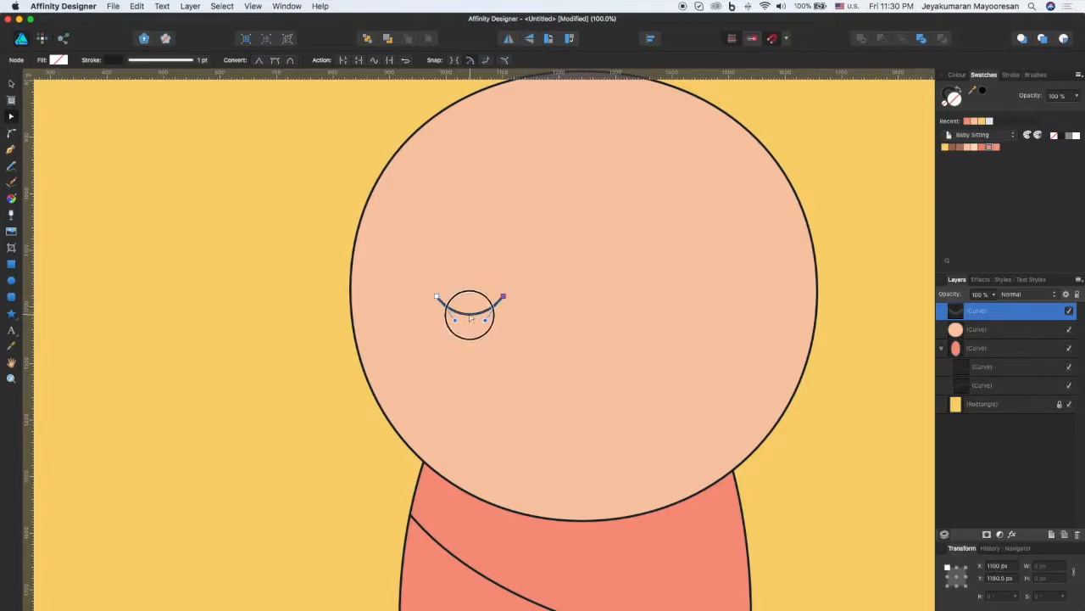
{"action": "left_click", "coordinate": [472, 315]}
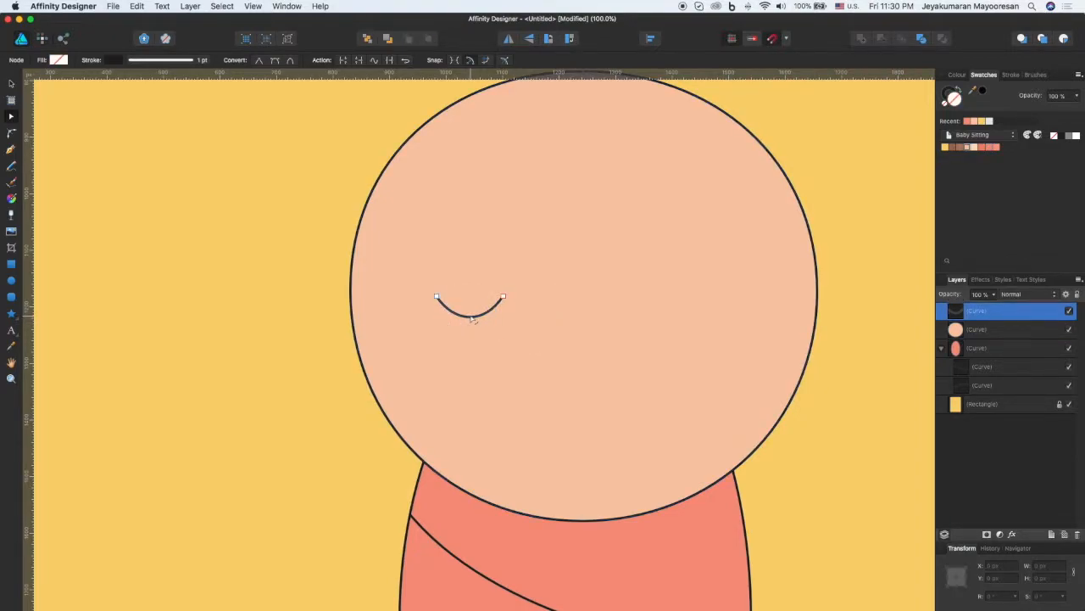
{"action": "key", "text": "v"}
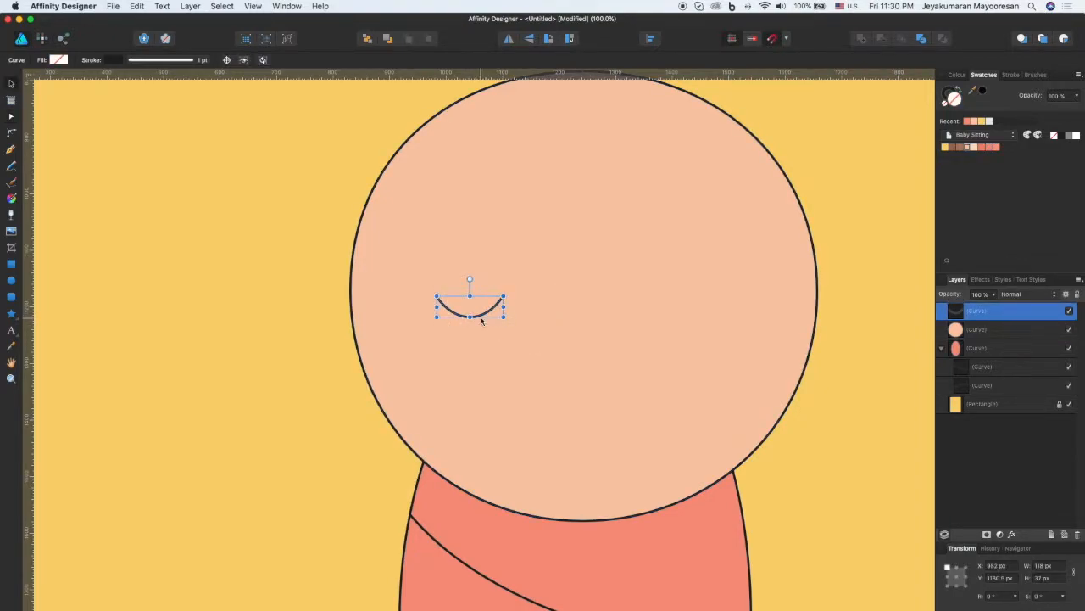
Step: Duplicate the eye arc for the right eye at about X 1416 px, leaving both eyes level and evenly spaced on the face
{"action": "left_click_drag", "start_coordinate": [480, 316], "coordinate": [725, 316]}
{"action": "key", "text": "super+j"}
{"action": "left_click", "coordinate": [589, 434]}
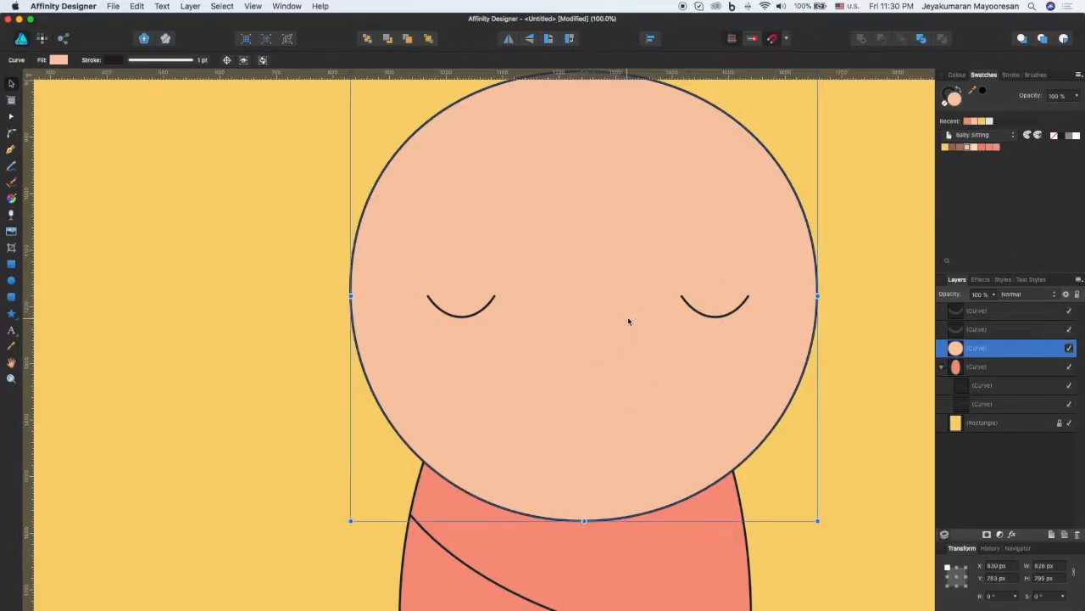
Step: Duplicate the right eye arc and place a smaller copy at the centre of the lower face as the mouth
{"action": "left_click", "coordinate": [704, 316]}
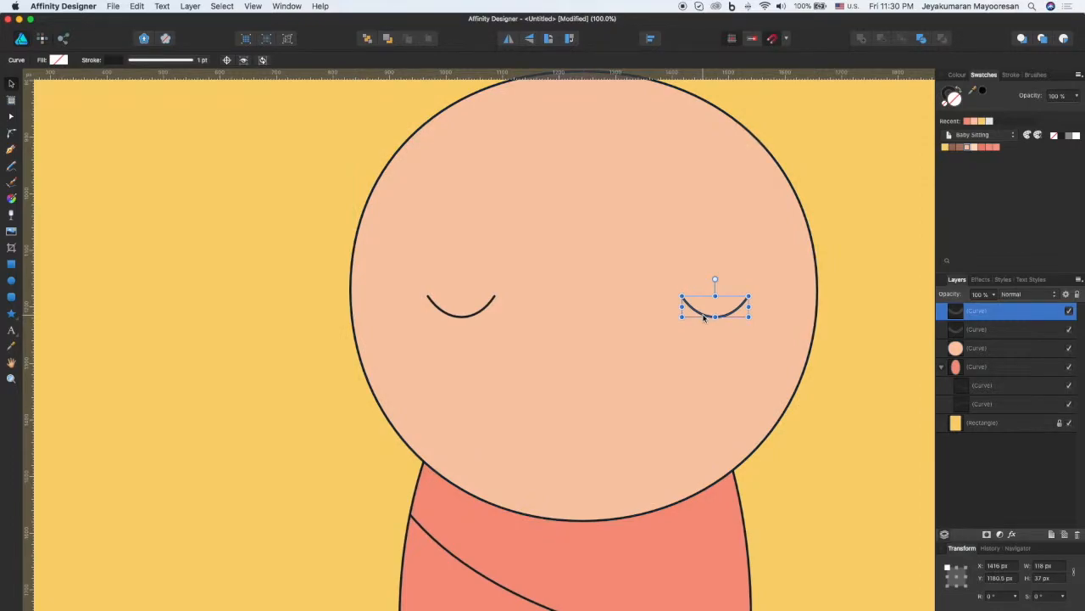
{"action": "key", "text": "super+j"}
{"action": "left_click_drag", "start_coordinate": [703, 317], "coordinate": [586, 485]}
{"action": "left_click", "coordinate": [631, 455]}
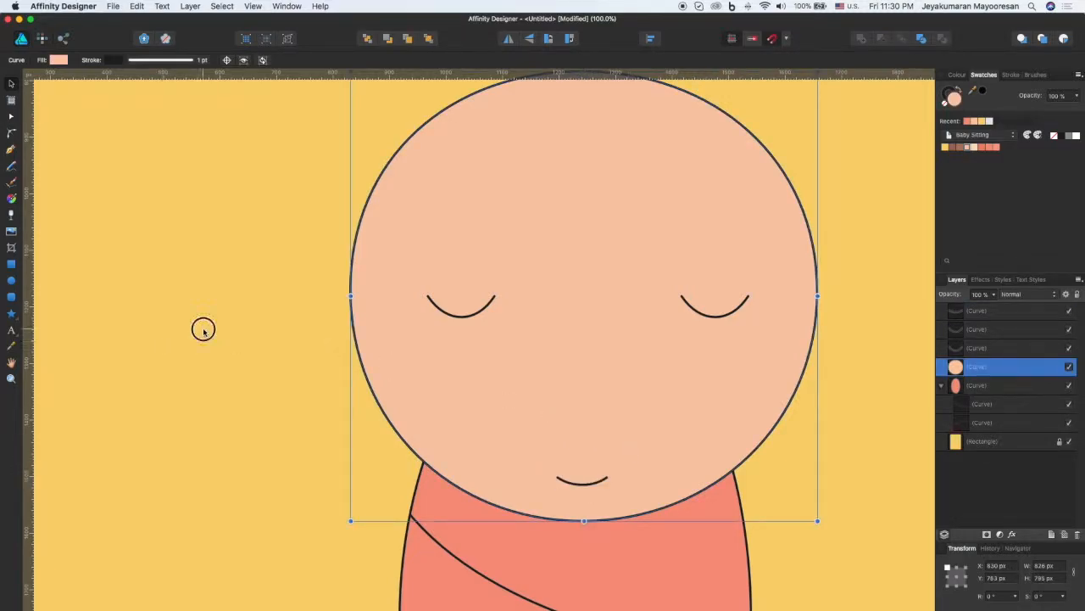
{"action": "left_click", "coordinate": [203, 328]}
Step: Draw a coral cheek circle of about 118 px with no stroke, centred under the right eye with its top at about Y 1275 px
{"action": "left_click", "coordinate": [11, 280]}
{"action": "mouse_move", "coordinate": [640, 363]}
{"action": "left_mouse_down"}
{"action": "mouse_move", "coordinate": [720, 430]}
{"action": "mouse_move", "coordinate": [705, 395]}
{"action": "mouse_move", "coordinate": [719, 392]}
{"action": "left_mouse_up"}
{"action": "left_click", "coordinate": [197, 61]}
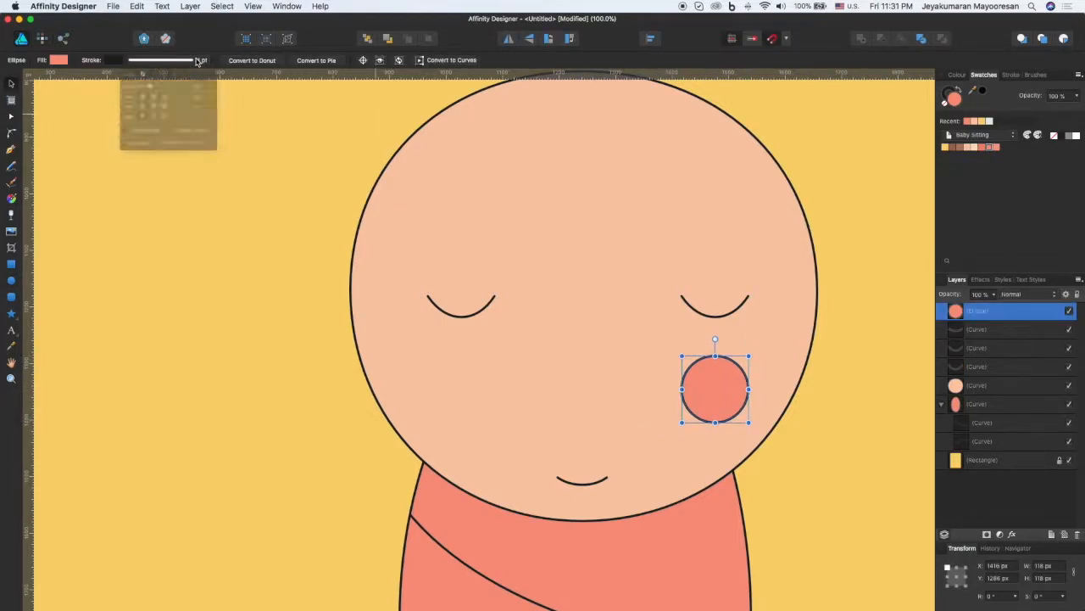
{"action": "left_click", "coordinate": [131, 79]}
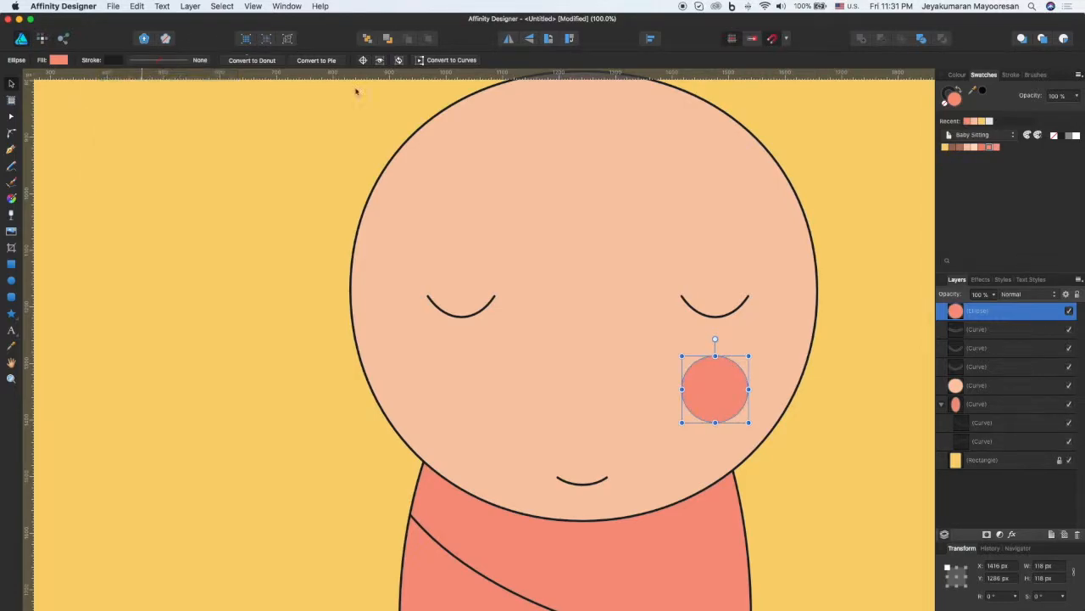
{"action": "left_click_drag", "start_coordinate": [723, 386], "coordinate": [721, 378]}
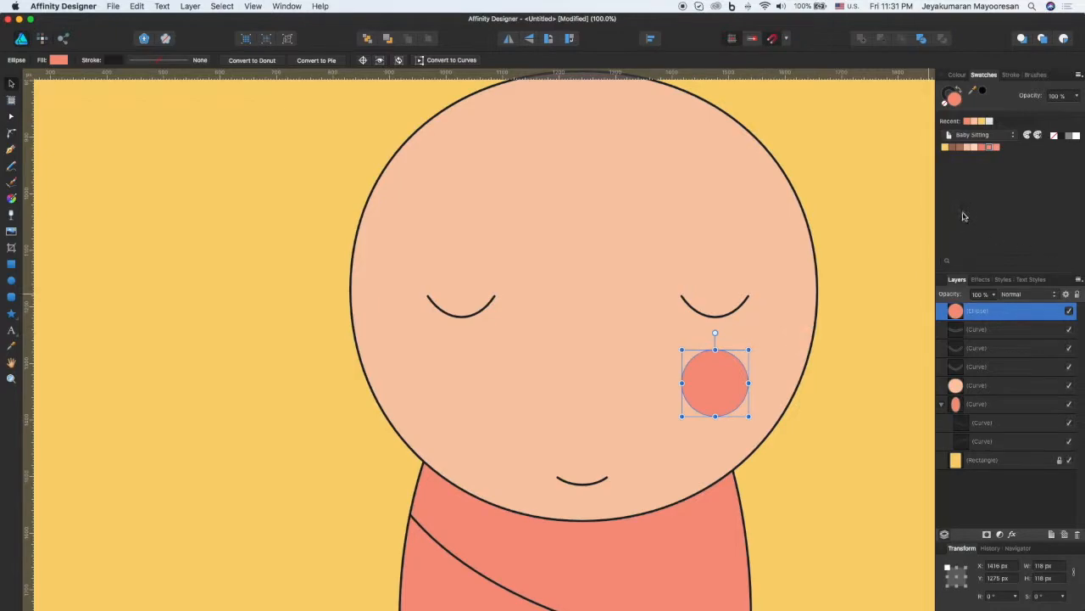
Step: Recolour the cheek with the palette's last coral and place a duplicate level with it under the left eye at about X 958 px
{"action": "left_click", "coordinate": [996, 147]}
{"action": "left_click", "coordinate": [624, 412]}
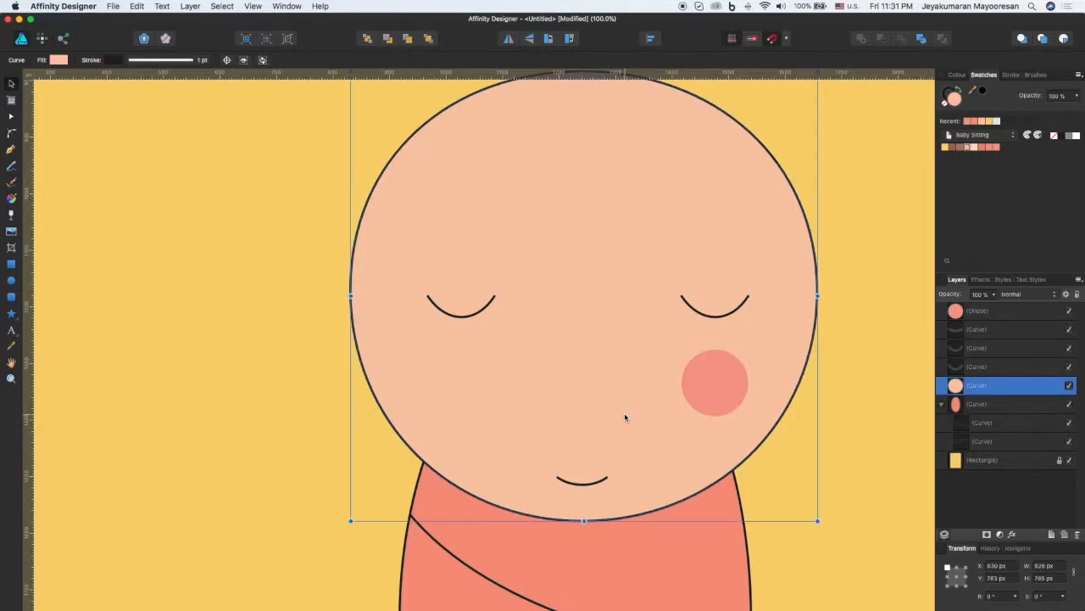
{"action": "left_click", "coordinate": [726, 381]}
{"action": "key", "text": "super+j"}
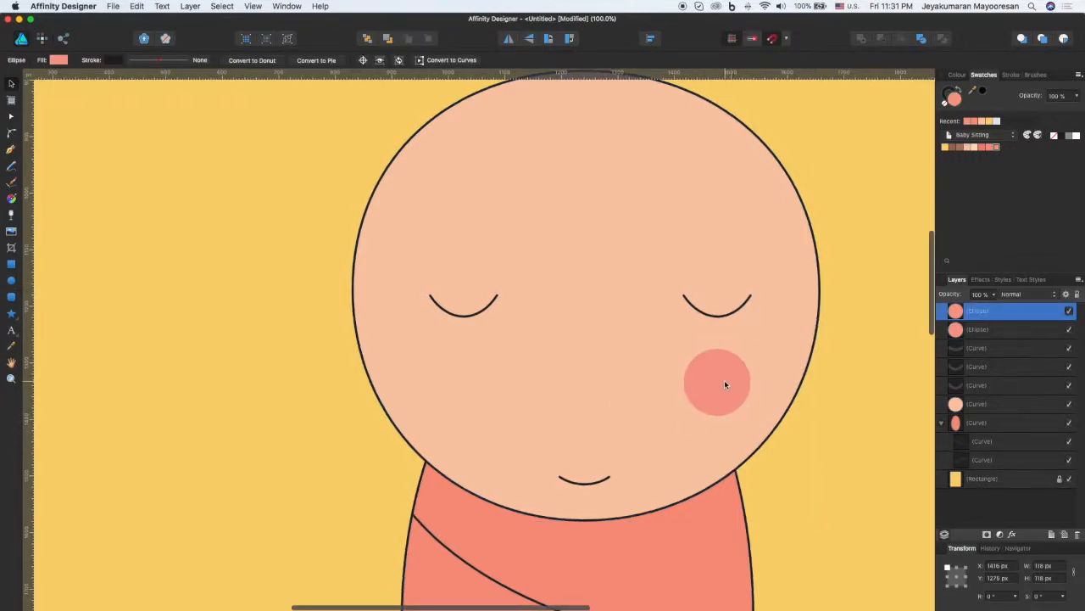
{"action": "left_click_drag", "start_coordinate": [727, 382], "coordinate": [463, 390]}
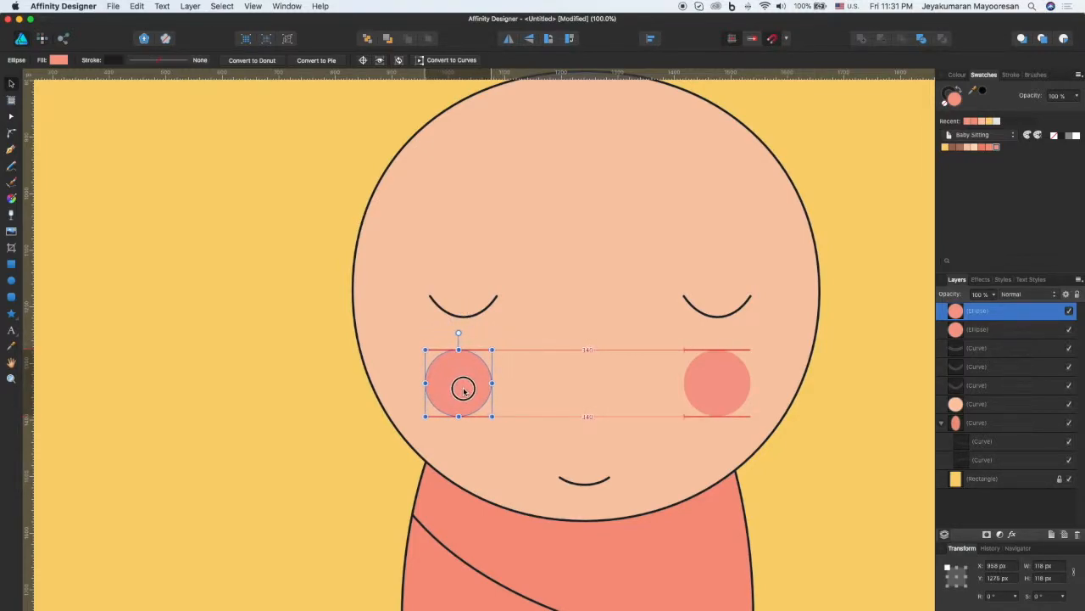
{"action": "left_click_drag", "start_coordinate": [463, 389], "coordinate": [463, 389]}
{"action": "left_click", "coordinate": [845, 402]}
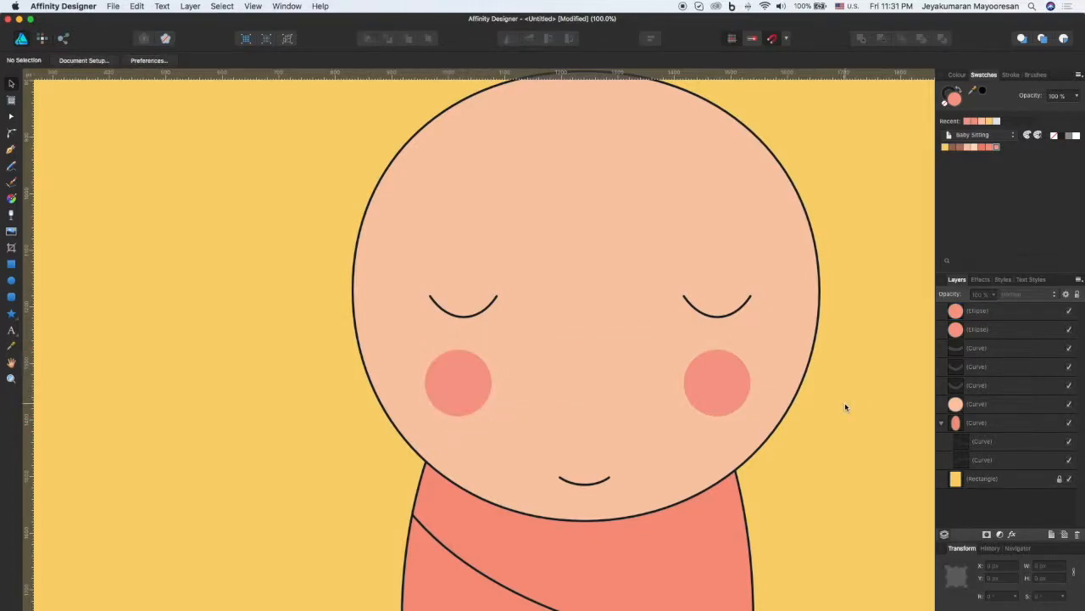
Step: Draw a coral circle of about 224 px beside the swaddled body and give it a solid 1 pt stroke
{"action": "key", "text": "z"}
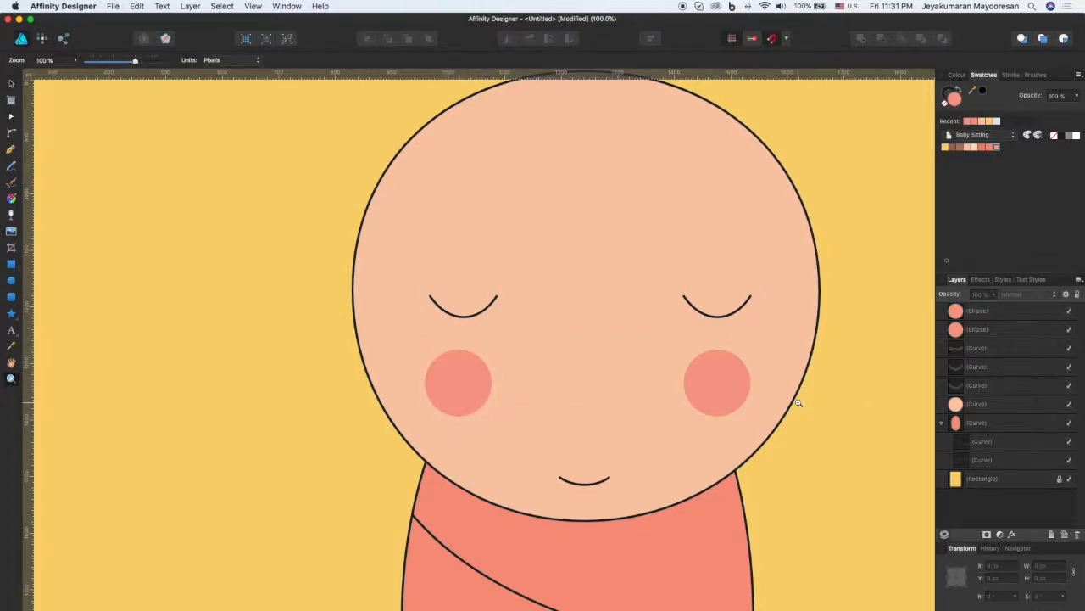
{"action": "key", "text": "super+0"}
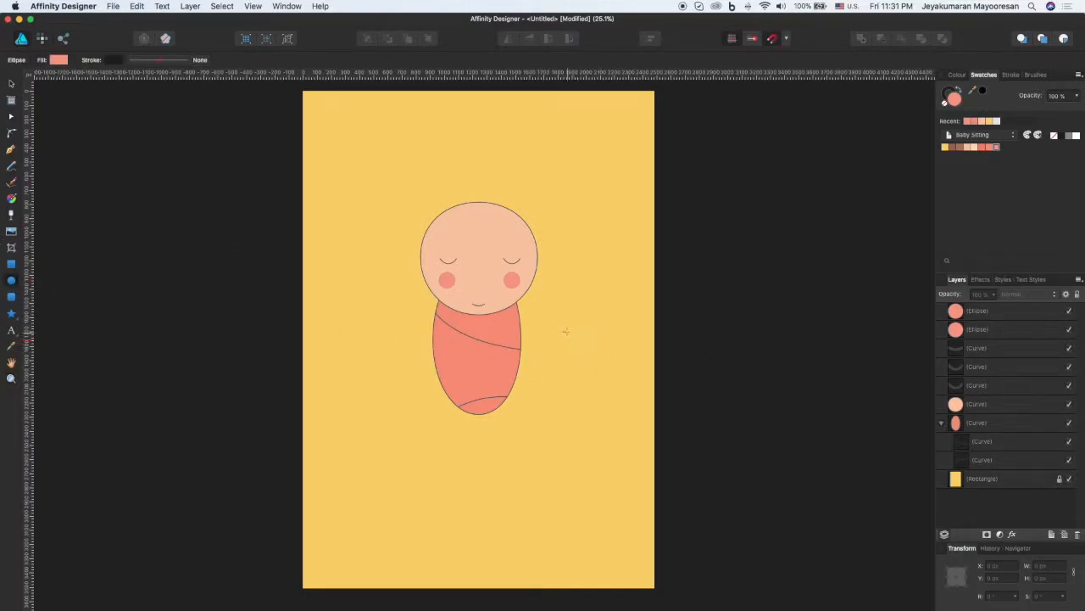
{"action": "left_click_drag", "start_coordinate": [564, 326], "coordinate": [596, 375]}
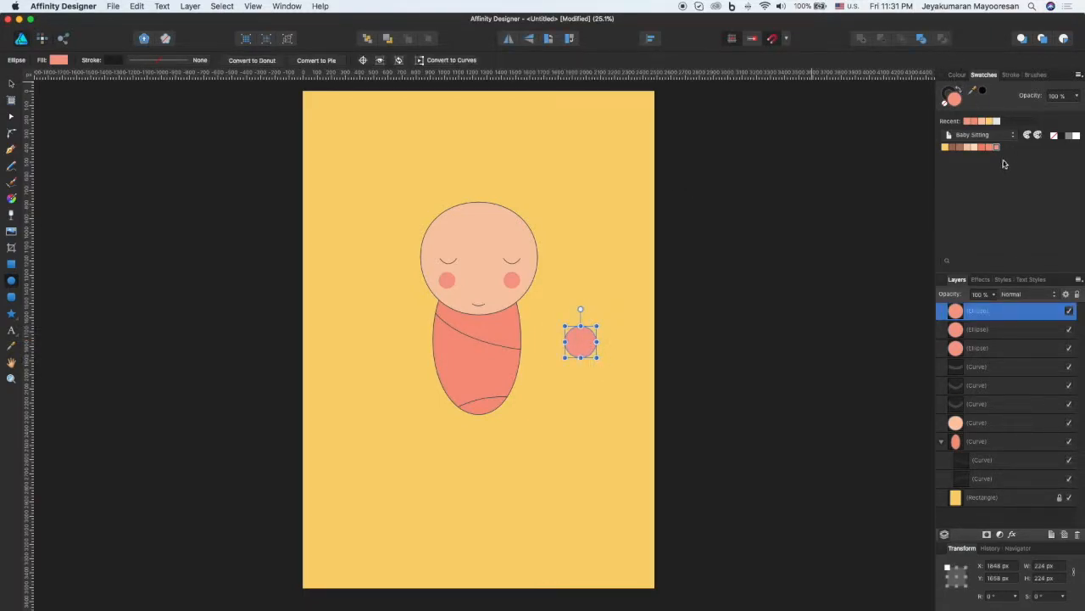
{"action": "left_click", "coordinate": [178, 60]}
{"action": "left_click", "coordinate": [147, 78]}
Step: Duplicate the circle and scale the copy about its centre to 134.4 px
{"action": "key", "text": "super+j"}
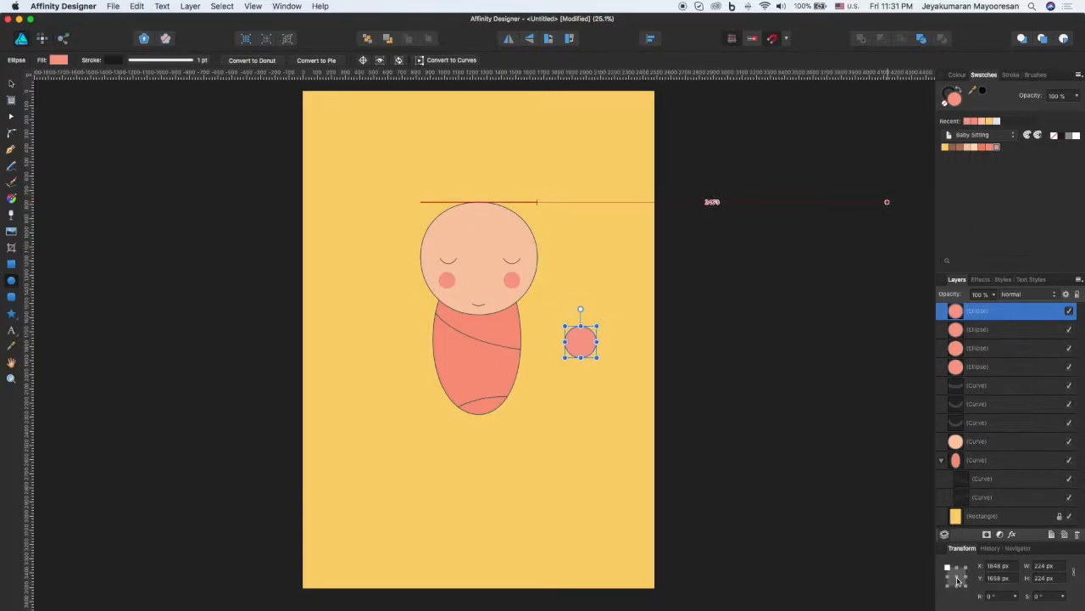
{"action": "left_click", "coordinate": [956, 577]}
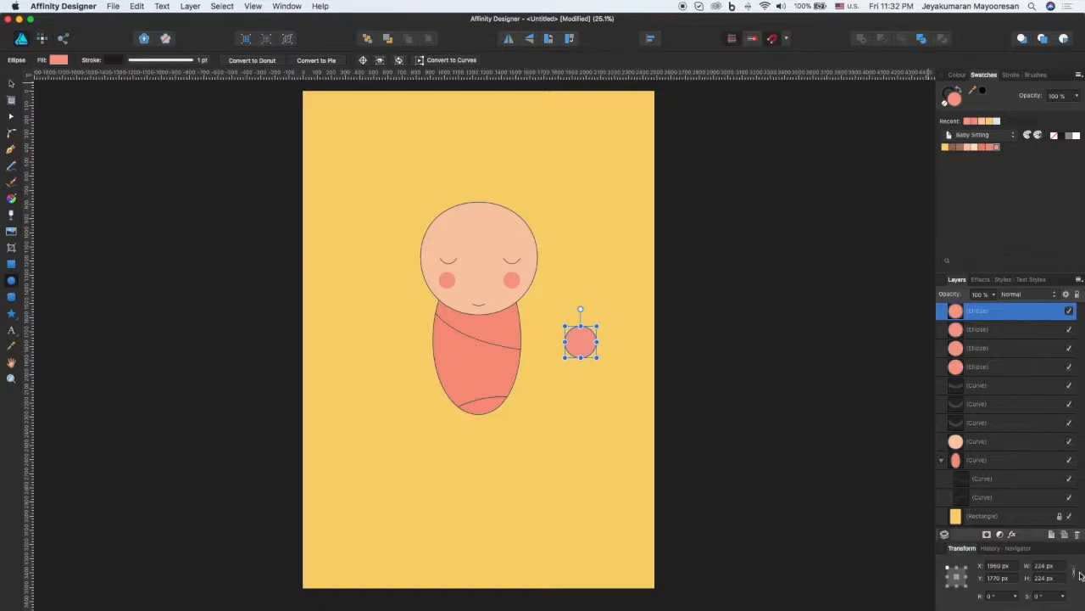
{"action": "left_click", "coordinate": [1052, 566]}
{"action": "type", "text": "60"}
{"action": "key", "text": "Return"}
Step: Fill the larger circle with the head's peach colour and remove the stroke from the smaller inner circle
{"action": "left_click", "coordinate": [983, 331]}
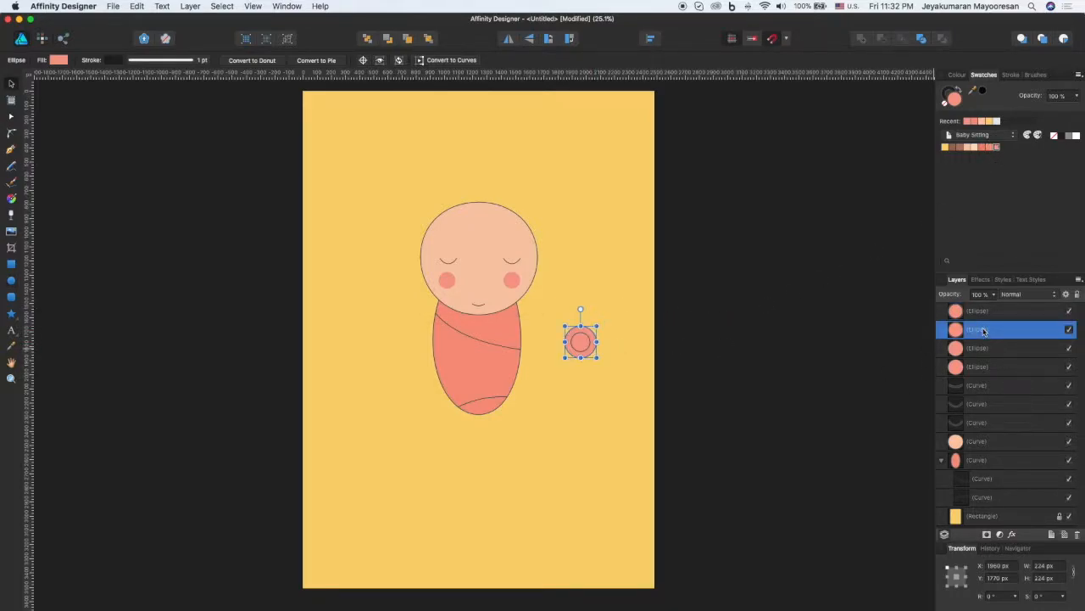
{"action": "left_click", "coordinate": [967, 147]}
{"action": "left_click", "coordinate": [685, 376]}
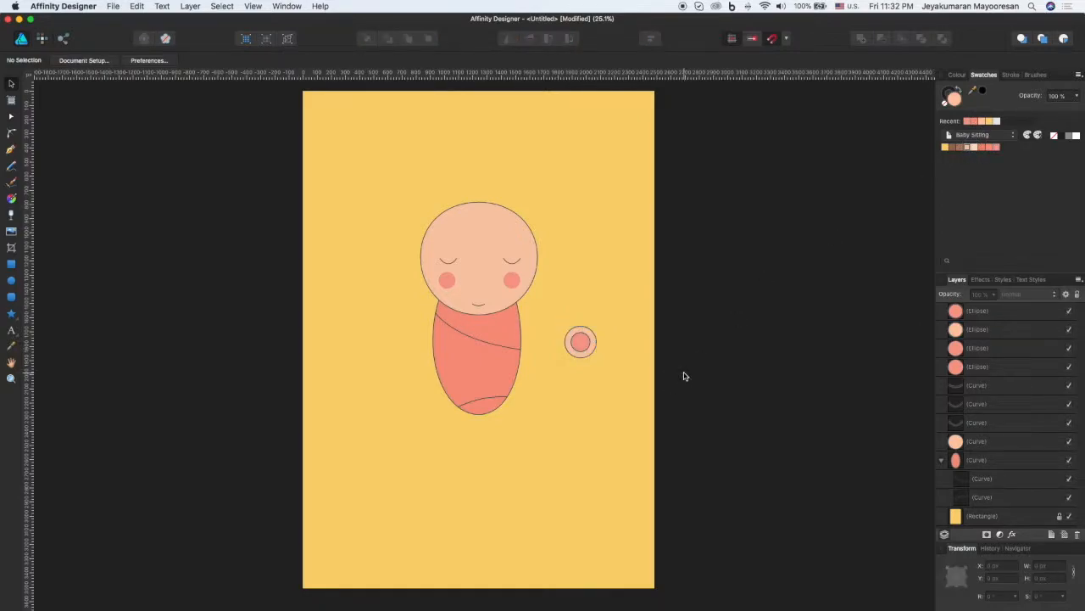
{"action": "left_click", "coordinate": [581, 342]}
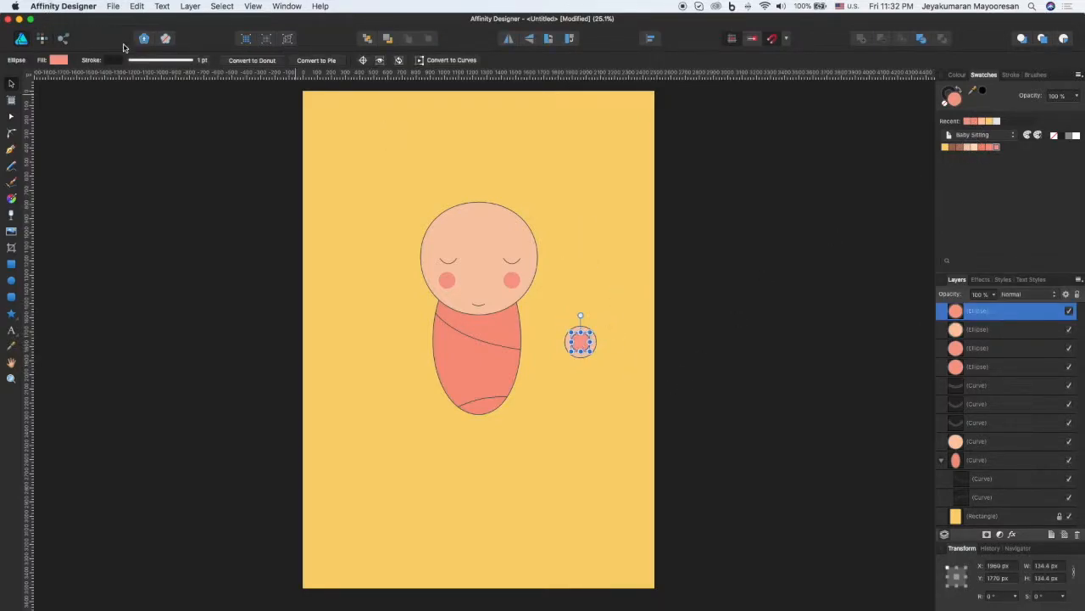
{"action": "left_click", "coordinate": [156, 66]}
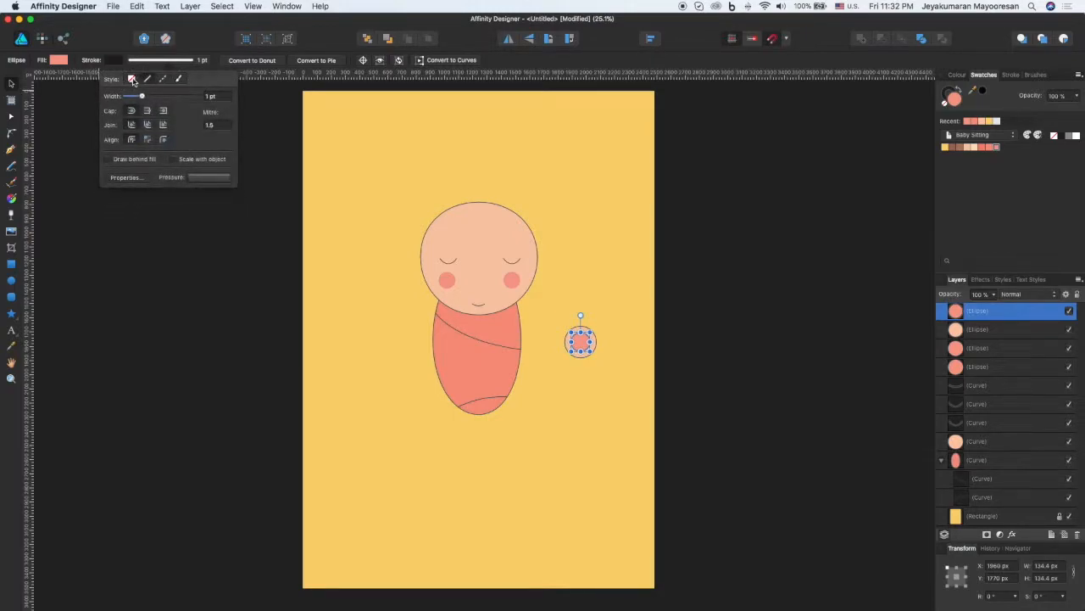
{"action": "left_click", "coordinate": [133, 81]}
{"action": "left_click", "coordinate": [644, 415]}
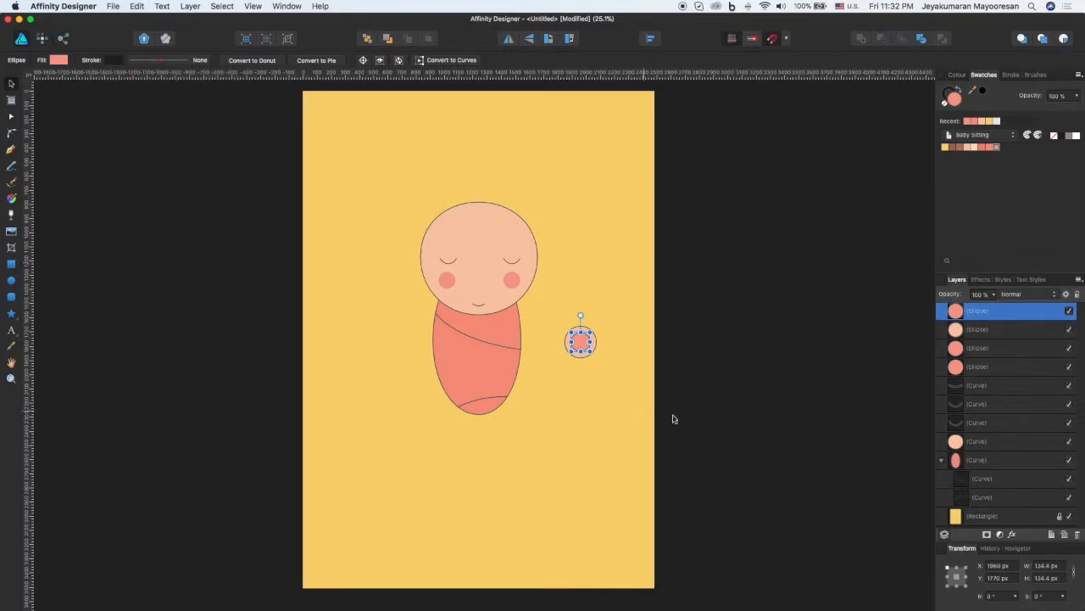
{"action": "left_click", "coordinate": [645, 390]}
Step: Group the two circles and place them as an ear about 96 px wide, centred on the head's right edge
{"action": "left_click_drag", "start_coordinate": [554, 315], "coordinate": [637, 376]}
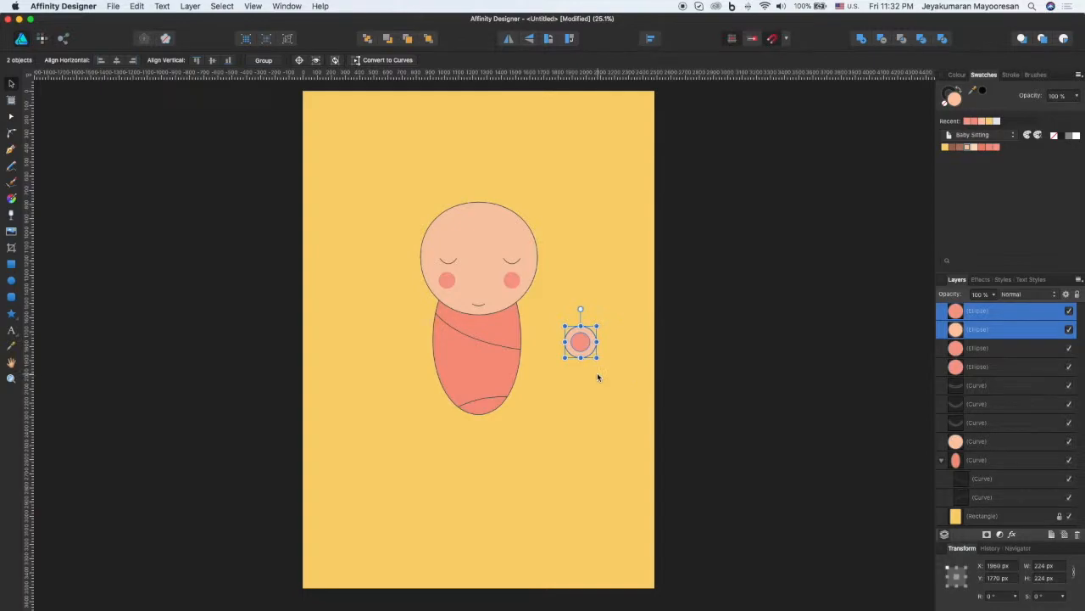
{"action": "key", "text": "super+g"}
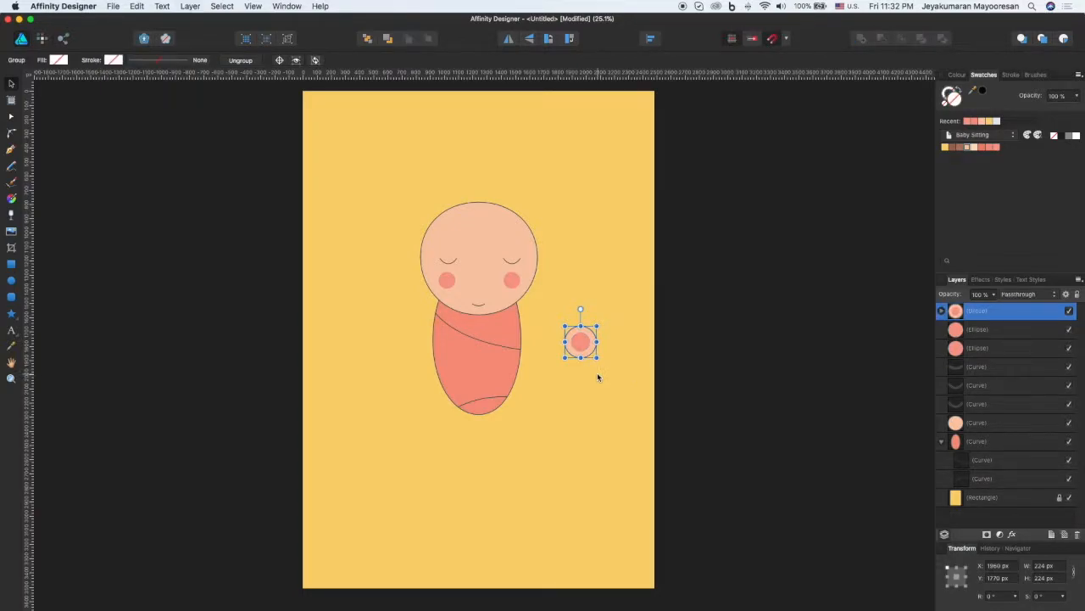
{"action": "left_click_drag", "start_coordinate": [597, 357], "coordinate": [538, 261]}
Step: Move the ear group directly behind the head in the layer order
{"action": "left_click_drag", "start_coordinate": [955, 311], "coordinate": [951, 432]}
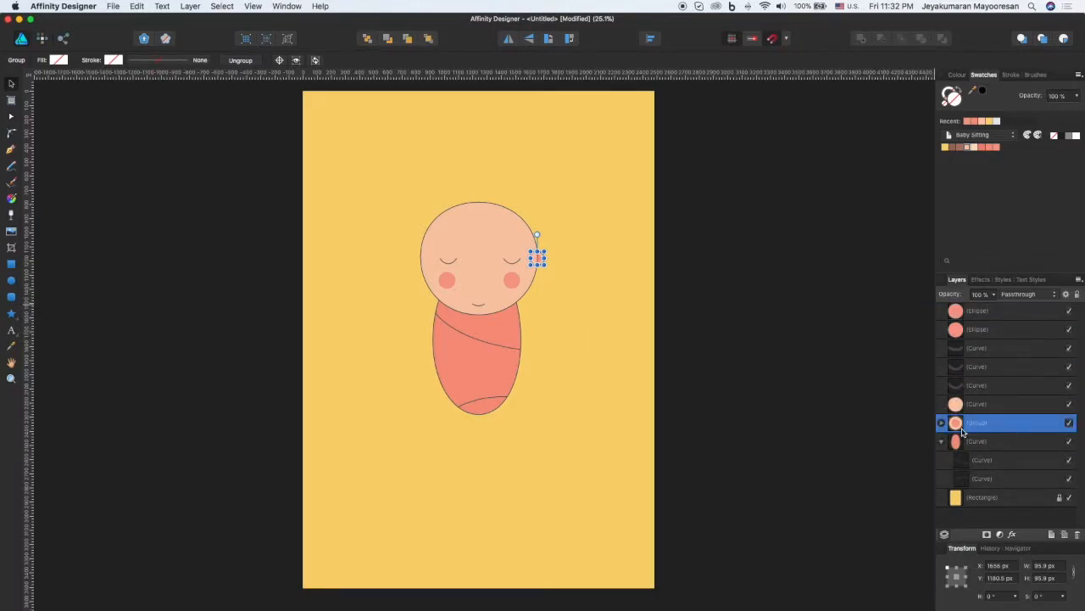
{"action": "left_click", "coordinate": [744, 340]}
{"action": "left_click", "coordinate": [538, 261]}
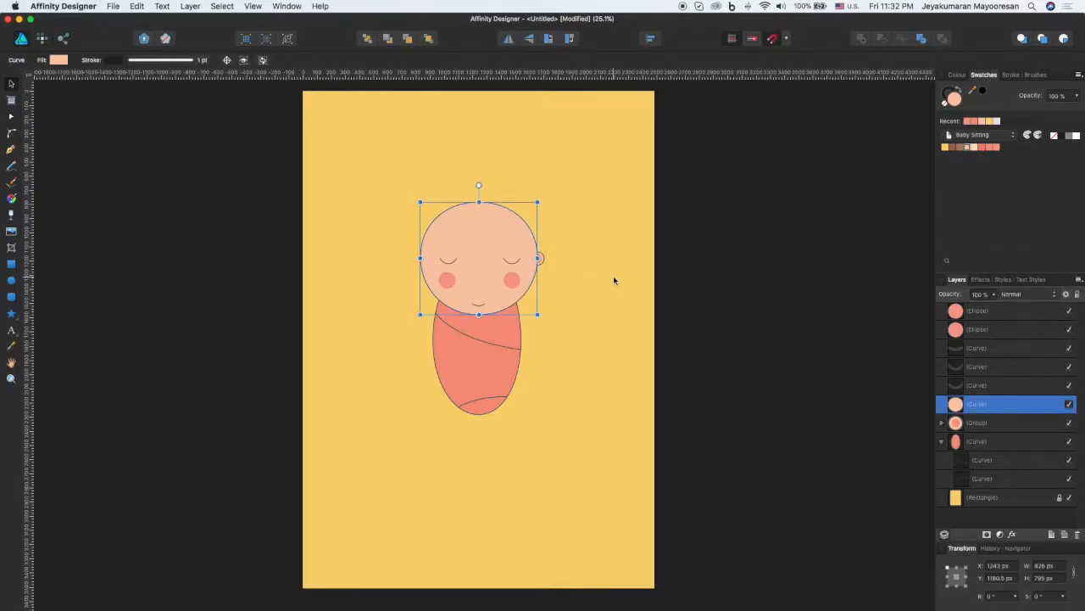
Step: Duplicate the ear group and centre the copy on the head's left edge at X 830 px, level with the right ear
{"action": "left_click", "coordinate": [992, 431]}
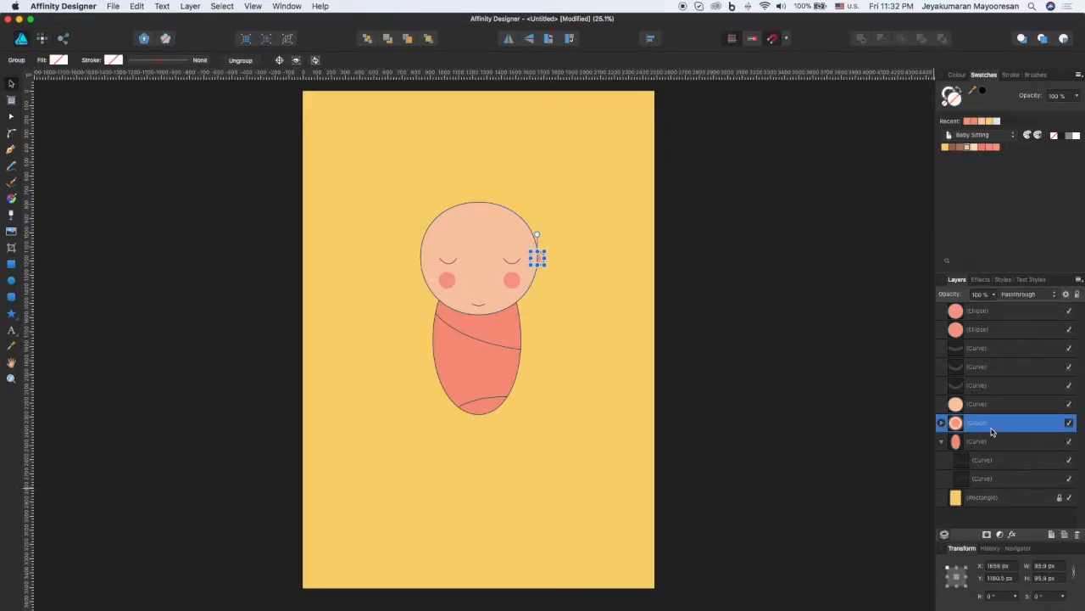
{"action": "key", "text": "super+j"}
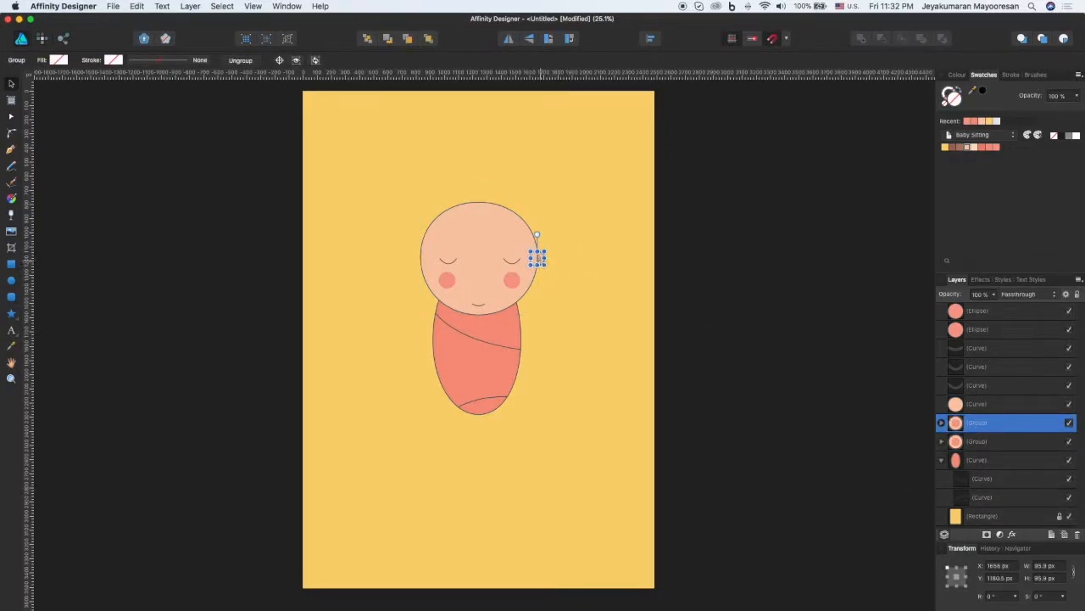
{"action": "left_click_drag", "start_coordinate": [538, 257], "coordinate": [423, 258]}
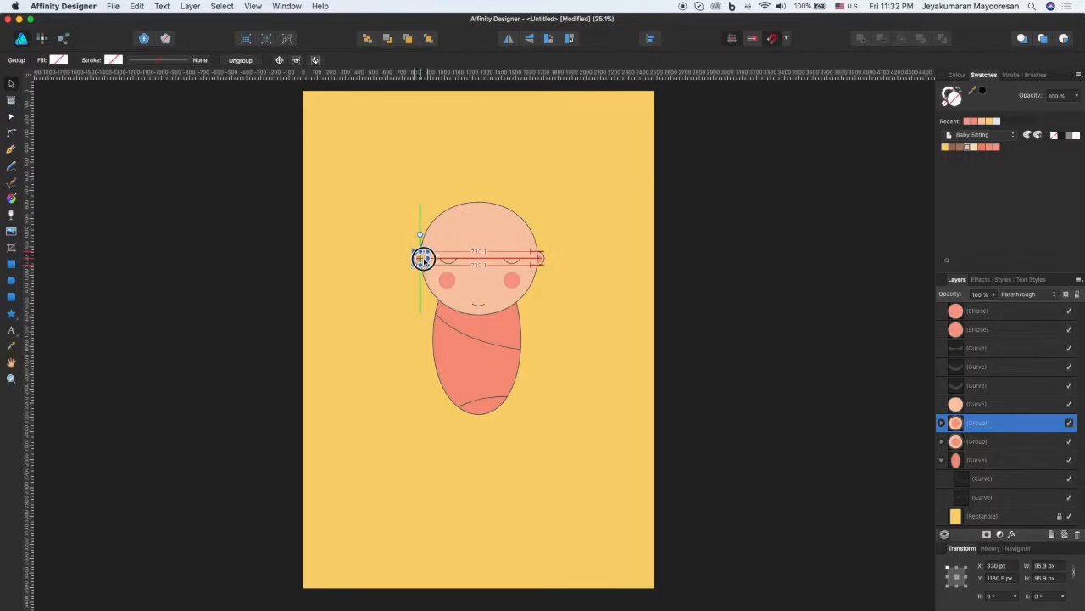
{"action": "left_click", "coordinate": [572, 280]}
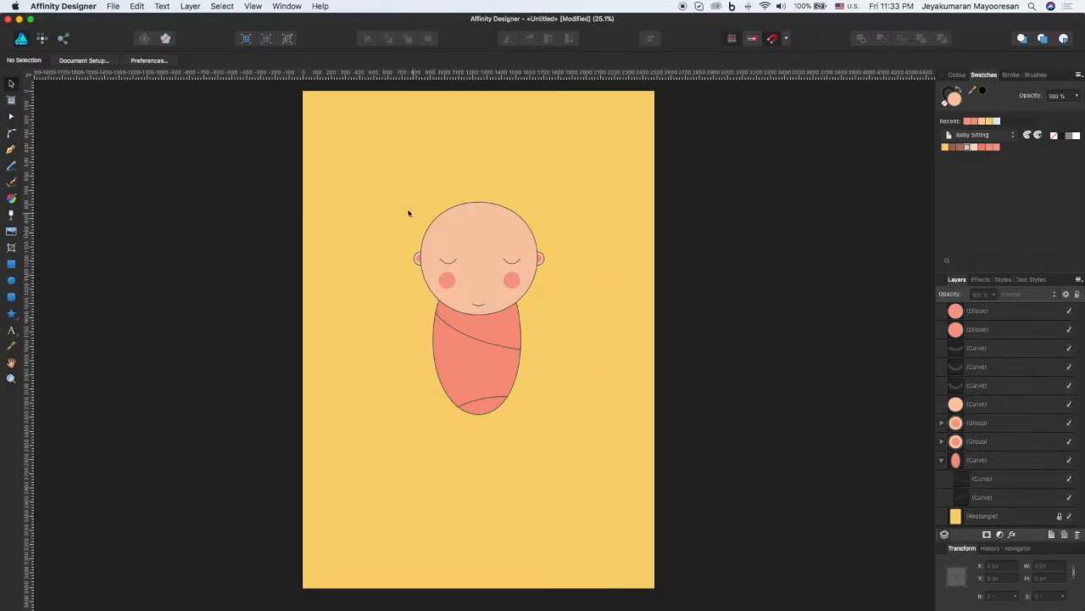
Step: Group all parts of the character, leaving out the background rectangle, and name the group "baby"
{"action": "left_click", "coordinate": [1005, 314]}
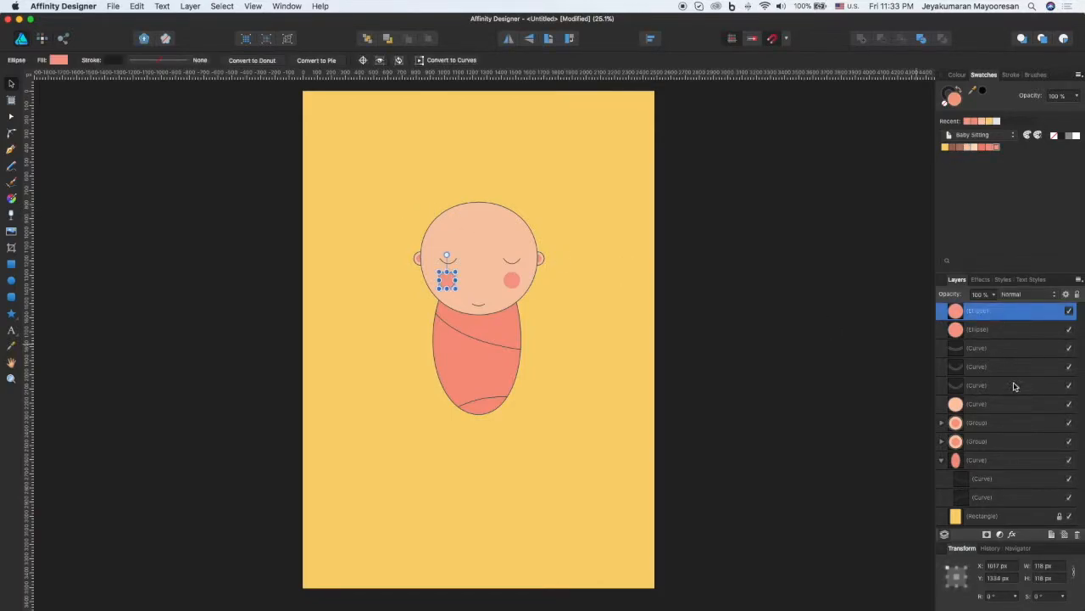
{"action": "left_click", "coordinate": [989, 462], "text": "shift"}
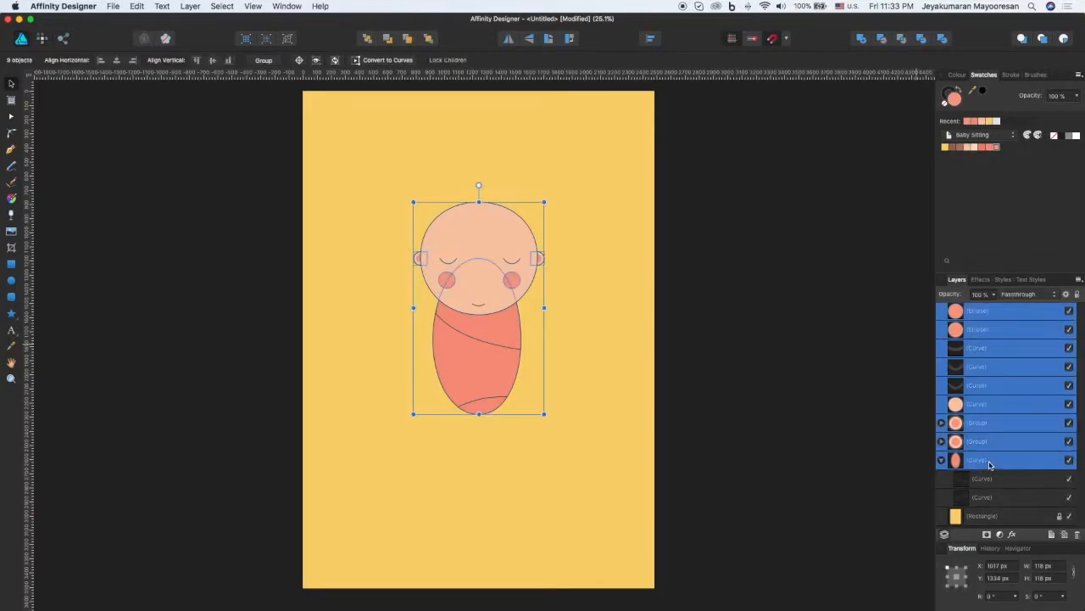
{"action": "left_click", "coordinate": [941, 460]}
{"action": "key", "text": "super+g"}
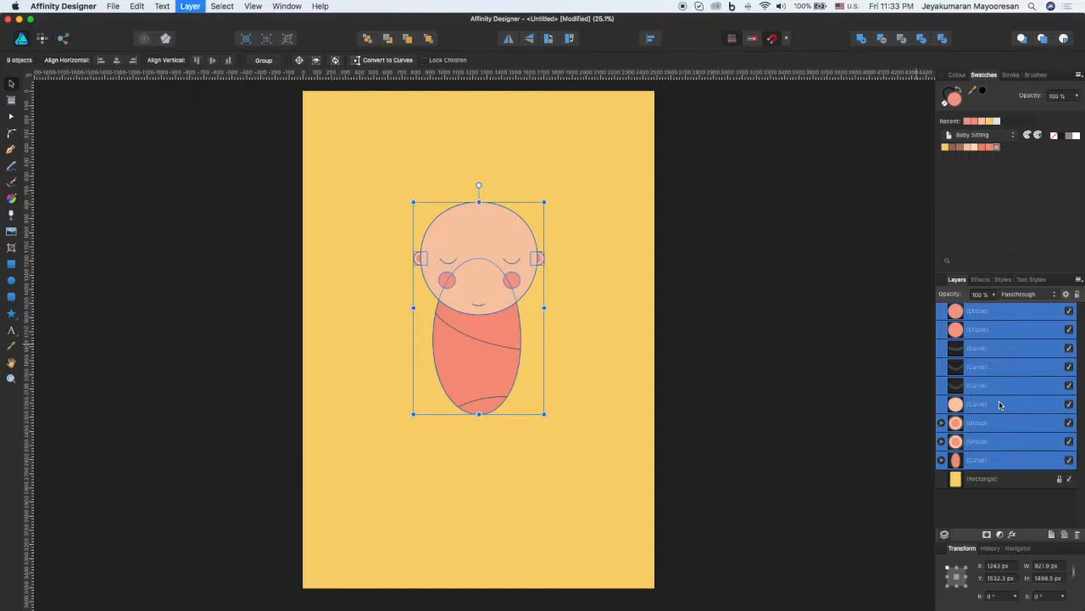
{"action": "double_click", "coordinate": [982, 312]}
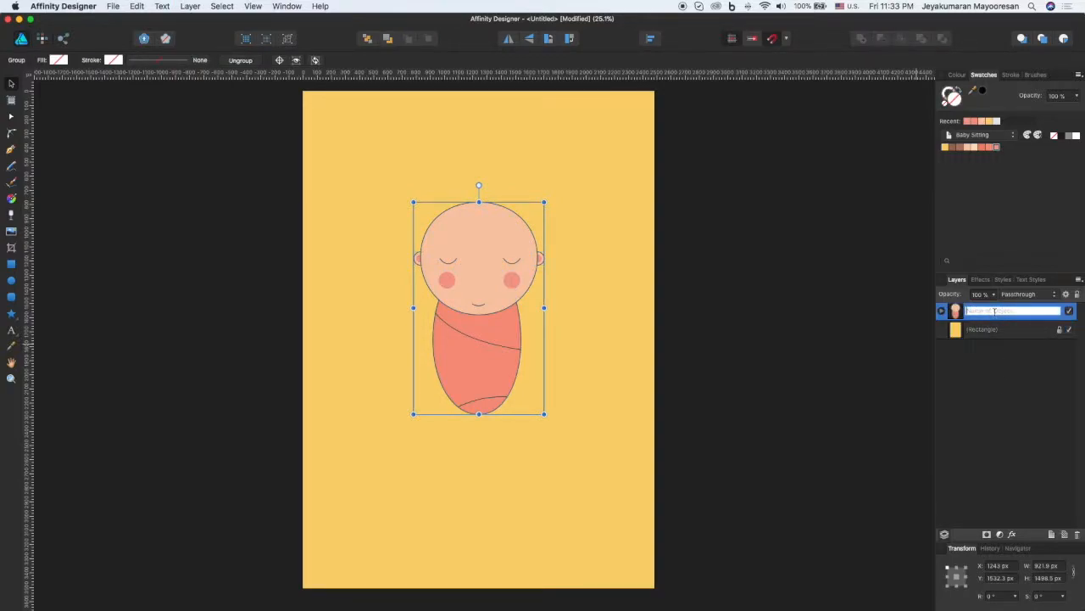
{"action": "type", "text": "baby"}
{"action": "key", "text": "Return"}
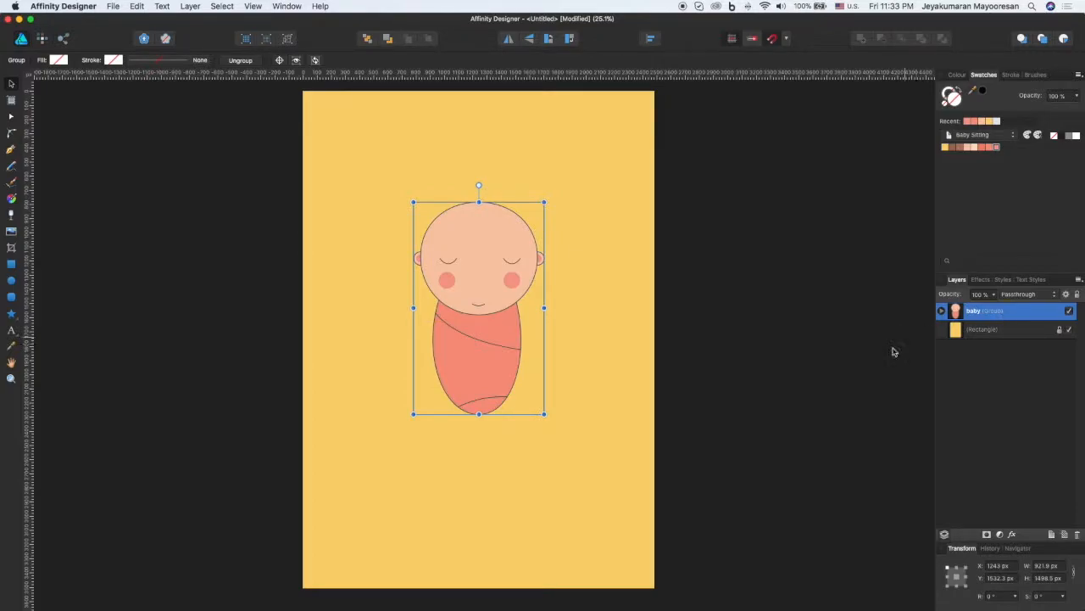
Step: Shrink the baby group proportionally and position it centred horizontally in the upper half of the page
{"action": "left_click_drag", "start_coordinate": [543, 202], "coordinate": [500, 258]}
{"action": "left_click_drag", "start_coordinate": [463, 347], "coordinate": [483, 285]}
{"action": "left_click", "coordinate": [744, 291]}
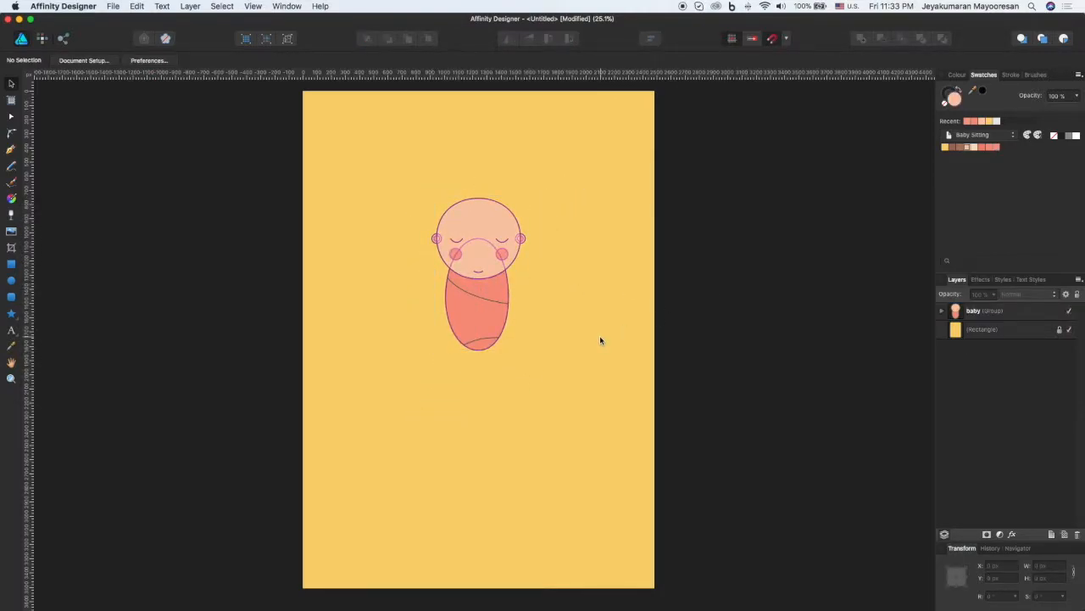
Step: Add the artistic text "Need a Babysitter?" above the baby's head
{"action": "left_click_drag", "start_coordinate": [11, 331], "coordinate": [31, 331]}
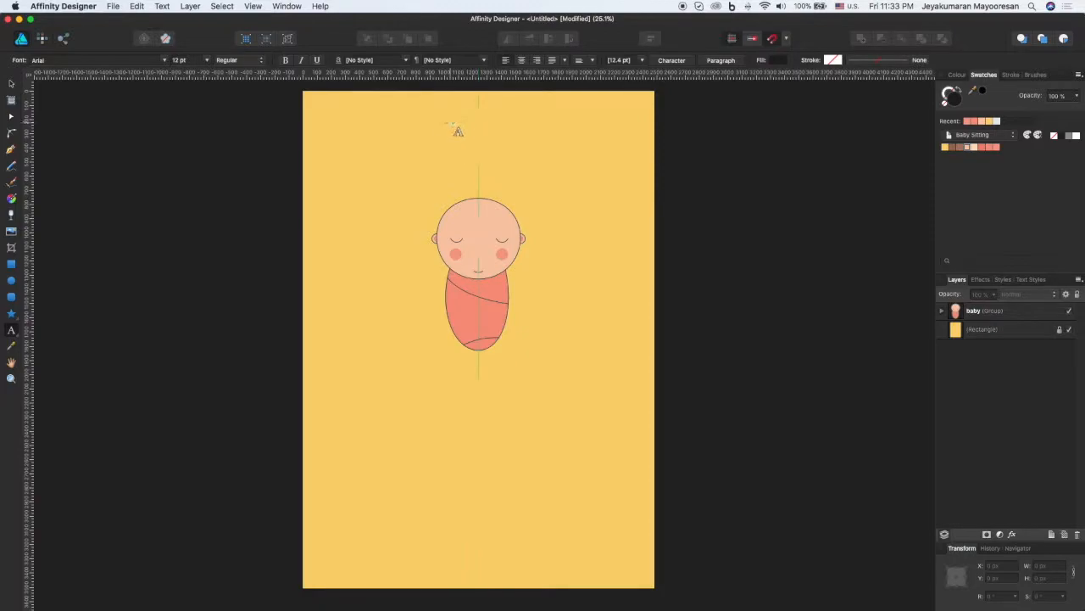
{"action": "left_click", "coordinate": [393, 142]}
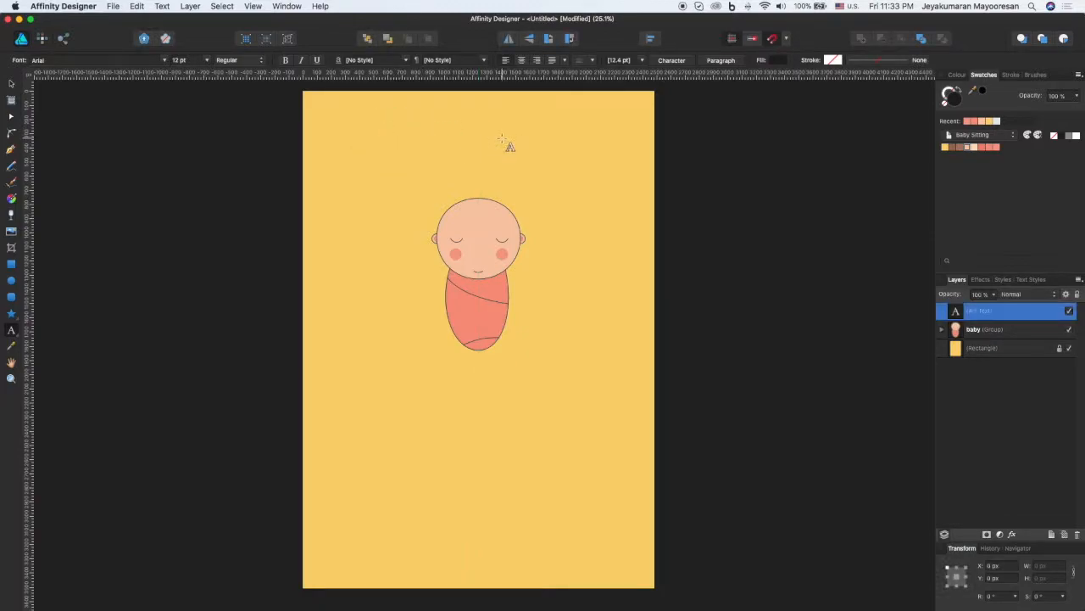
{"action": "type", "text": "Need a Babysitter?"}
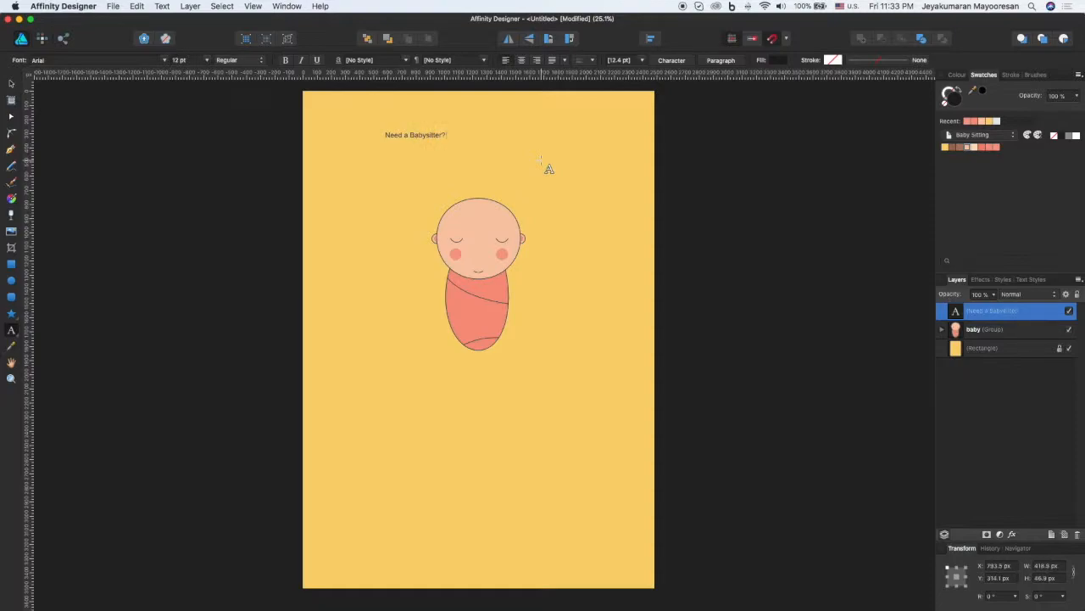
Step: Enlarge the heading to about 32.2 pt and centre it above the baby at about X 1240 px, Y 365 px
{"action": "key", "text": "Escape"}
{"action": "left_click_drag", "start_coordinate": [447, 137], "coordinate": [537, 193]}
{"action": "type", "text": "v"}
{"action": "key", "text": "BackSpace"}
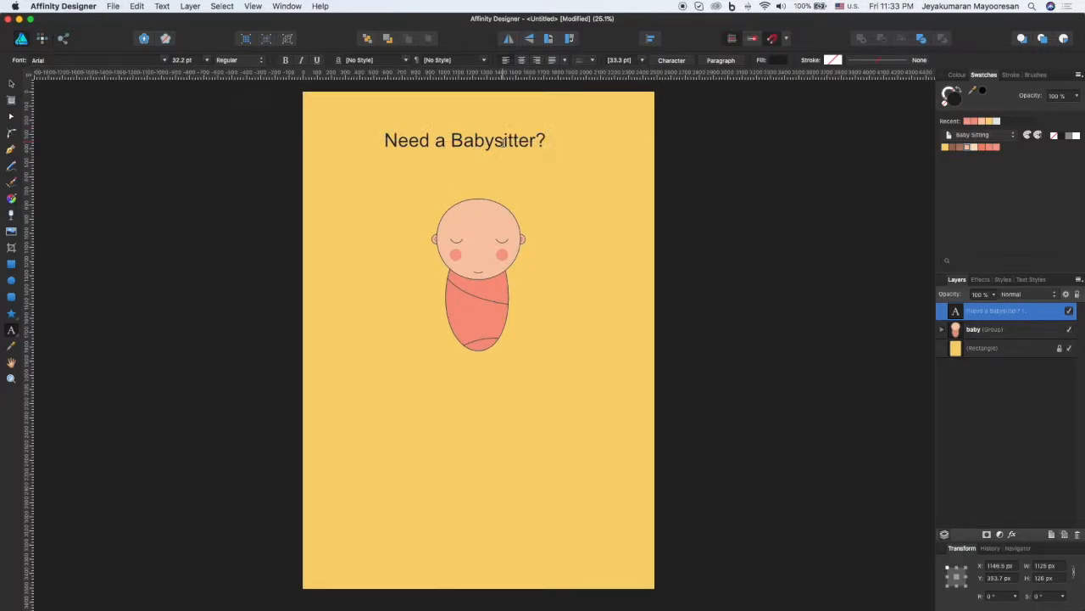
{"action": "left_click", "coordinate": [13, 84]}
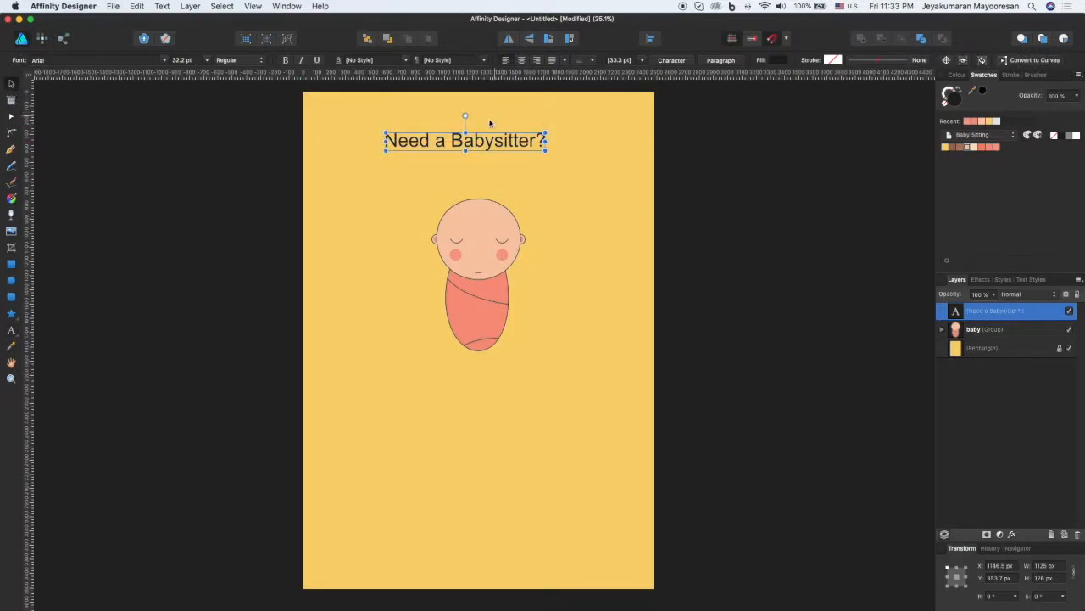
{"action": "left_click_drag", "start_coordinate": [484, 140], "coordinate": [498, 142]}
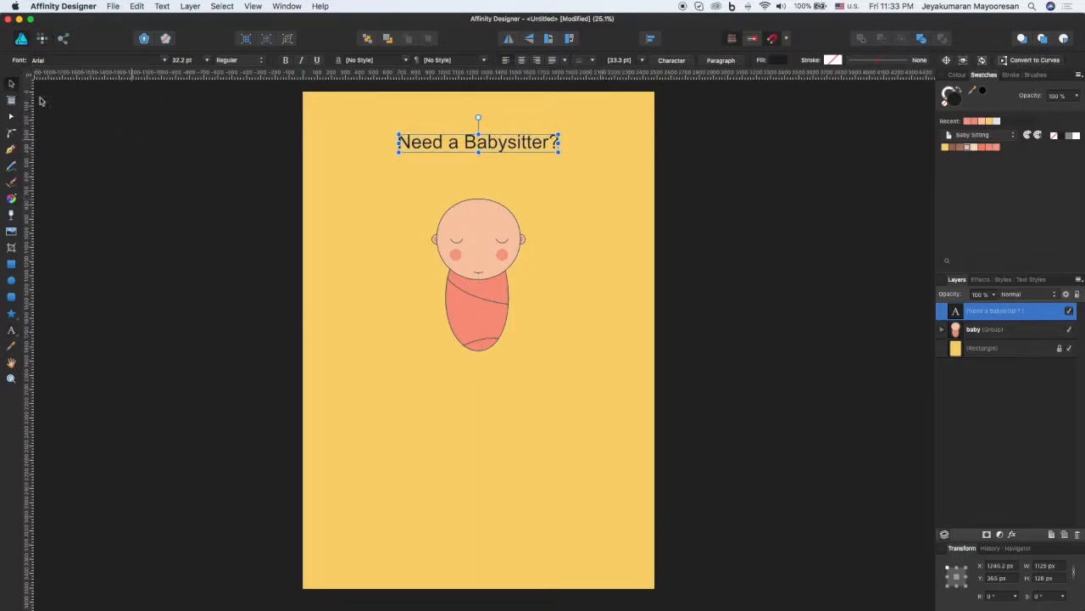
Step: Change the "Need a Babysitter?" heading's font to Coiny and recentre it horizontally above the baby at about X 1240 px
{"action": "left_click", "coordinate": [167, 61]}
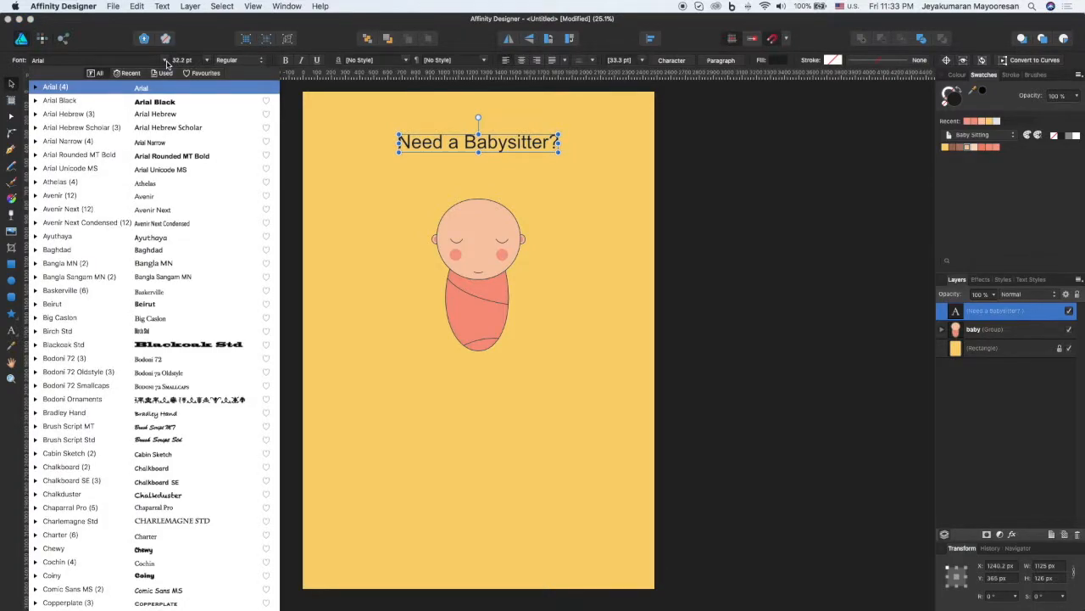
{"action": "scroll", "coordinate": [169, 284], "scroll_direction": "down", "scroll_amount": 1}
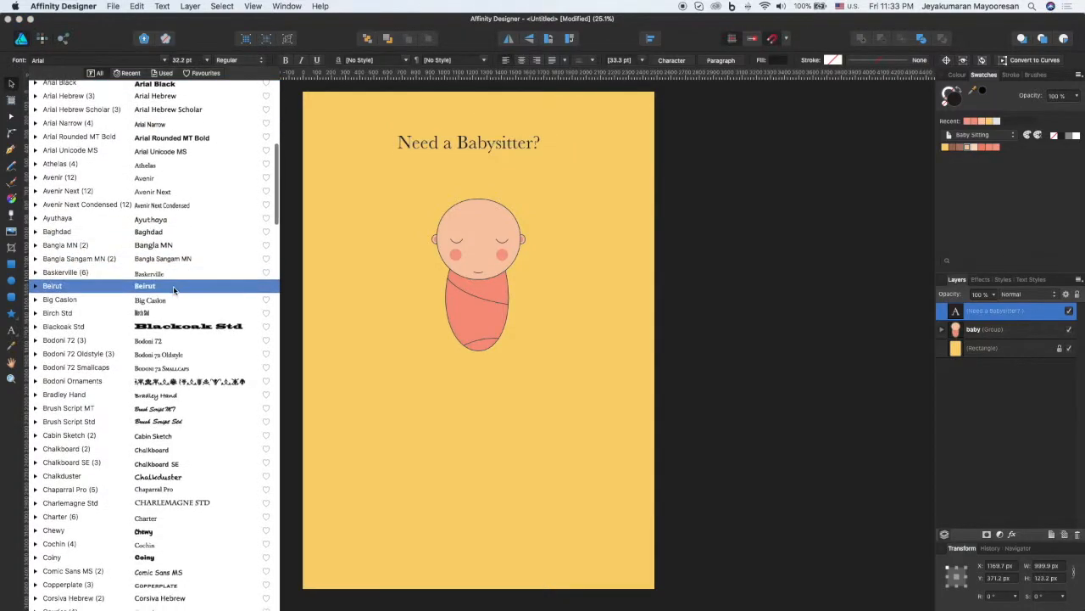
{"action": "left_click", "coordinate": [178, 557]}
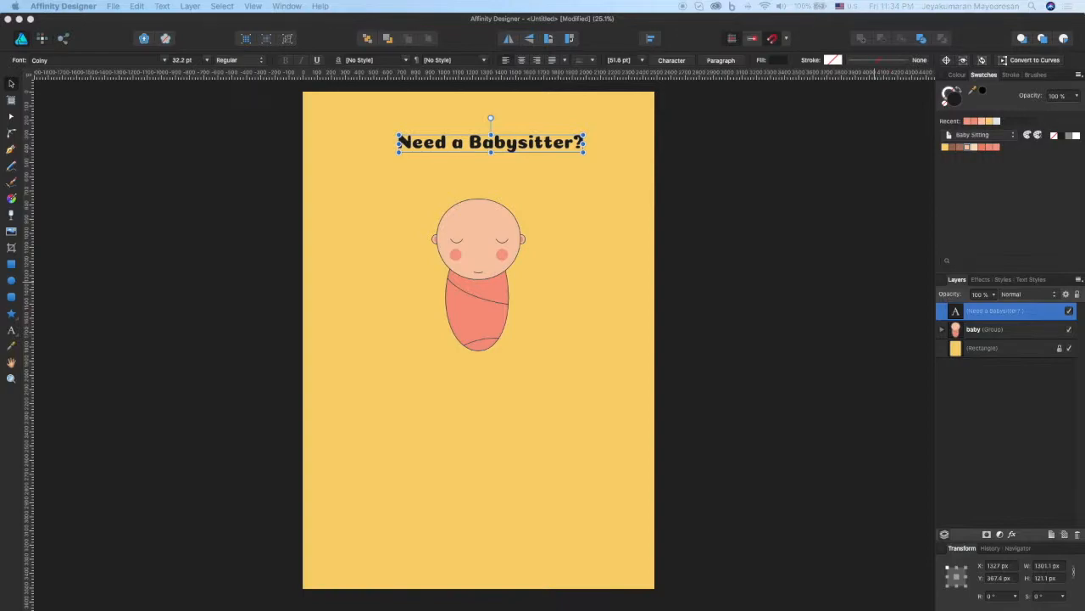
{"action": "left_click", "coordinate": [577, 228]}
{"action": "left_click", "coordinate": [511, 148]}
{"action": "left_click_drag", "start_coordinate": [511, 148], "coordinate": [498, 148]}
{"action": "left_click", "coordinate": [573, 261]}
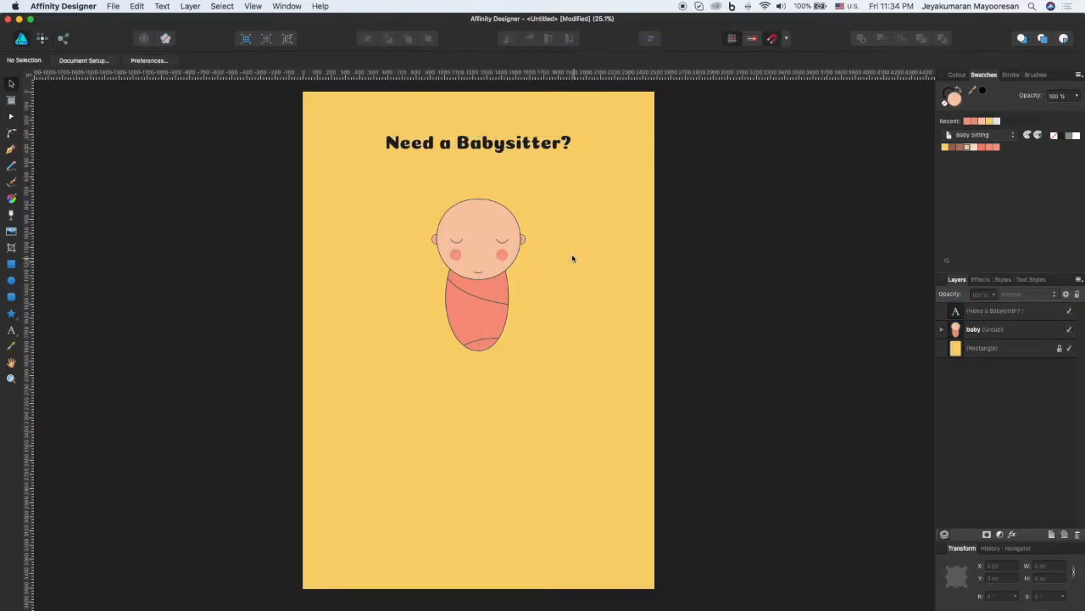
{"action": "left_click", "coordinate": [519, 144]}
{"action": "left_click", "coordinate": [608, 235]}
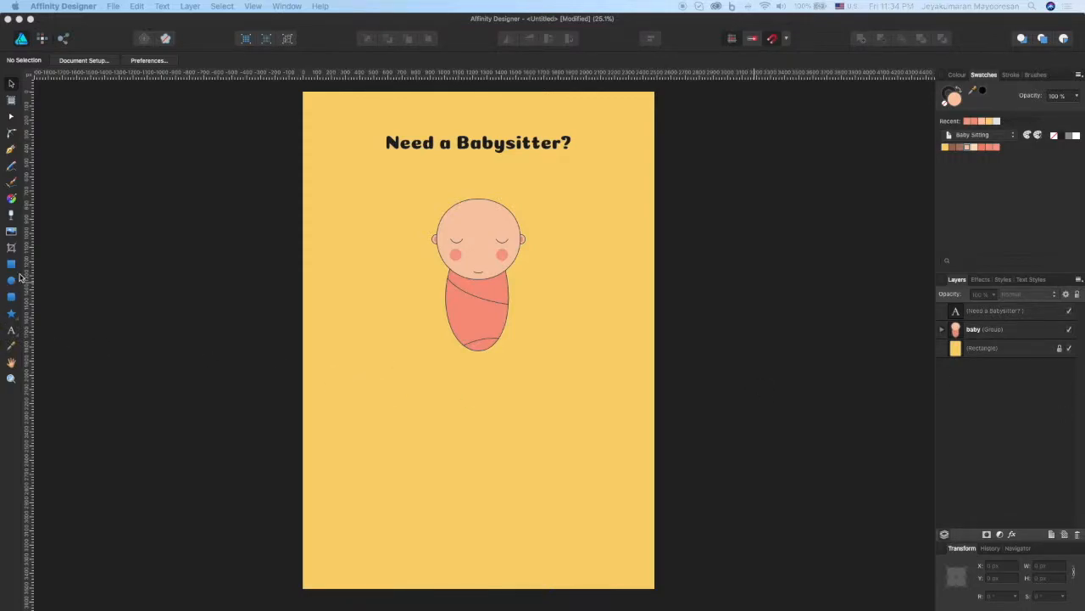
Step: Add about 2265×710 px frame text below the baby: "Available most nights of the week. Great with all aged kids. Refrences can be made available upon request."
{"action": "left_click", "coordinate": [11, 330]}
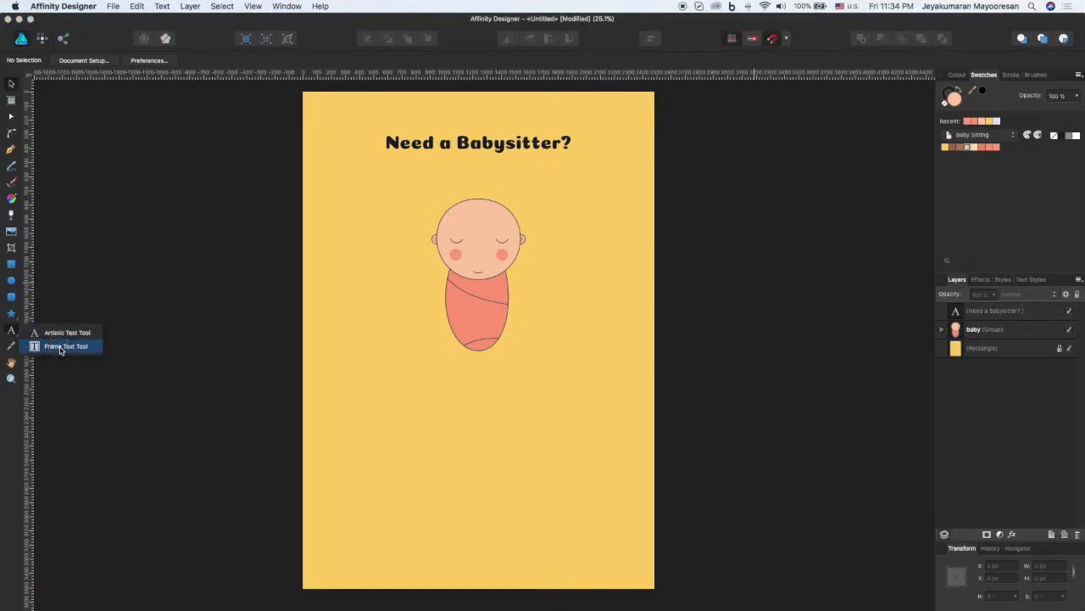
{"action": "left_click", "coordinate": [38, 347]}
{"action": "left_click_drag", "start_coordinate": [315, 364], "coordinate": [638, 463]}
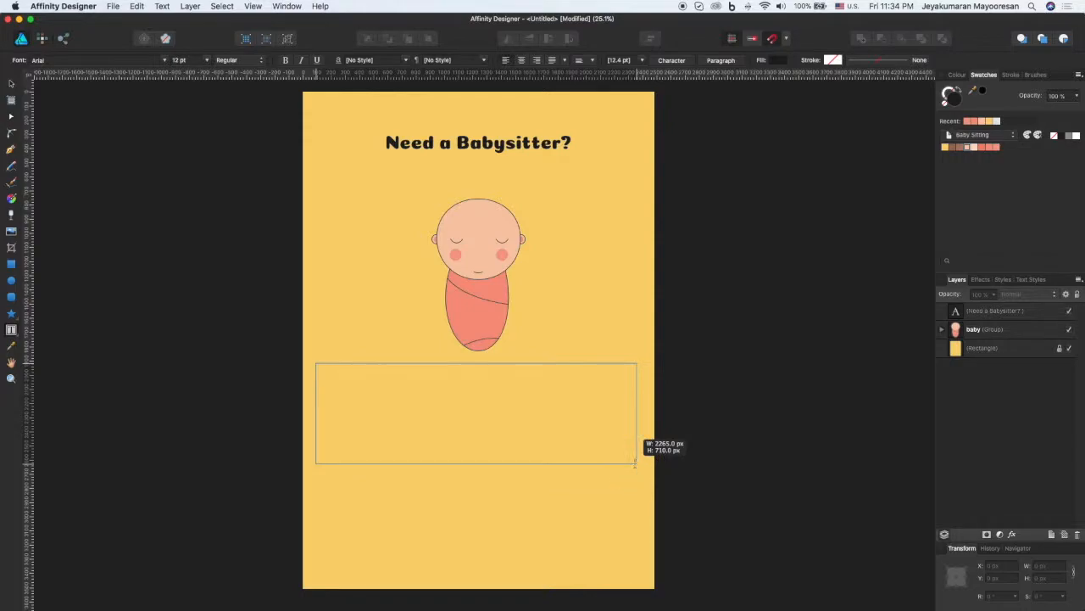
{"action": "left_click", "coordinate": [364, 382]}
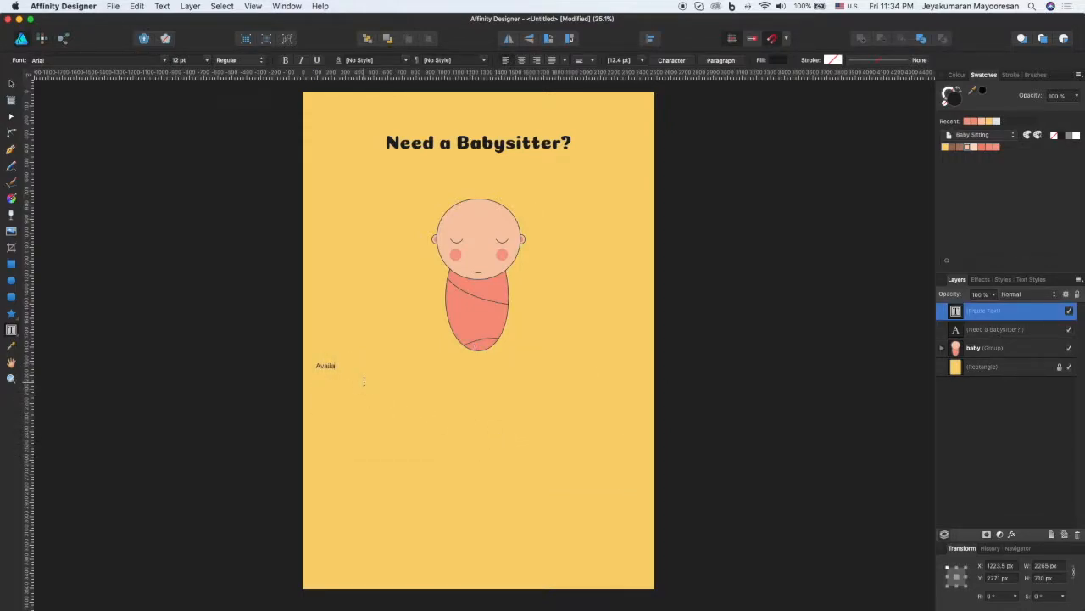
{"action": "type", "text": "Available most nights of the week. Great with all aged kids. Refrenc"}
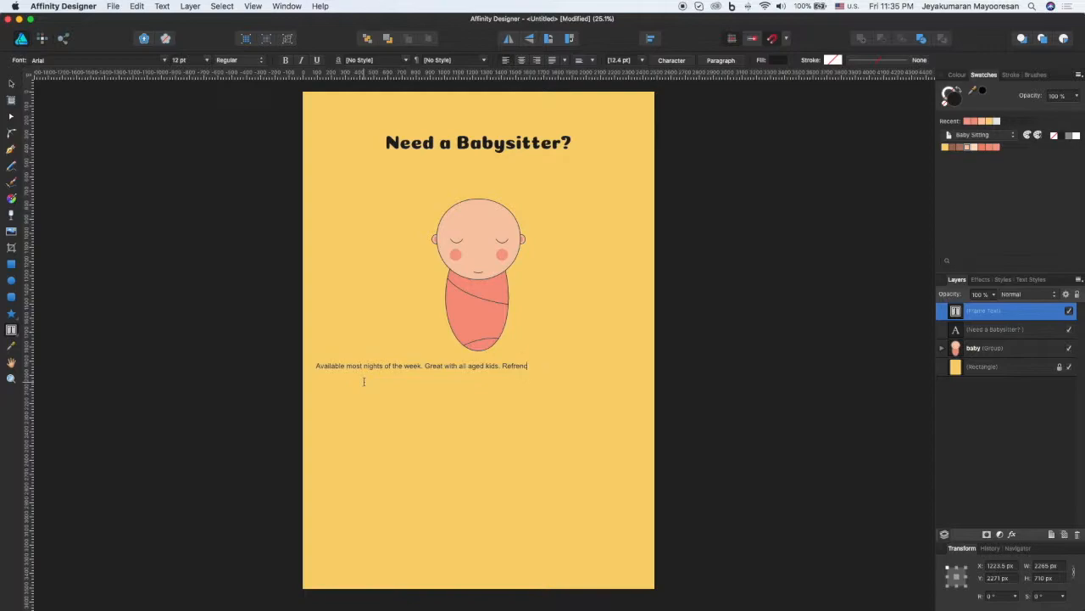
{"action": "type", "text": "a"}
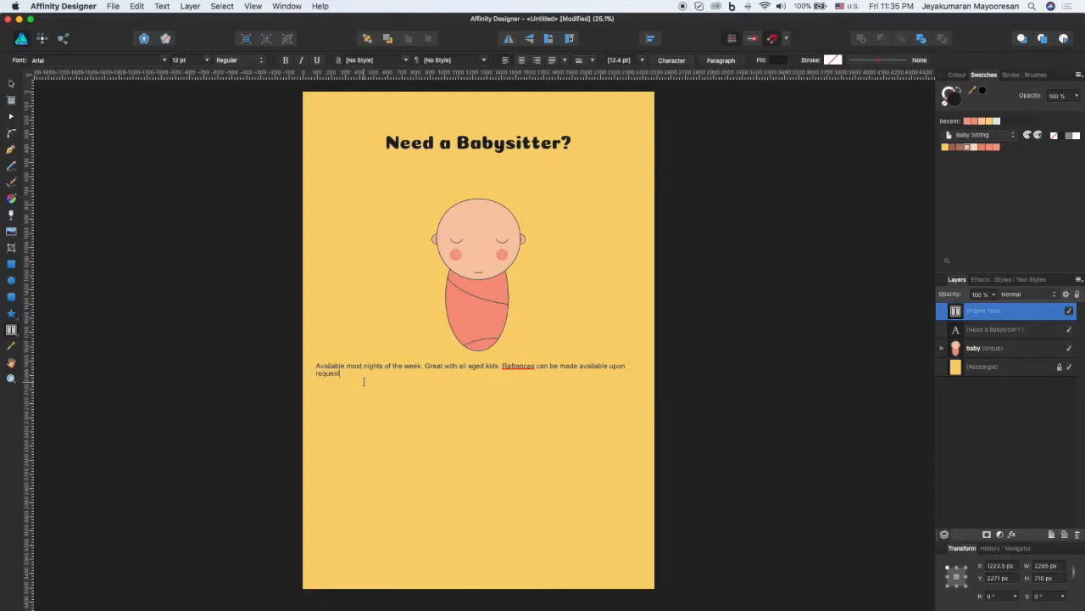
Step: Correct the misspelled word "Refrences" to "References" in the paragraph using the spelling suggestion
{"action": "left_click", "coordinate": [418, 368]}
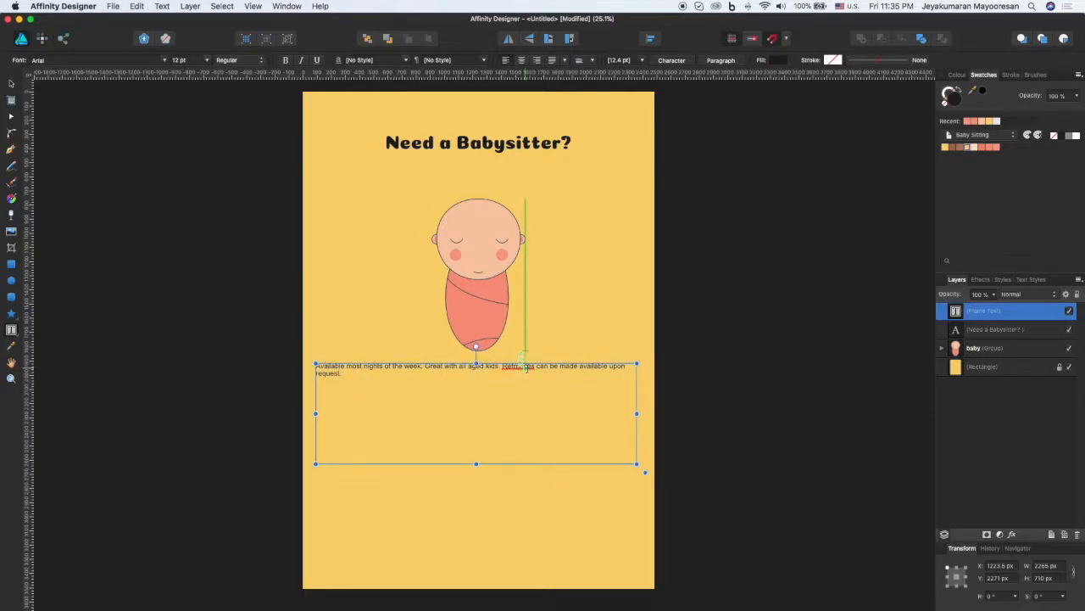
{"action": "right_click", "coordinate": [525, 367]}
{"action": "left_click", "coordinate": [560, 374]}
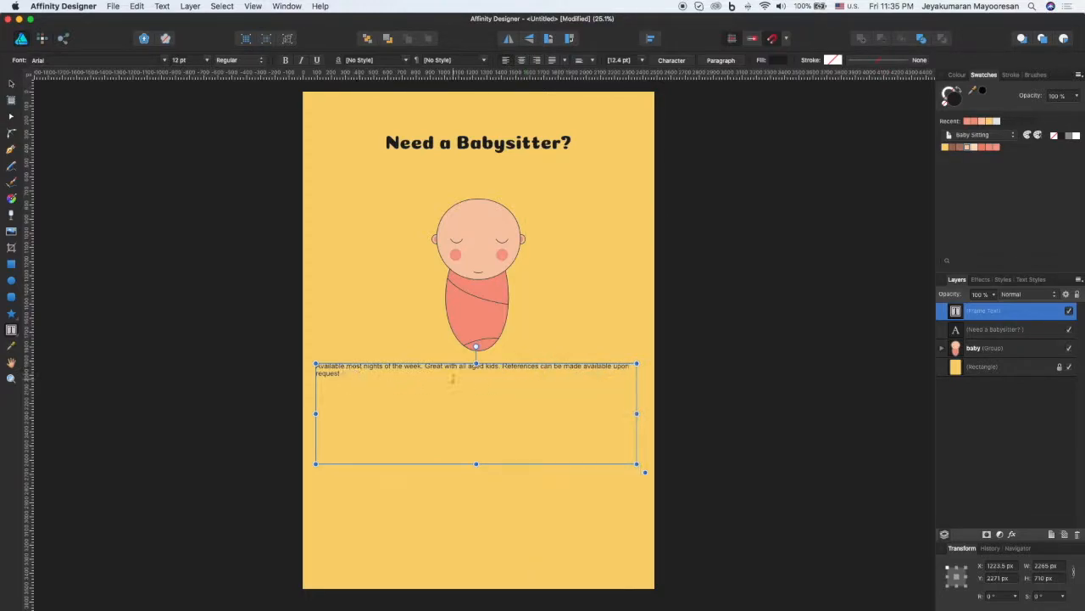
Step: Format the whole paragraph below the baby in the Chewy font at 36 pt with centred alignment
{"action": "left_click_drag", "start_coordinate": [349, 375], "coordinate": [309, 362]}
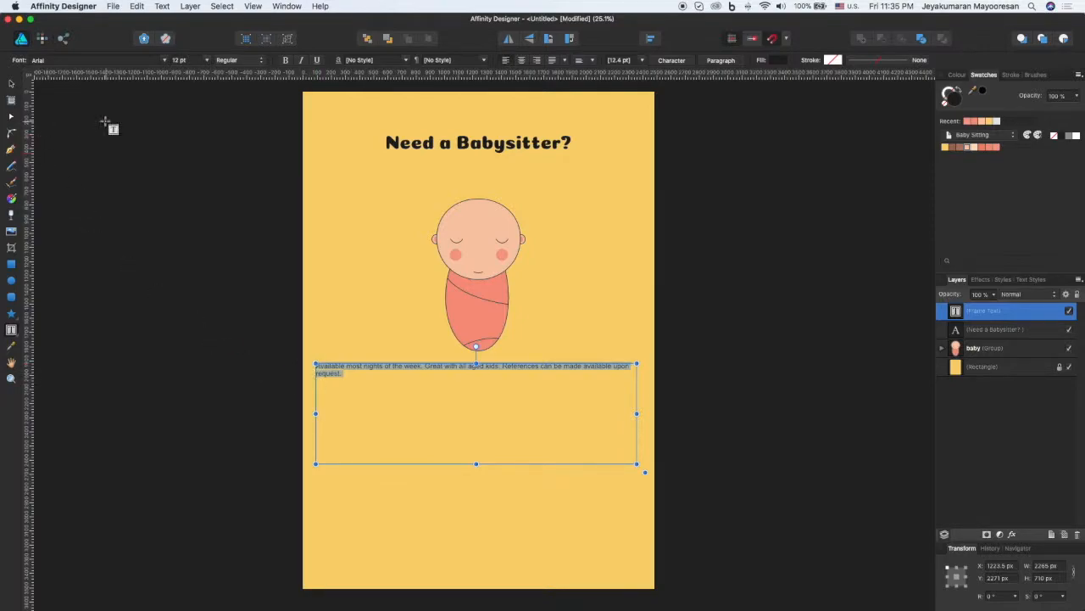
{"action": "left_click", "coordinate": [169, 62]}
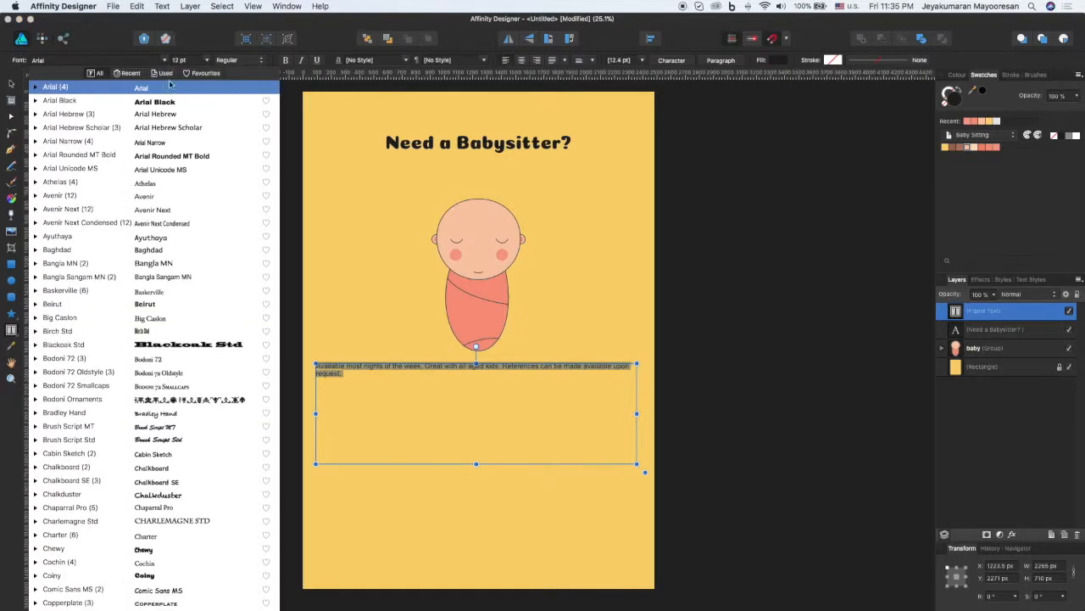
{"action": "left_click", "coordinate": [205, 552]}
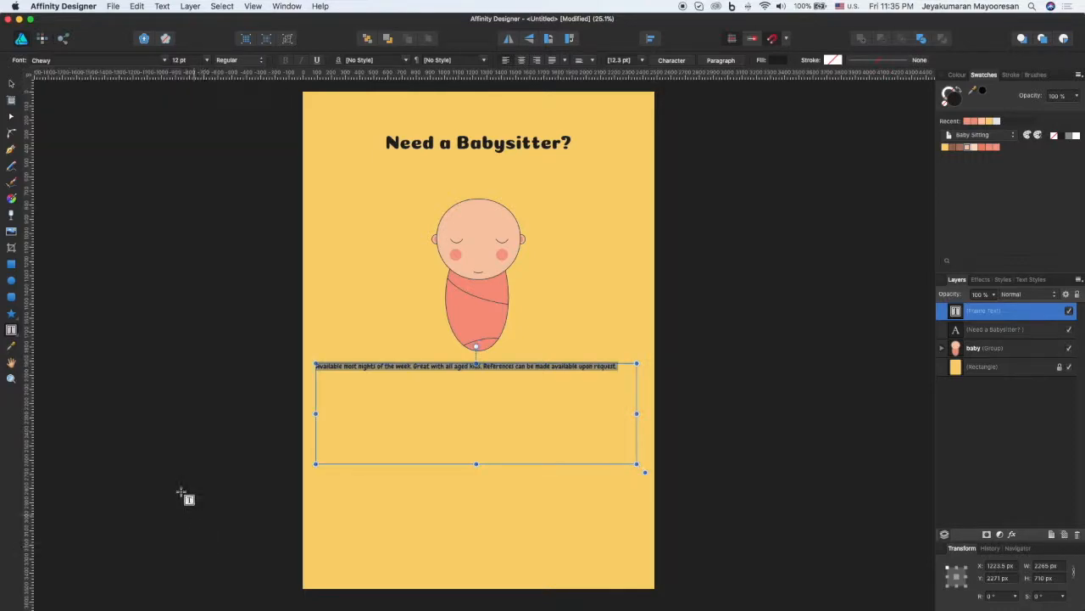
{"action": "left_click", "coordinate": [207, 62]}
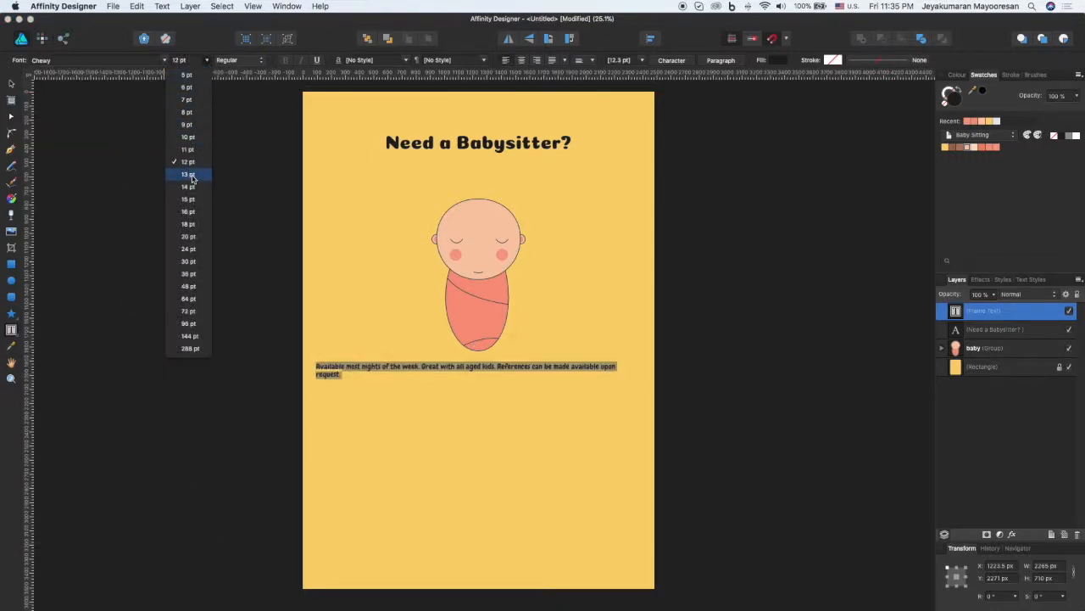
{"action": "left_click", "coordinate": [189, 274]}
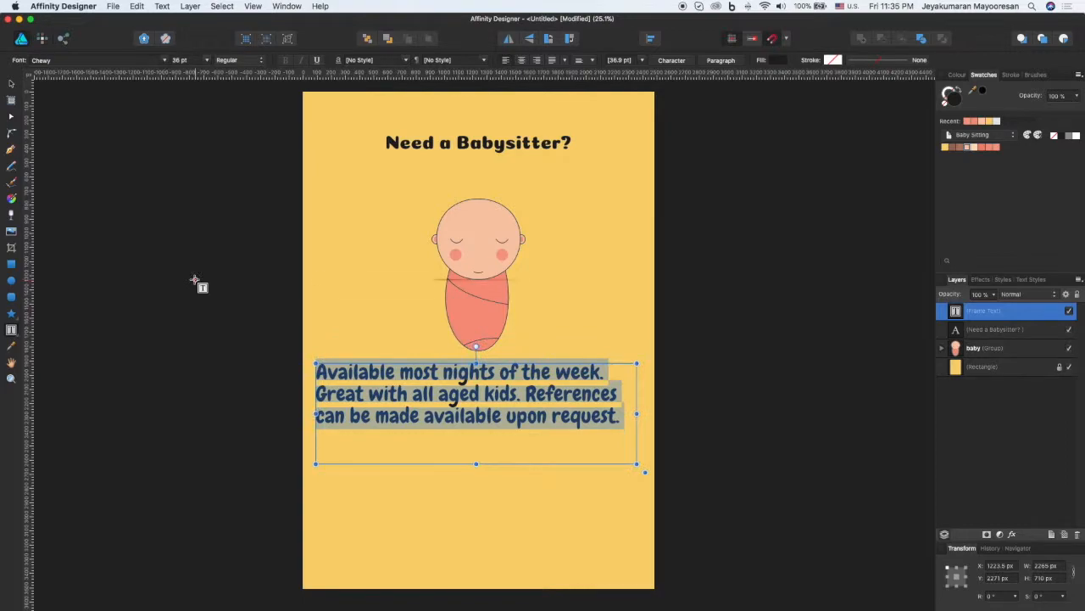
{"action": "left_click", "coordinate": [522, 60]}
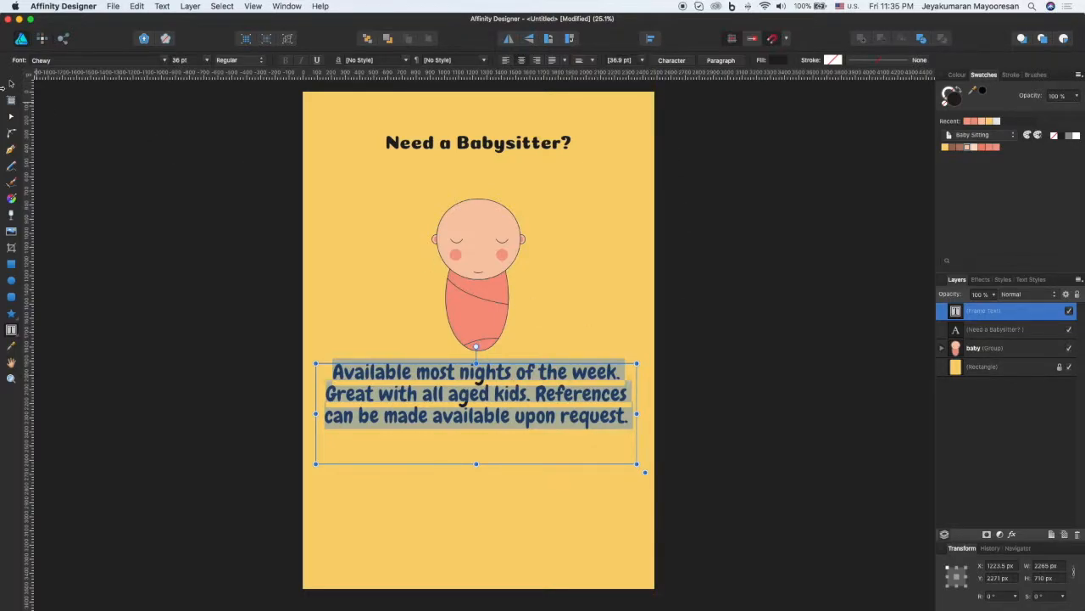
{"action": "left_click", "coordinate": [12, 83]}
{"action": "left_click", "coordinate": [683, 355]}
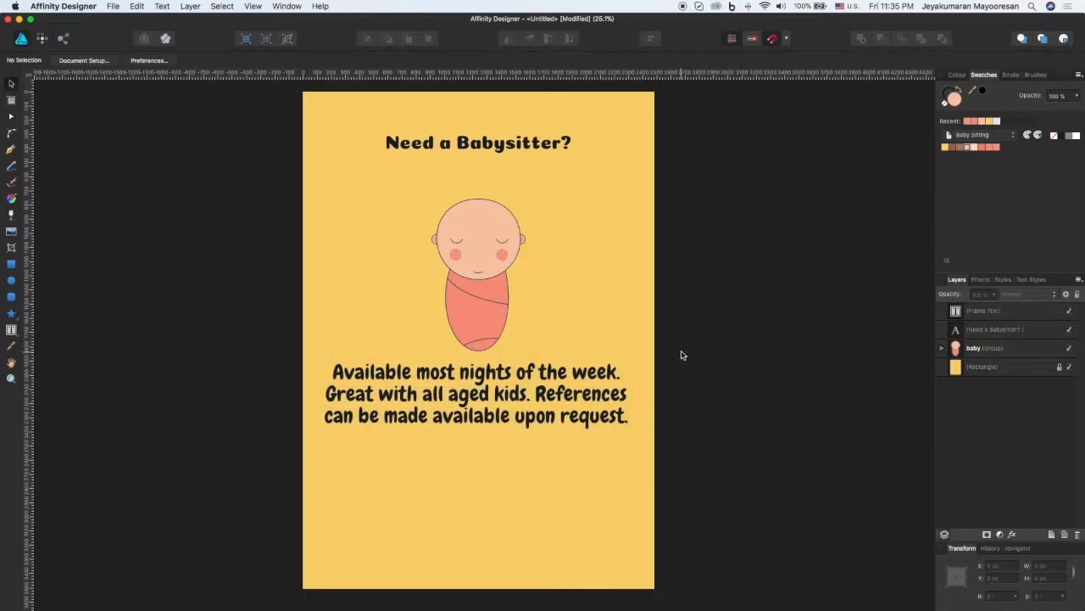
Step: Shorten the paragraph's text frame from its lower edge to a height of about 533 px
{"action": "left_click", "coordinate": [549, 418]}
{"action": "left_click_drag", "start_coordinate": [476, 462], "coordinate": [477, 438]}
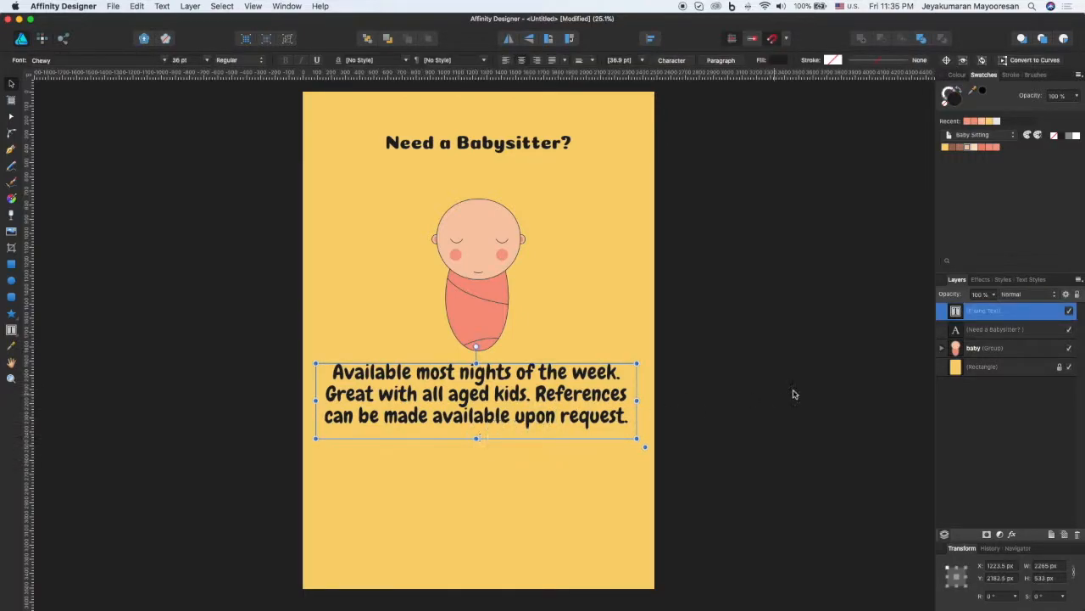
{"action": "left_click", "coordinate": [794, 393]}
Step: Set the size of the "Need a Babysitter?" heading text to 48 pt
{"action": "double_click", "coordinate": [473, 151]}
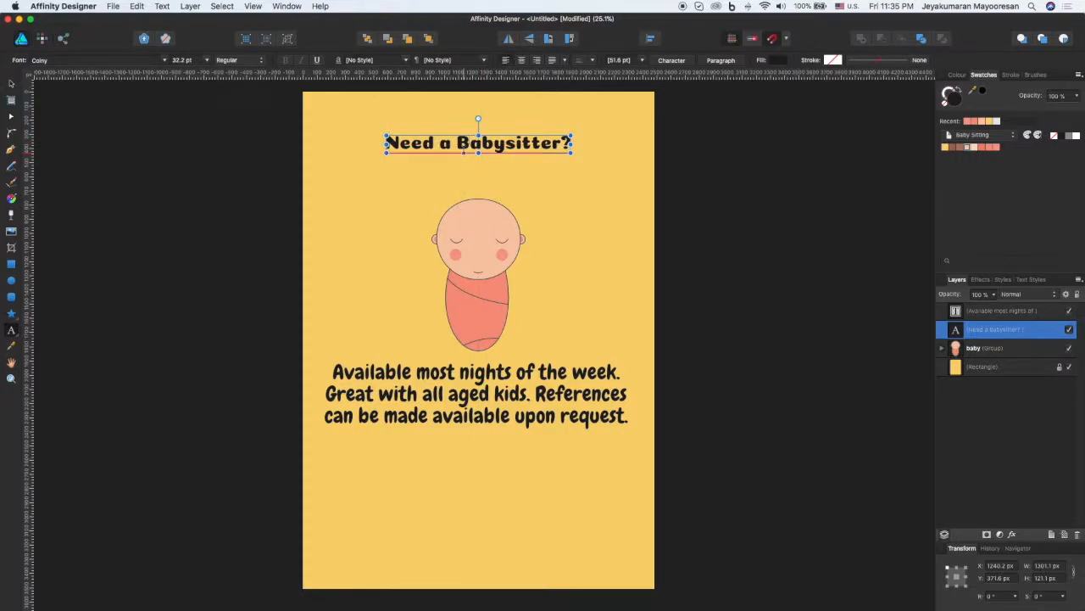
{"action": "left_click", "coordinate": [11, 85]}
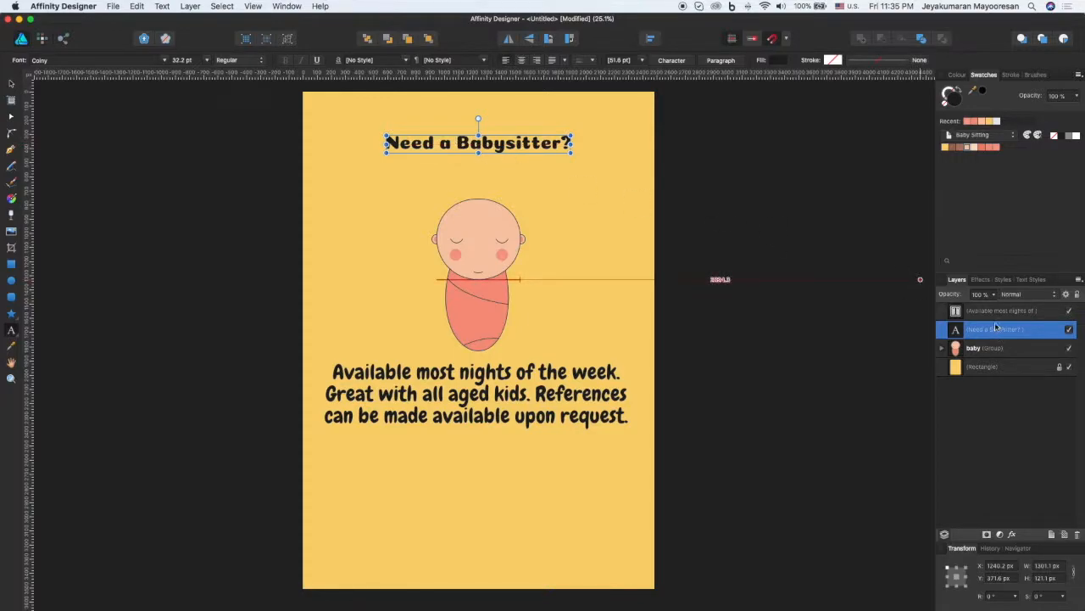
{"action": "key", "text": "super+a"}
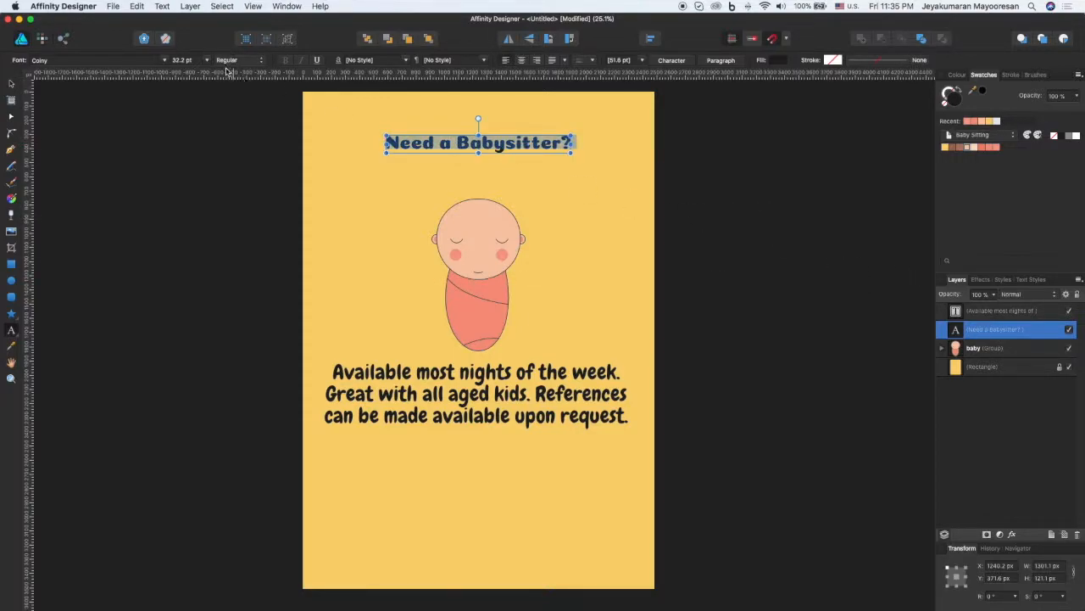
{"action": "left_click", "coordinate": [202, 61]}
{"action": "left_click", "coordinate": [204, 61]}
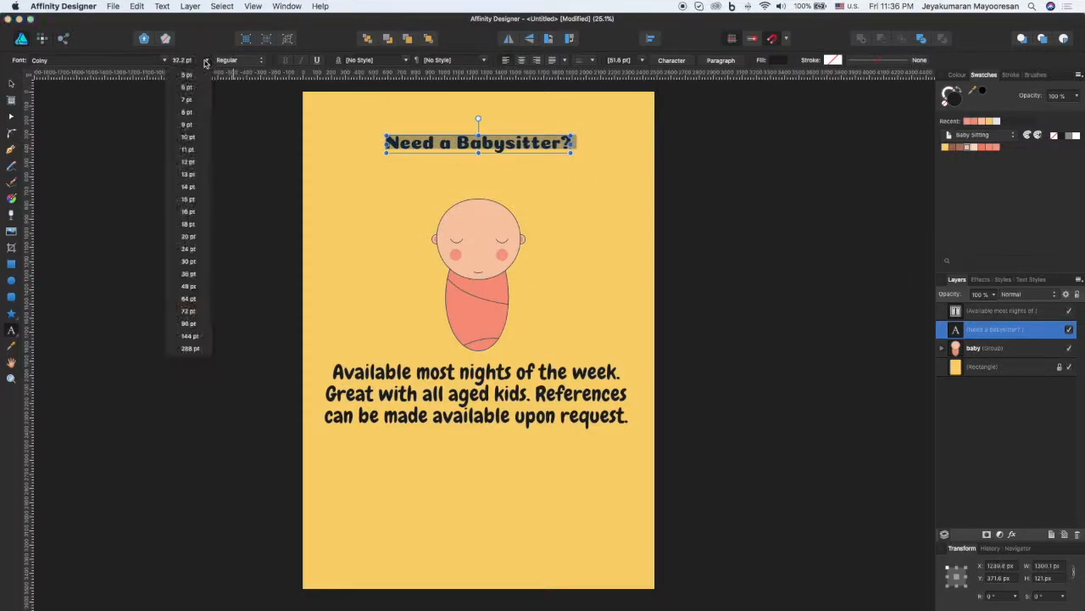
{"action": "left_click", "coordinate": [201, 286]}
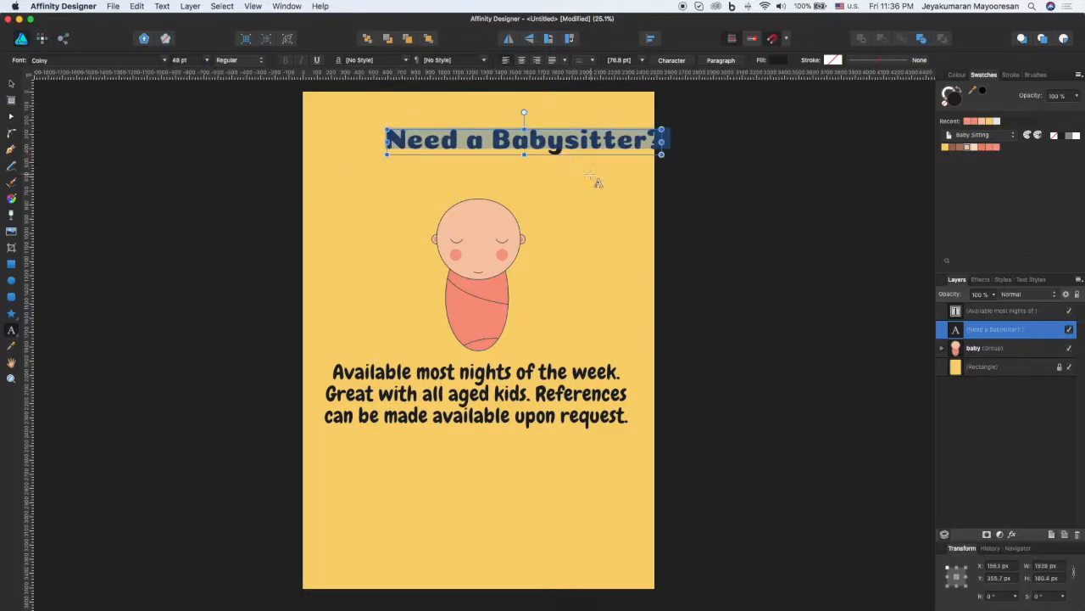
Step: Recentre the enlarged heading horizontally on the page at about X 1240 px, Y 361 px
{"action": "key", "text": "BackSpace"}
{"action": "key", "text": "super+z"}
{"action": "key", "text": "Escape"}
{"action": "left_click", "coordinate": [657, 222]}
{"action": "left_click_drag", "start_coordinate": [576, 137], "coordinate": [528, 140]}
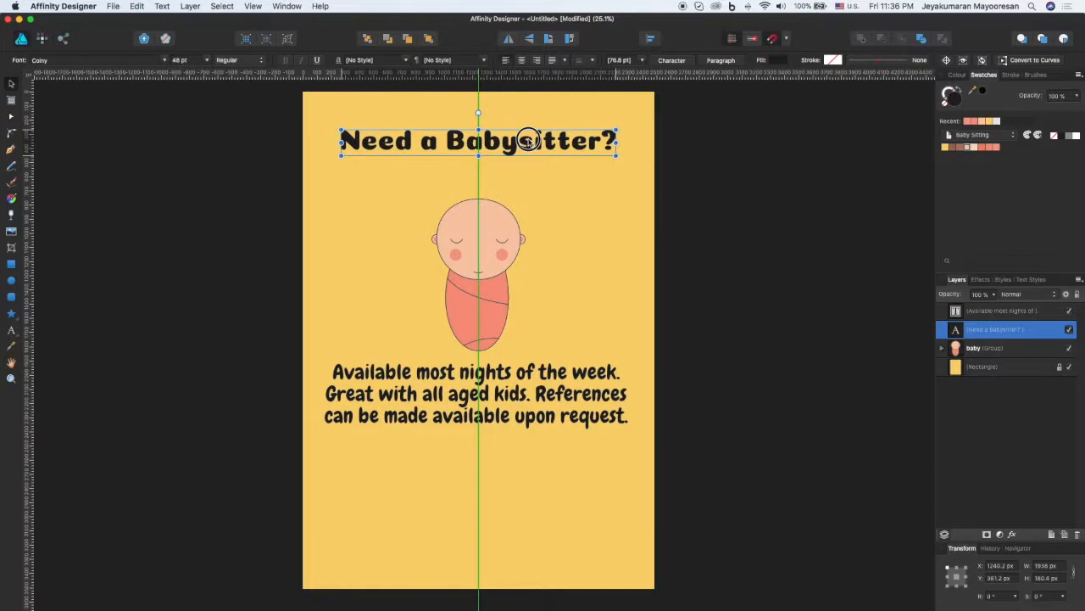
Step: Move the baby group up closer to the heading, and move the paragraph up beneath it, centred horizontally on the page
{"action": "left_click", "coordinate": [508, 246]}
{"action": "left_click_drag", "start_coordinate": [487, 245], "coordinate": [484, 228]}
{"action": "left_click", "coordinate": [581, 267]}
{"action": "left_click", "coordinate": [549, 413]}
{"action": "left_click_drag", "start_coordinate": [548, 413], "coordinate": [549, 390]}
{"action": "left_click", "coordinate": [668, 415]}
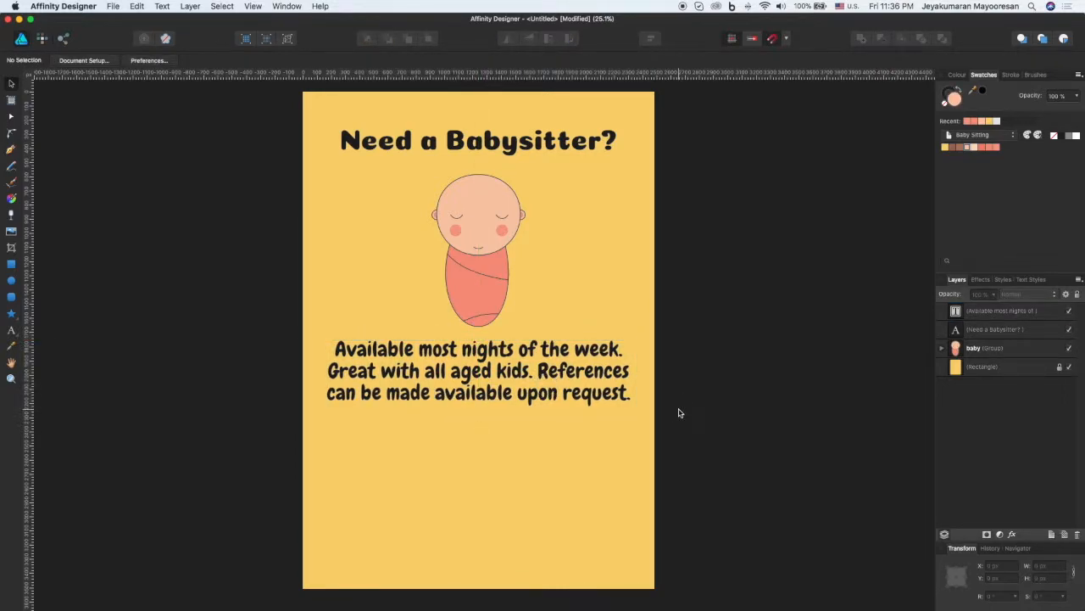
Step: Draw a straight horizontal line with the Pen tool across the full page width, in the empty area below the paragraph
{"action": "left_click", "coordinate": [11, 149]}
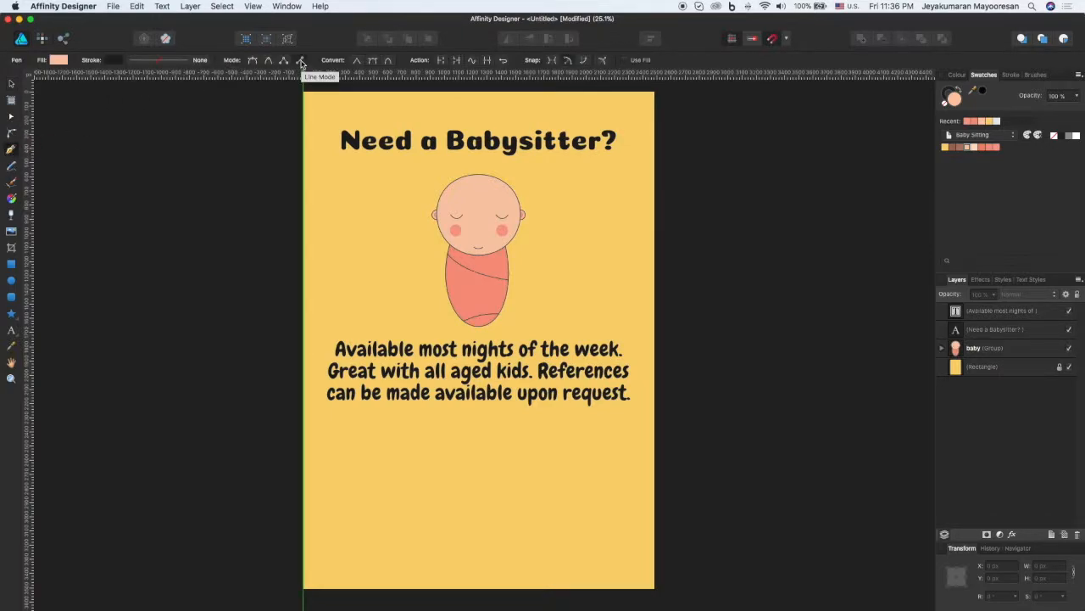
{"action": "left_click", "coordinate": [304, 459]}
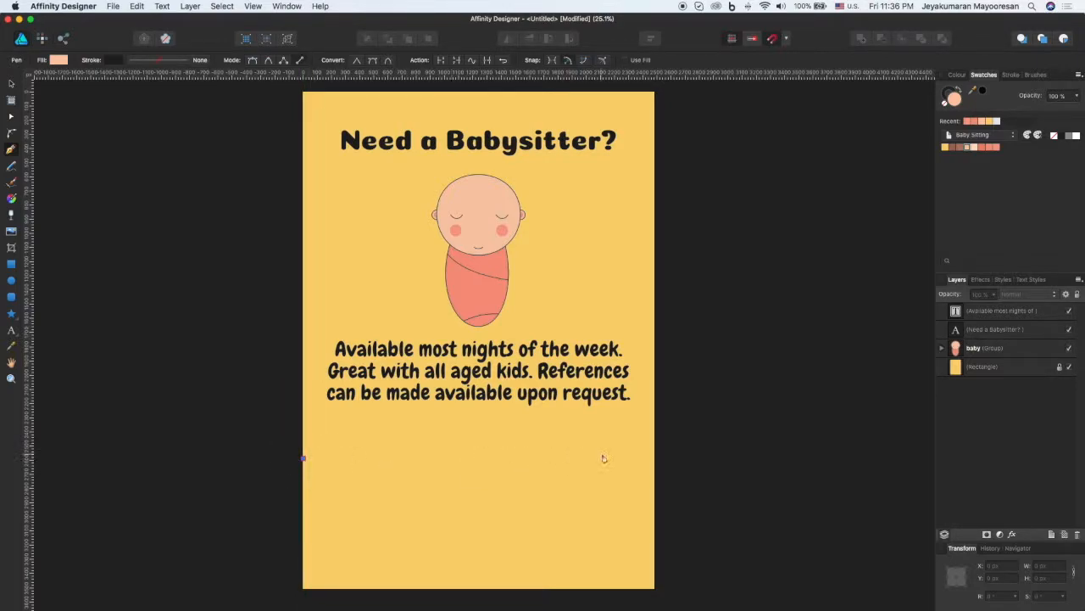
{"action": "left_click", "coordinate": [654, 459]}
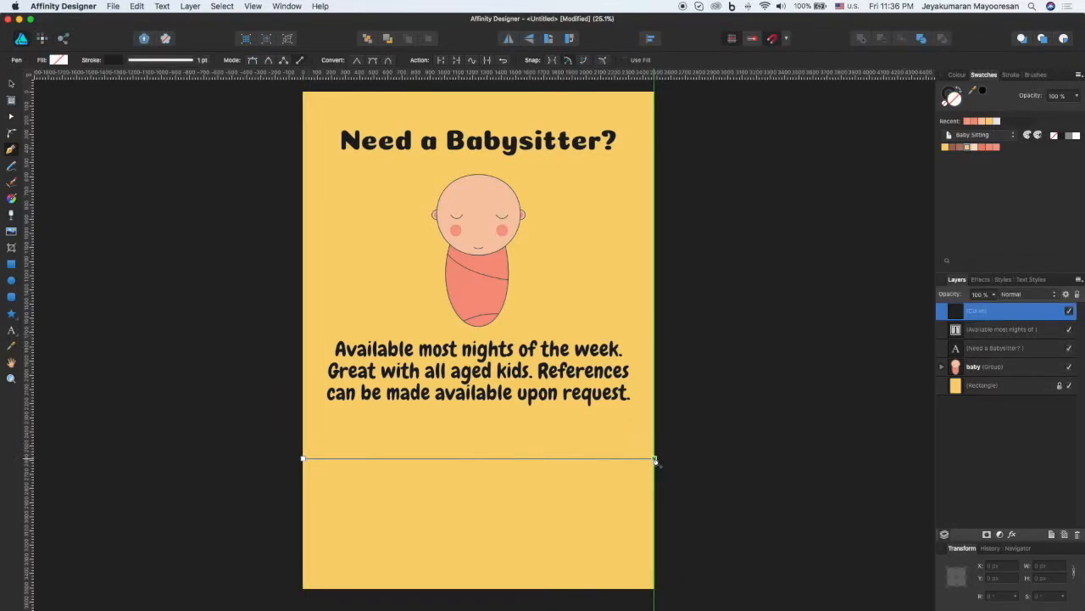
Step: Give the horizontal line a 3.5 pt stroke in the dashed line style
{"action": "left_click", "coordinate": [173, 60]}
{"action": "left_click_drag", "start_coordinate": [143, 99], "coordinate": [146, 95]}
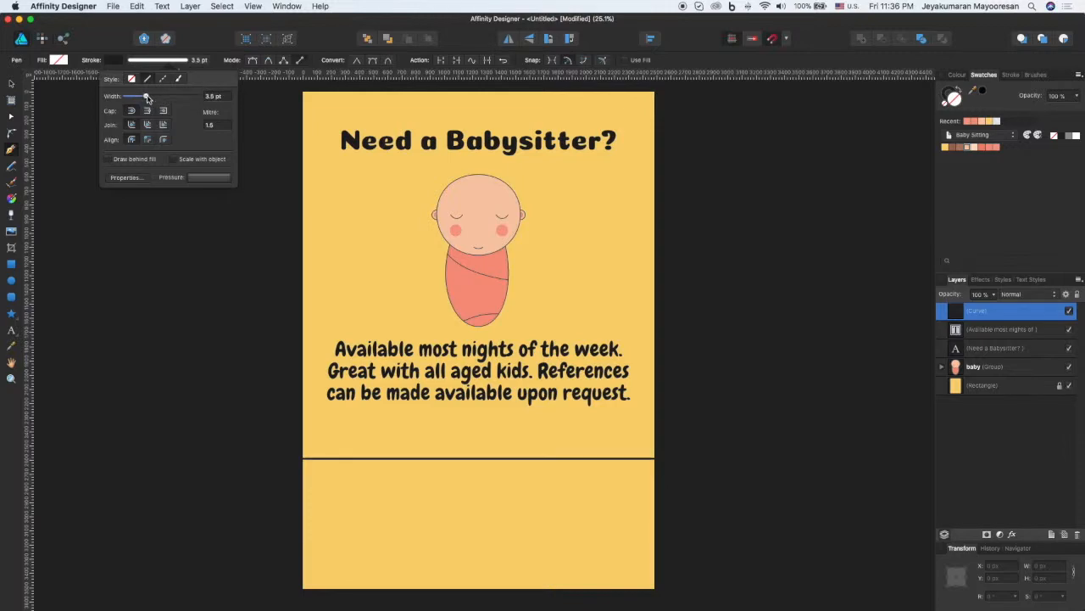
{"action": "left_click", "coordinate": [164, 81]}
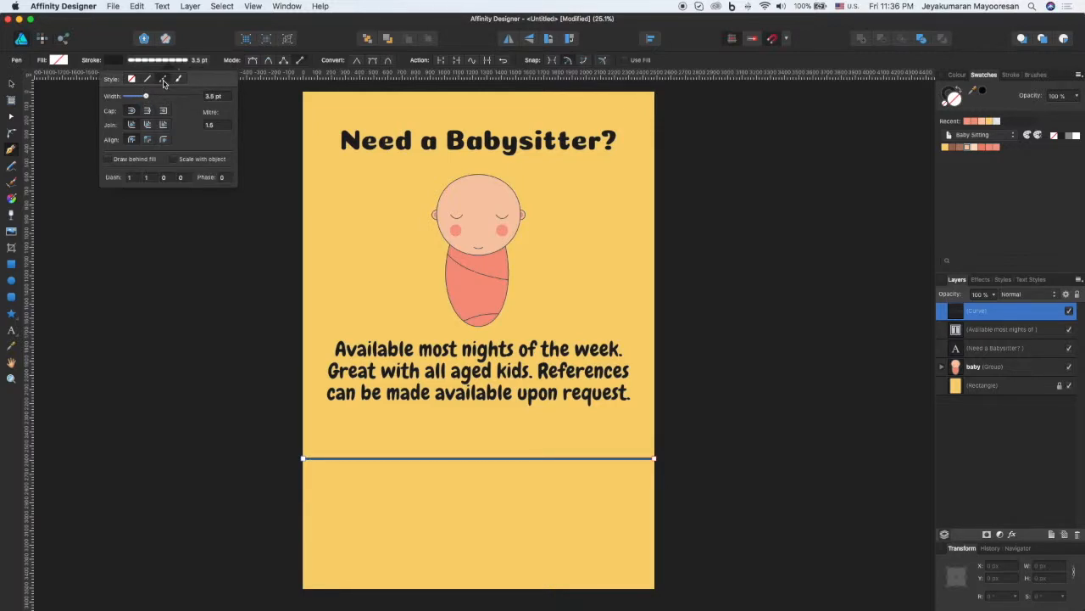